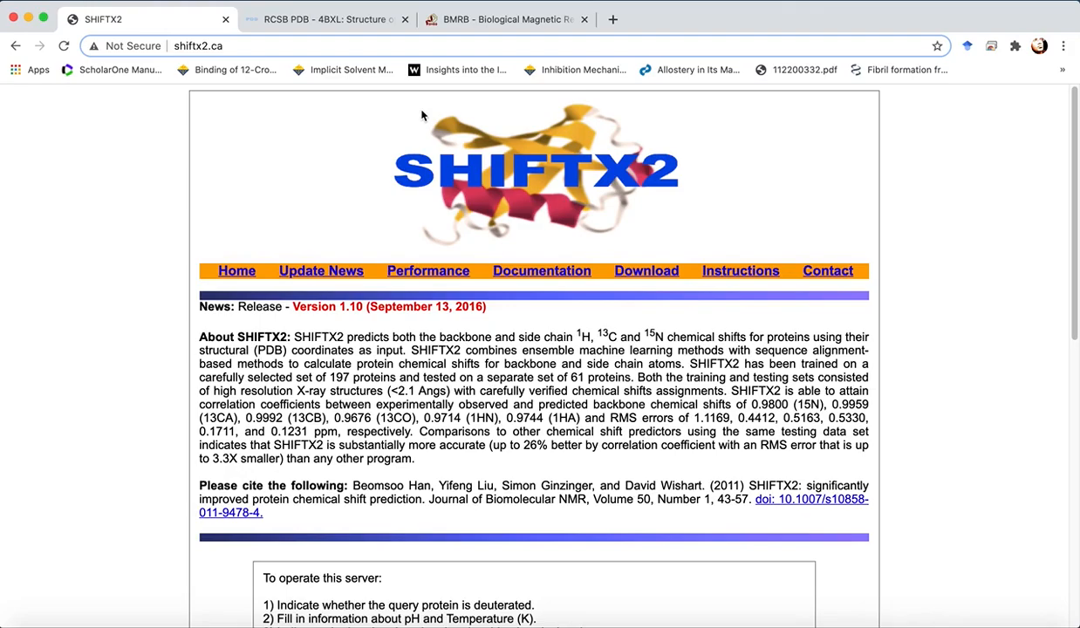
- Review the BMRB home page and the SHIFTX2 description, highlighting the training and testing protein set sizes
click(469, 19)
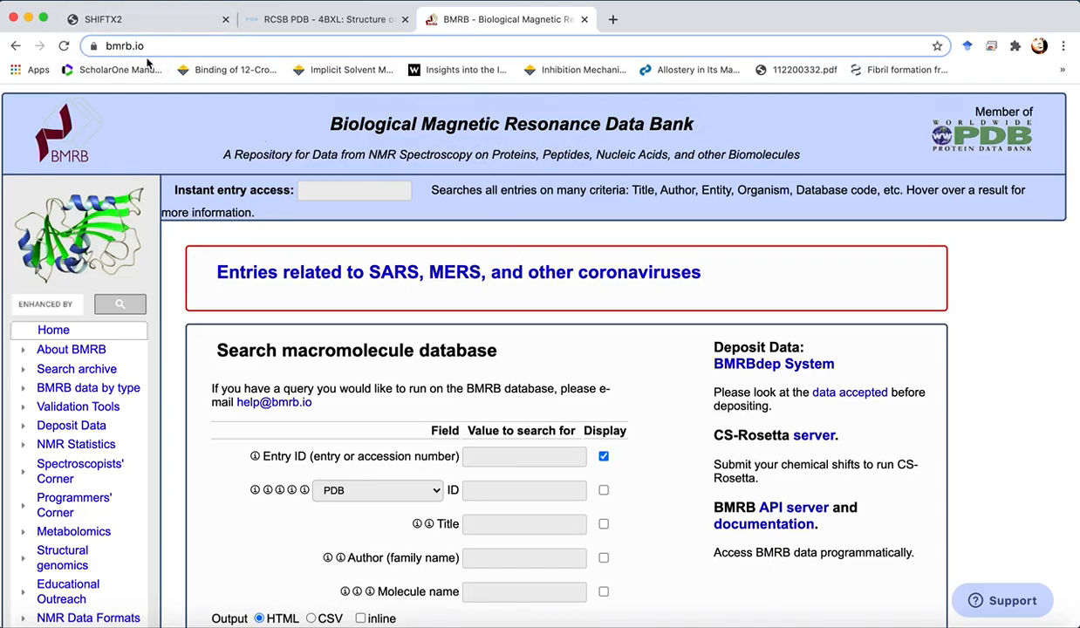
click(143, 19)
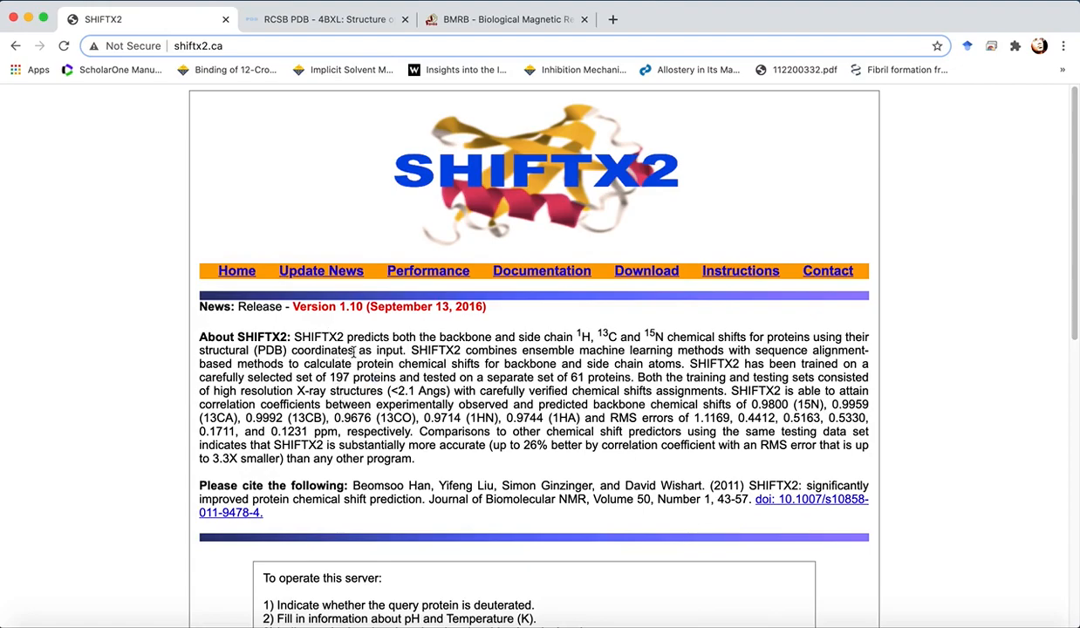
drag(329, 377, 395, 376)
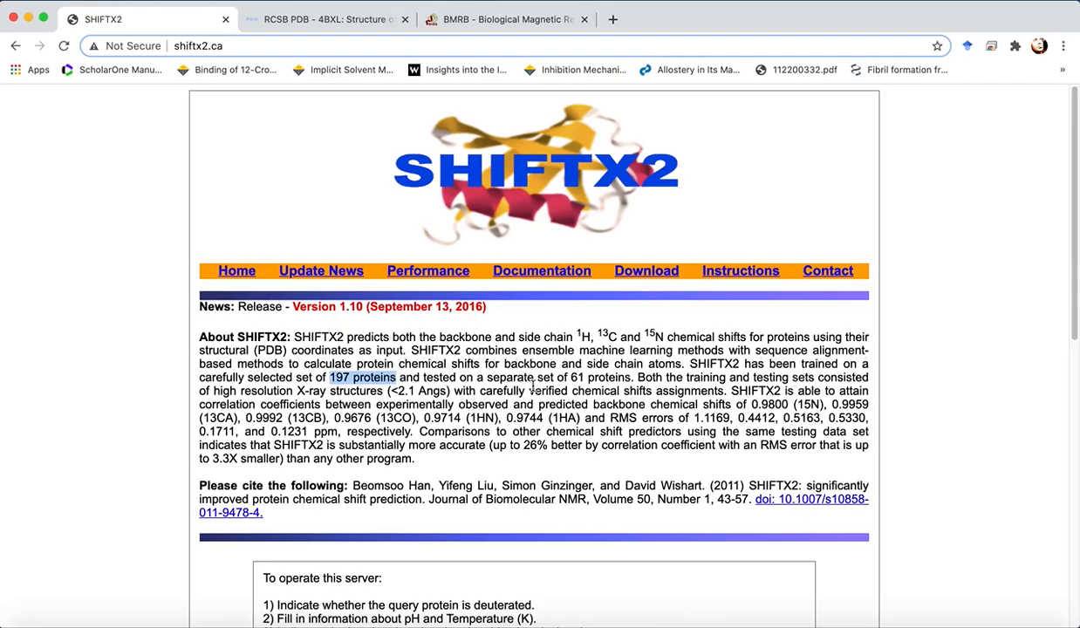
drag(571, 377, 630, 377)
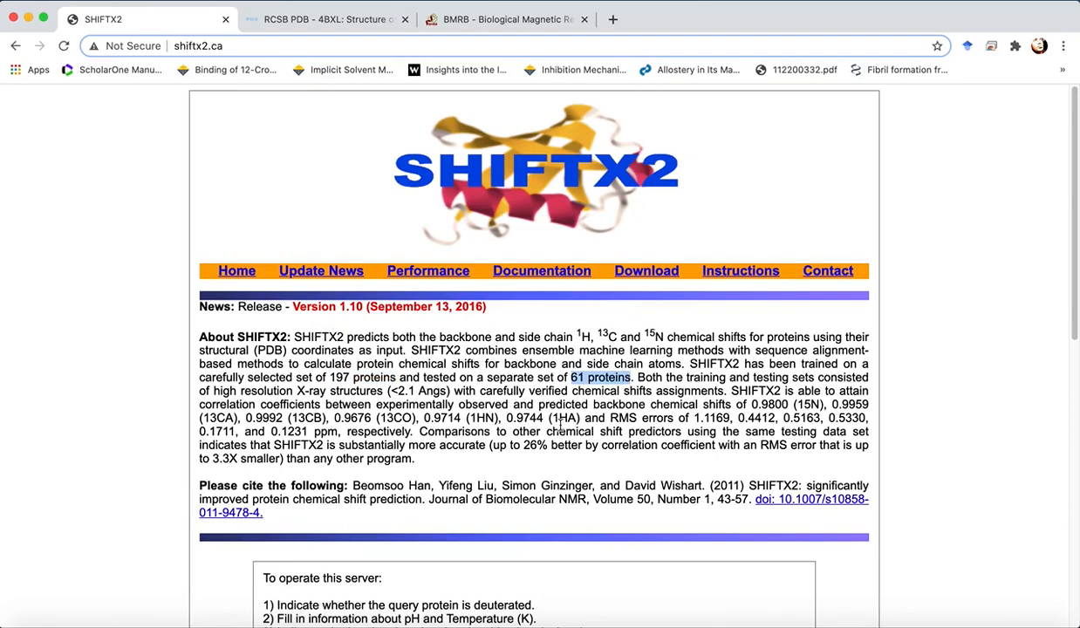
click(543, 408)
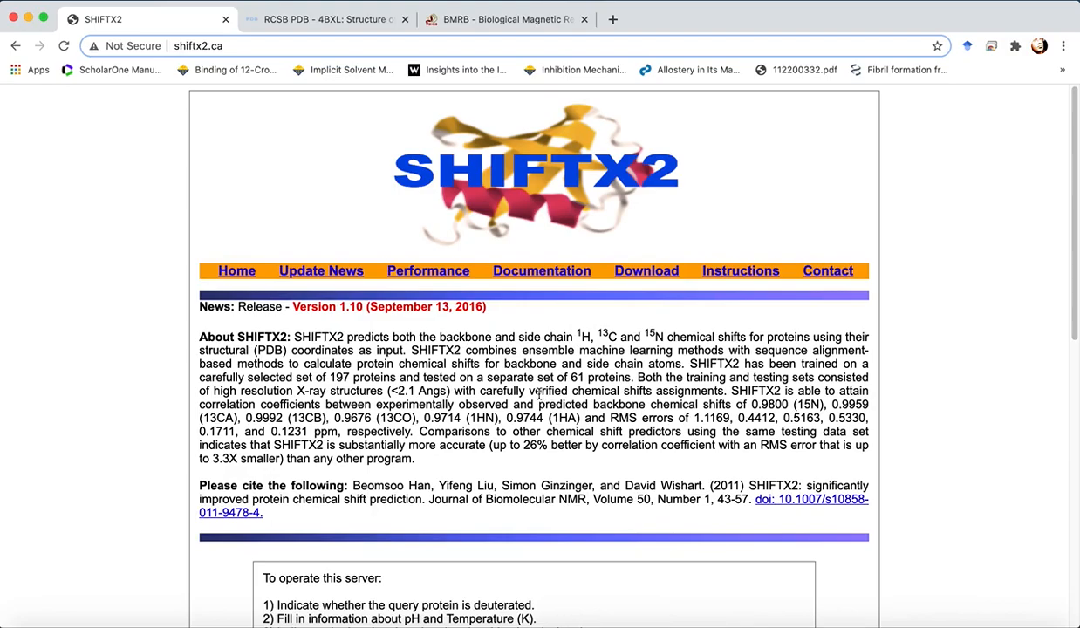
- Open a new tab and load the pasted protein-nmr.org.uk Random Coil Chemical Shifts page
click(612, 19)
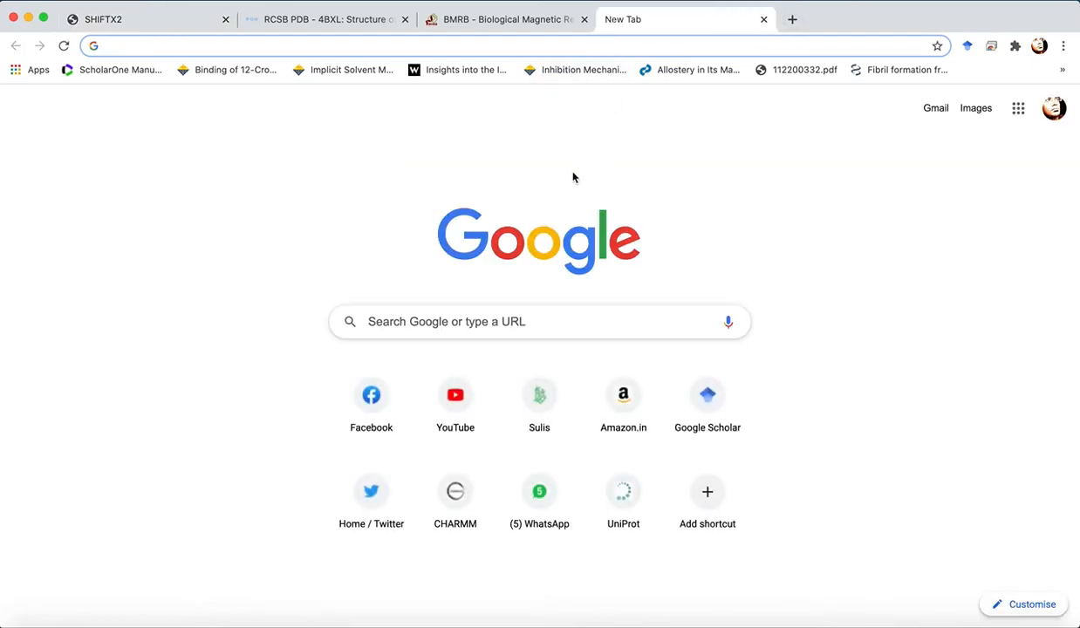
text(https://www.protein-nmr.org.uk/general/chemical-shifts/random-coil-chemical-shifts/)
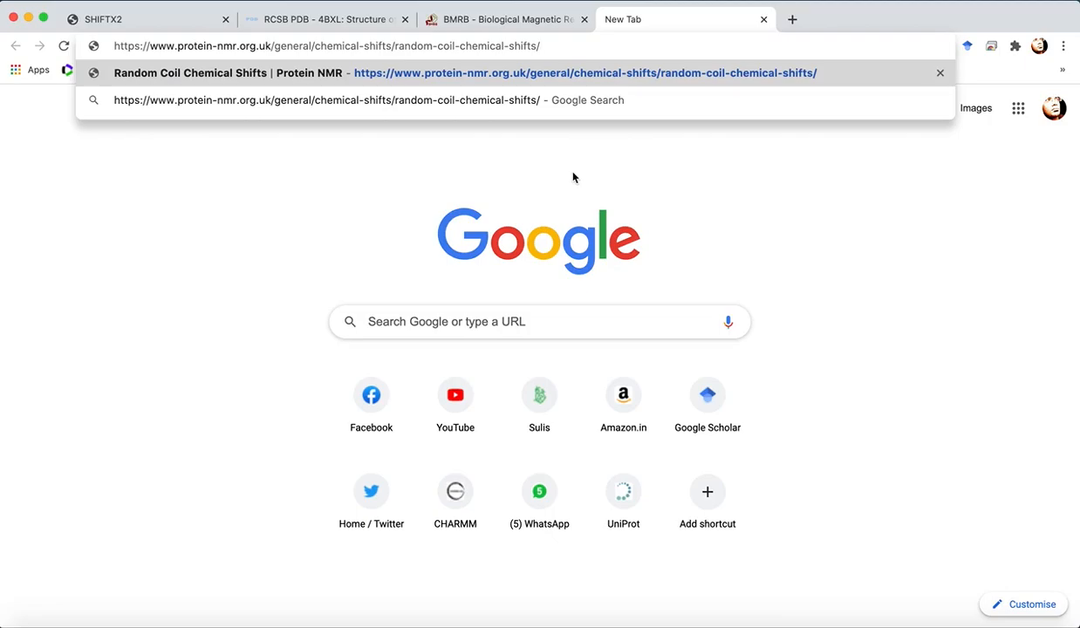
key(Return)
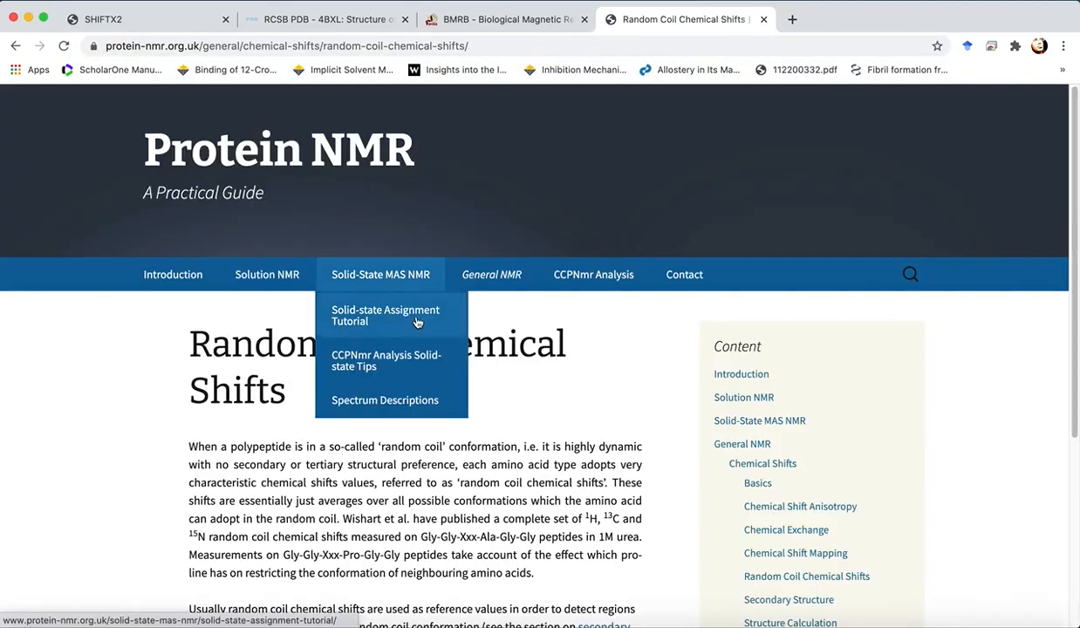
- Read the random coil page, then open the next page, Secondary Structure, and read its secondary chemical shift explanation
scroll(460, 465, down, 3)
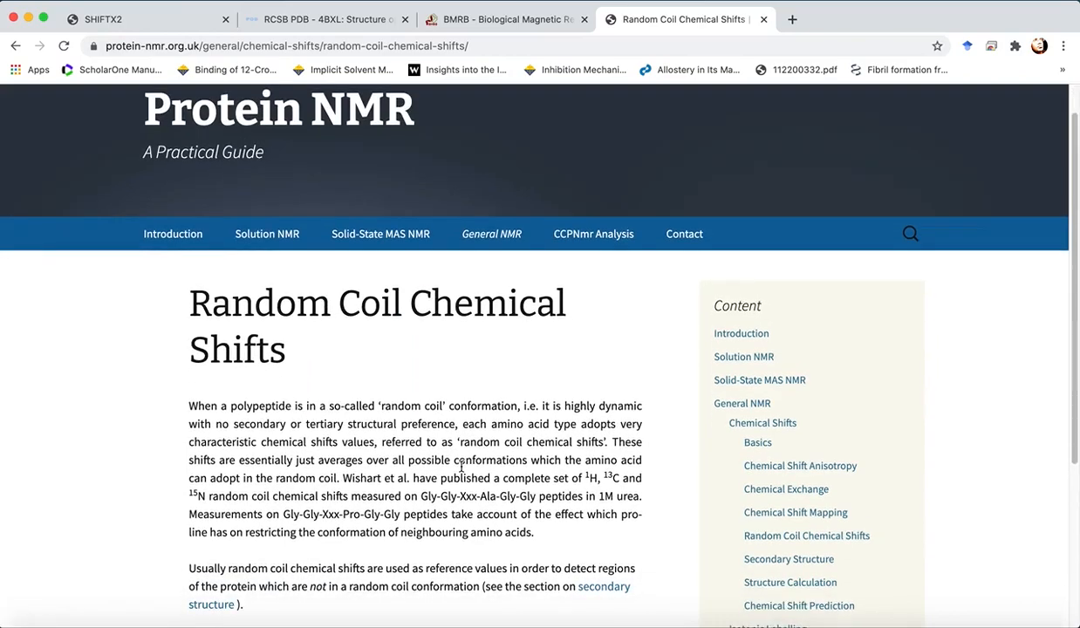
scroll(461, 467, down, 1)
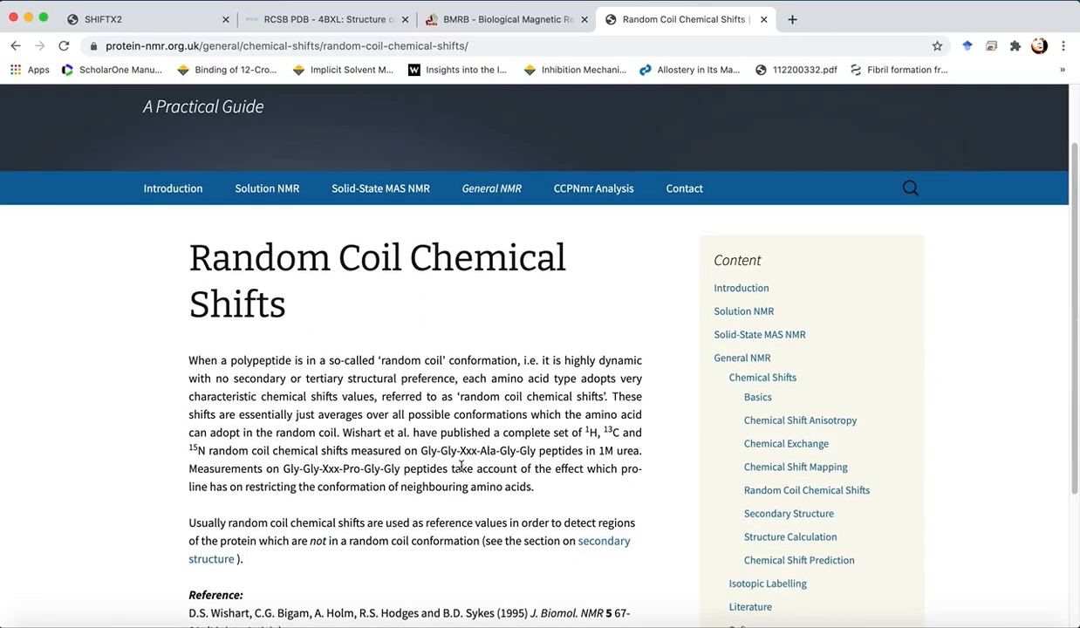
scroll(460, 466, down, 3)
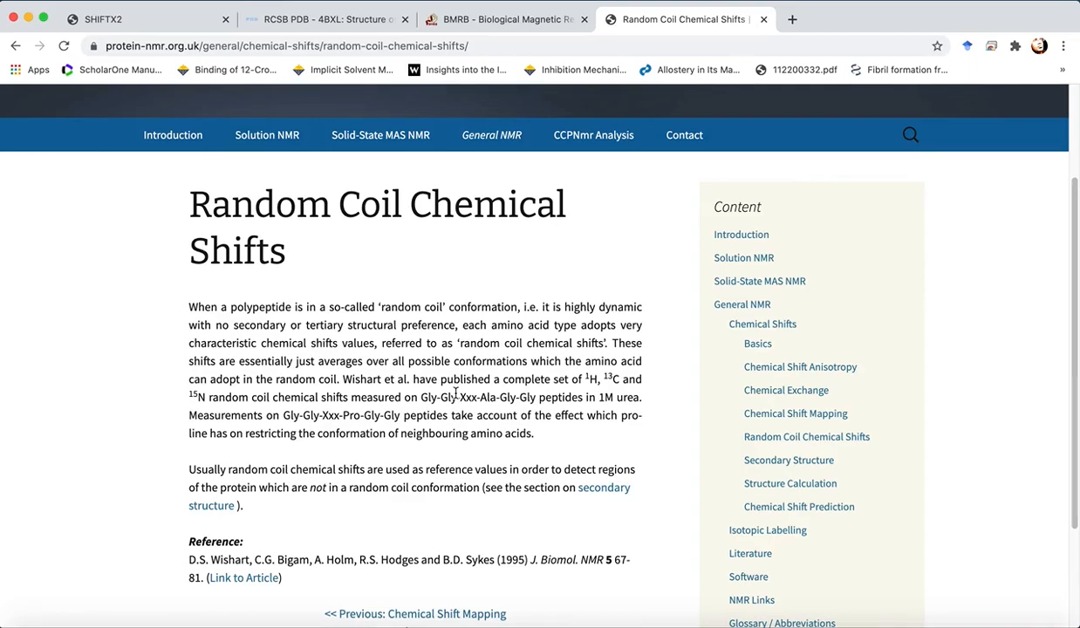
scroll(456, 394, down, 1)
click(467, 608)
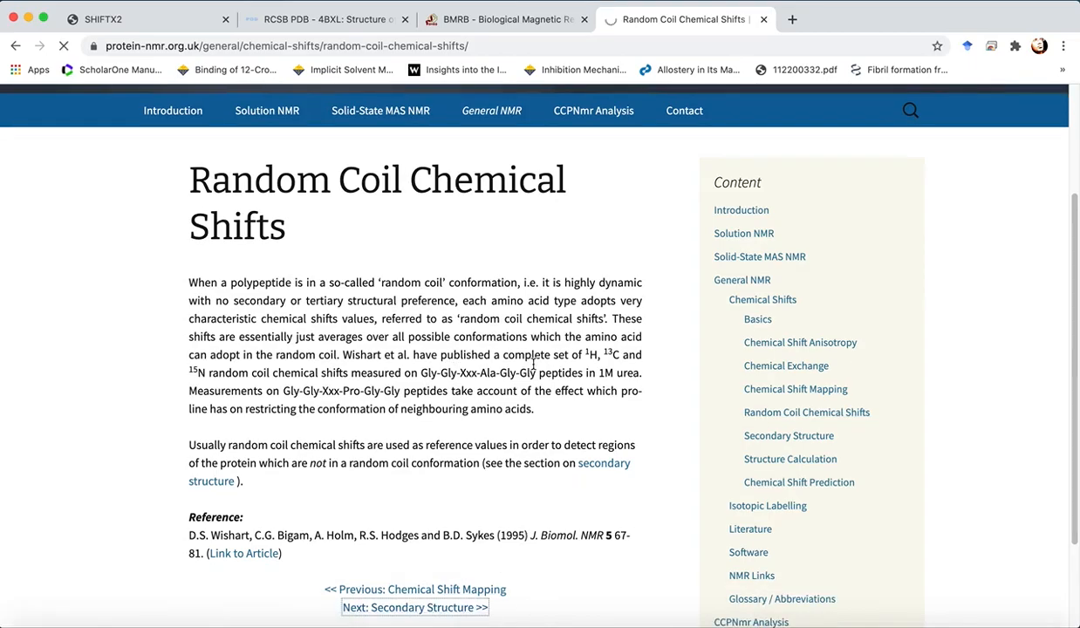
scroll(535, 294, down, 4)
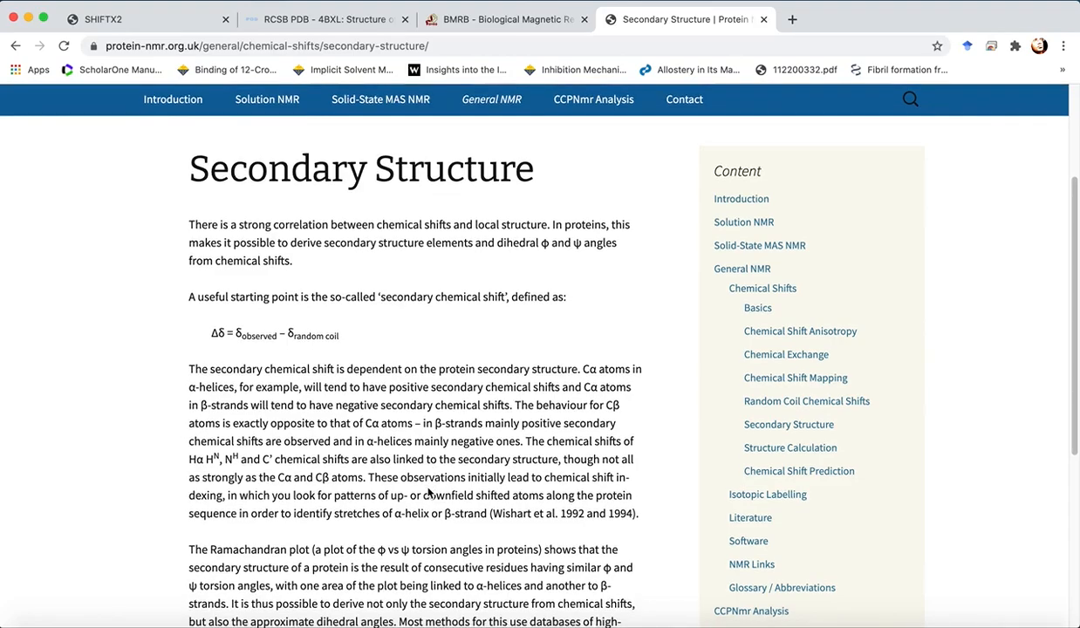
scroll(428, 482, down, 2)
scroll(429, 486, down, 2)
scroll(428, 486, up, 3)
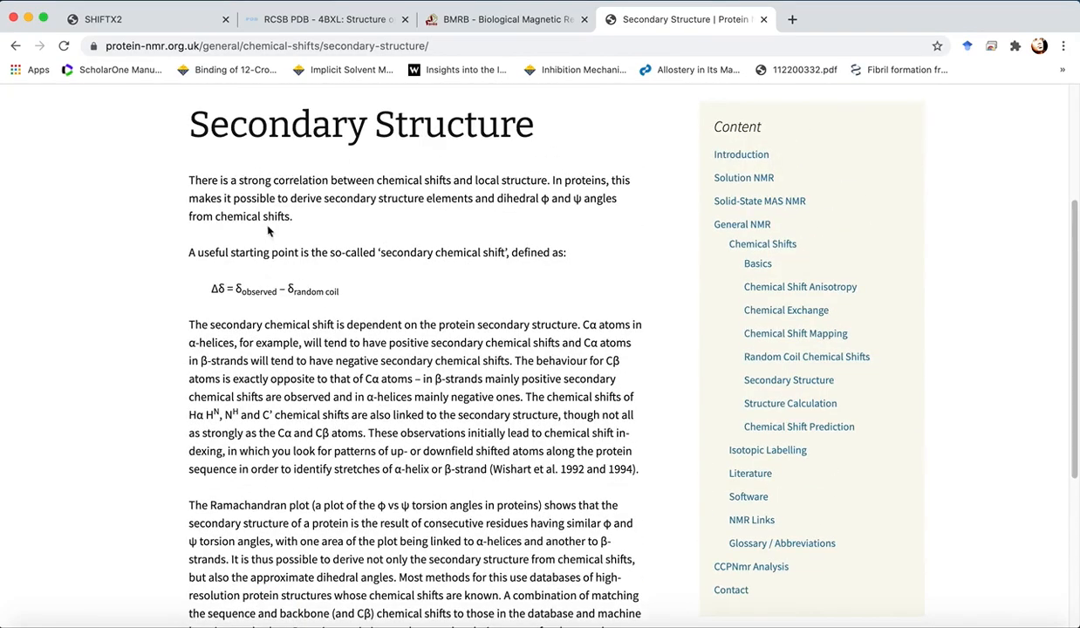
- Switch to the RCSB PDB 4BXL entry and review its experimental data snapshot and literature details
click(160, 16)
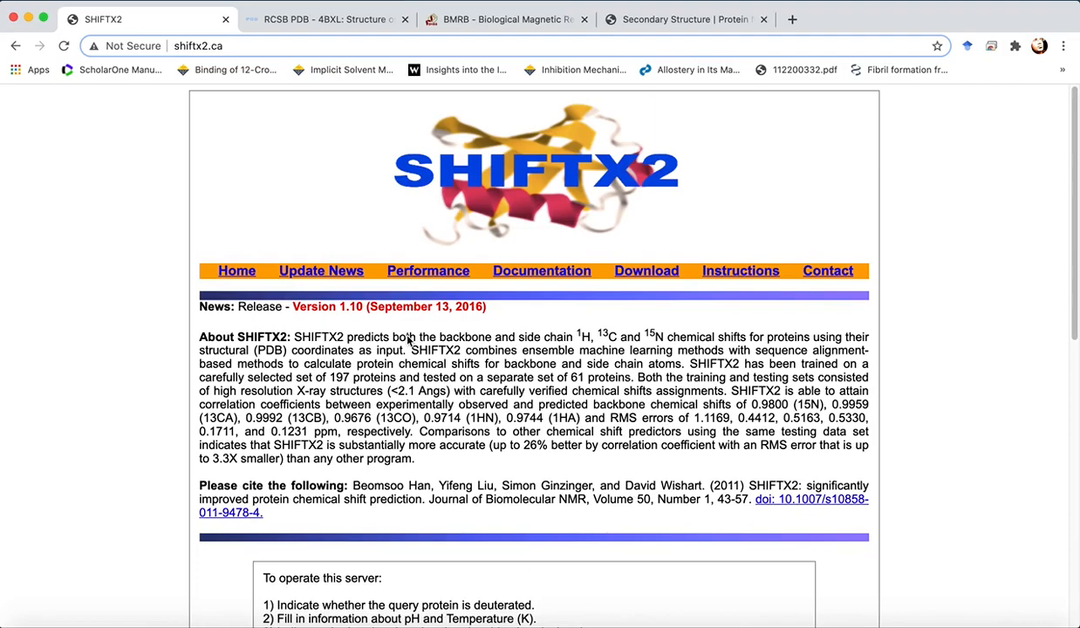
click(326, 20)
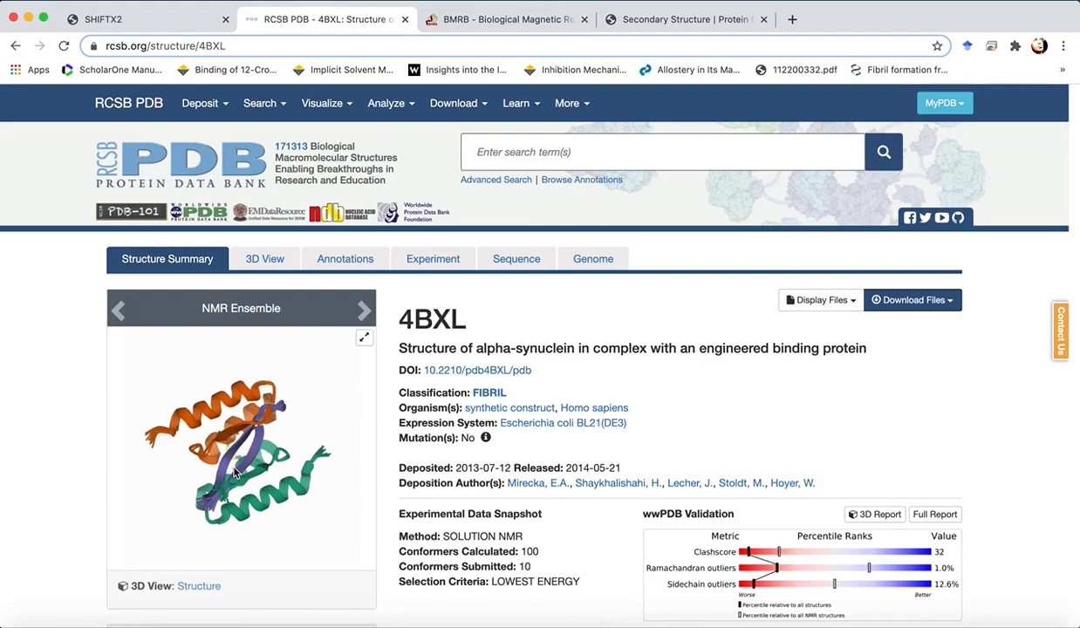
scroll(510, 548, down, 3)
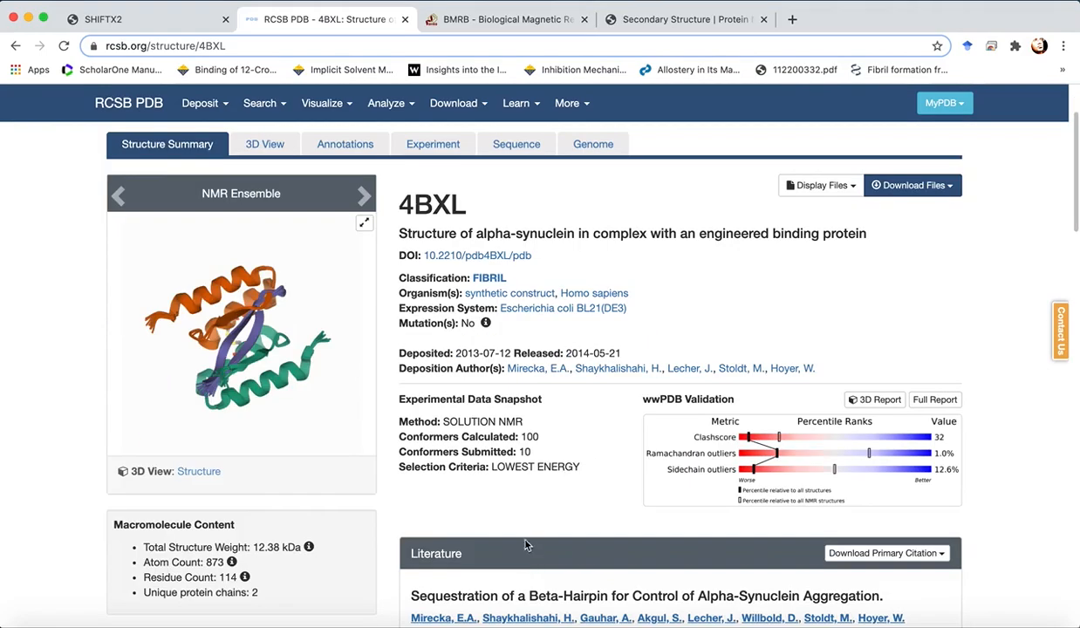
double_click(525, 452)
click(541, 456)
scroll(541, 408, down, 3)
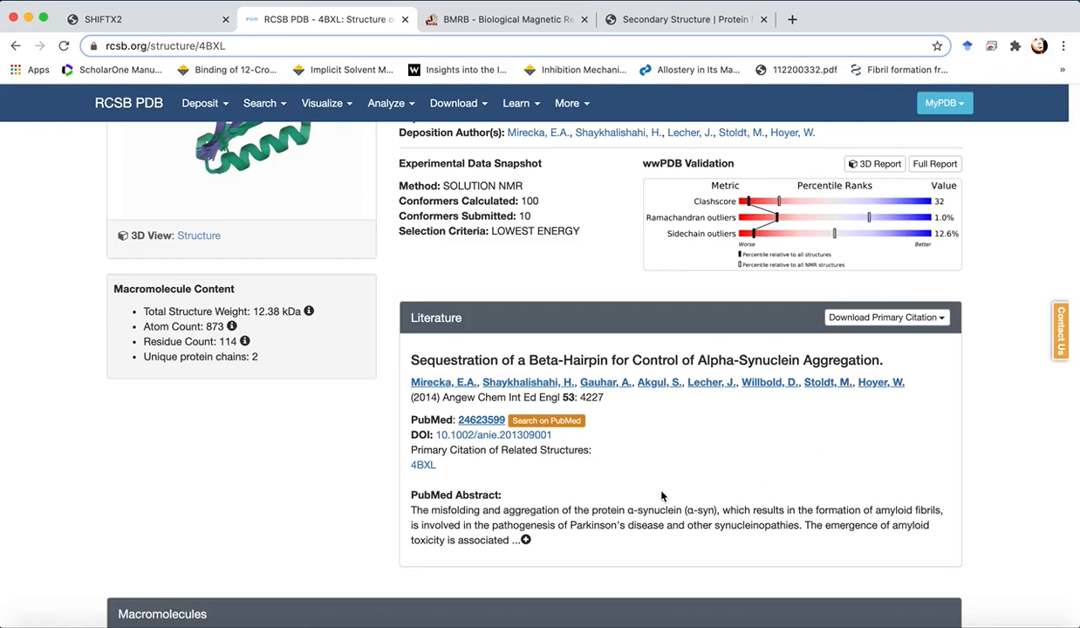
scroll(661, 495, up, 5)
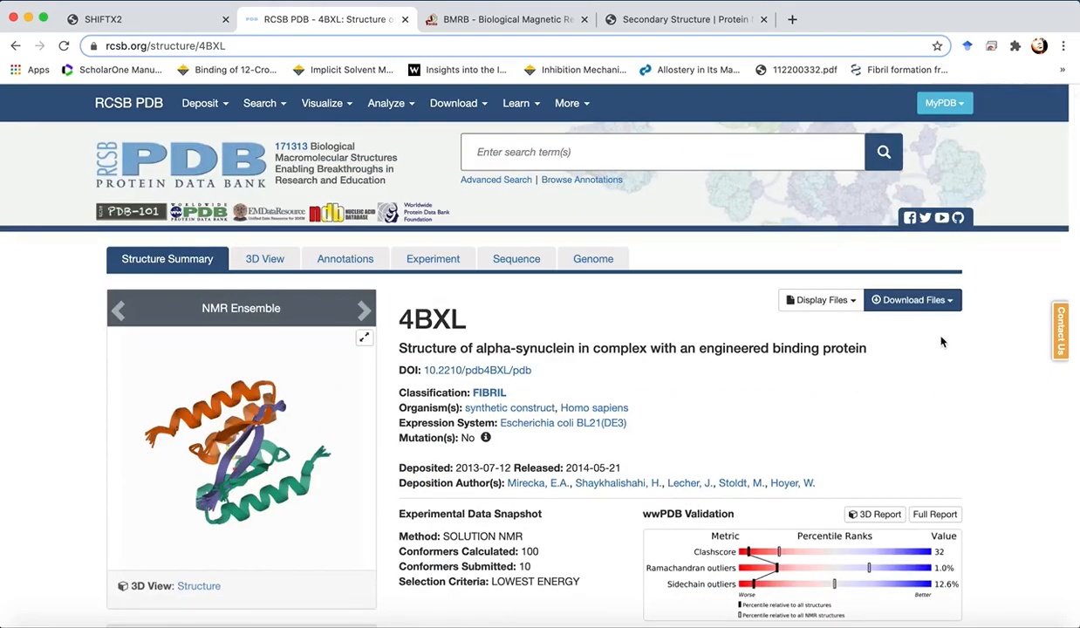
- Download the 4BXL structure in PDB format, saving it as 4bxl in the Desktop's Workspace_3 lecture folder
click(948, 301)
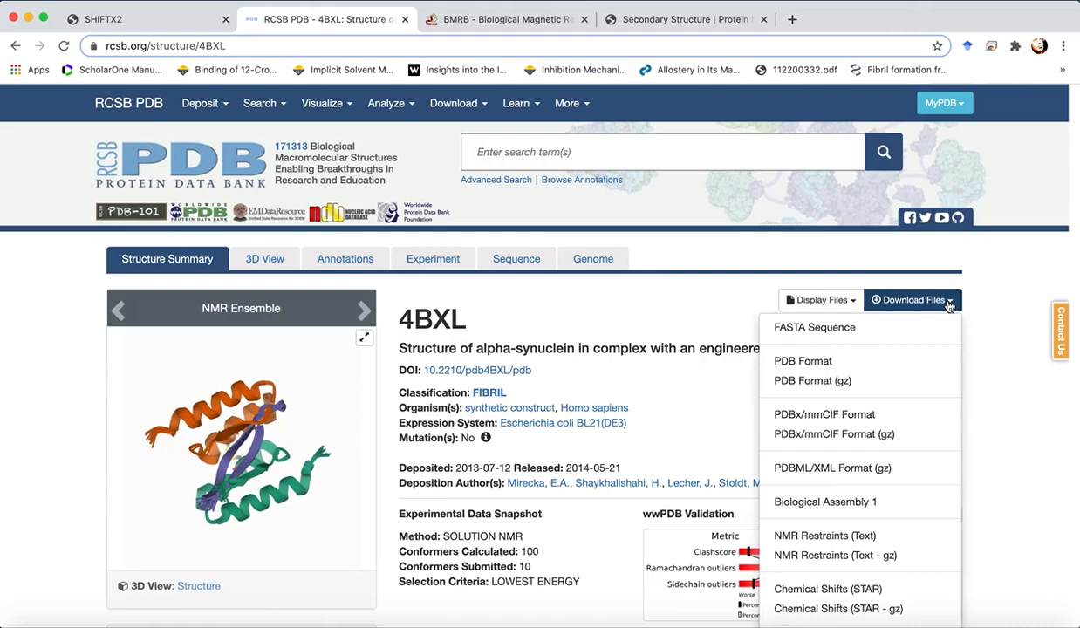
click(853, 359)
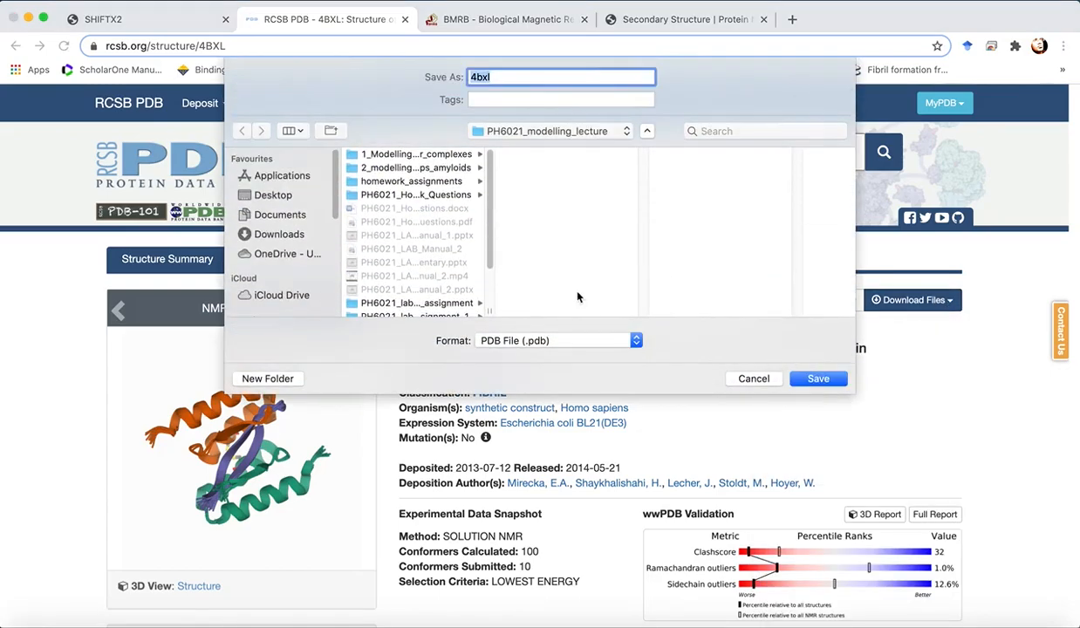
click(505, 134)
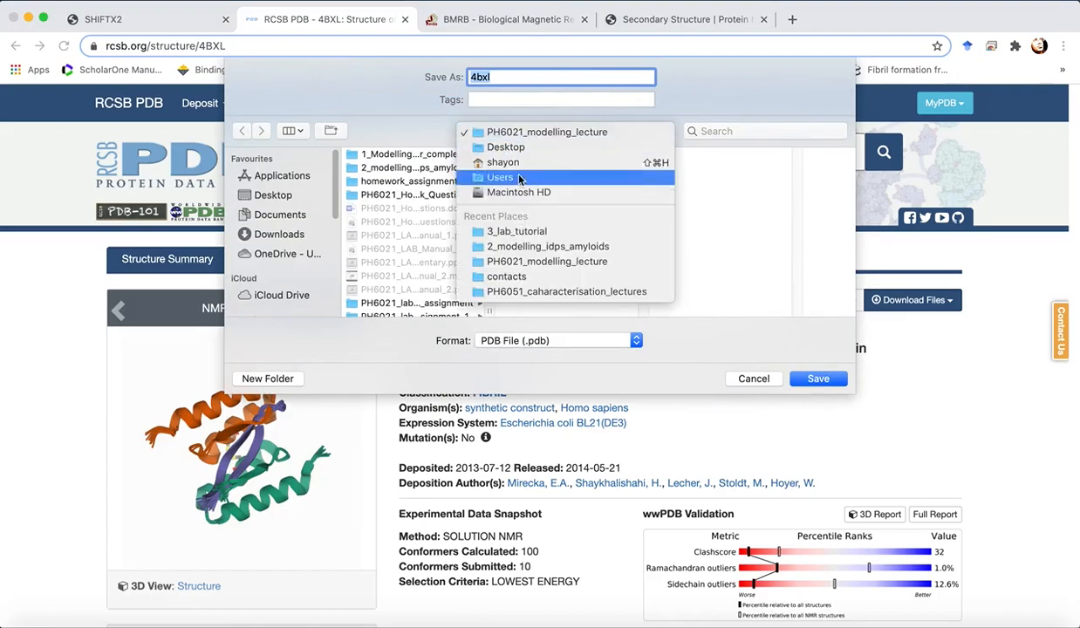
click(504, 146)
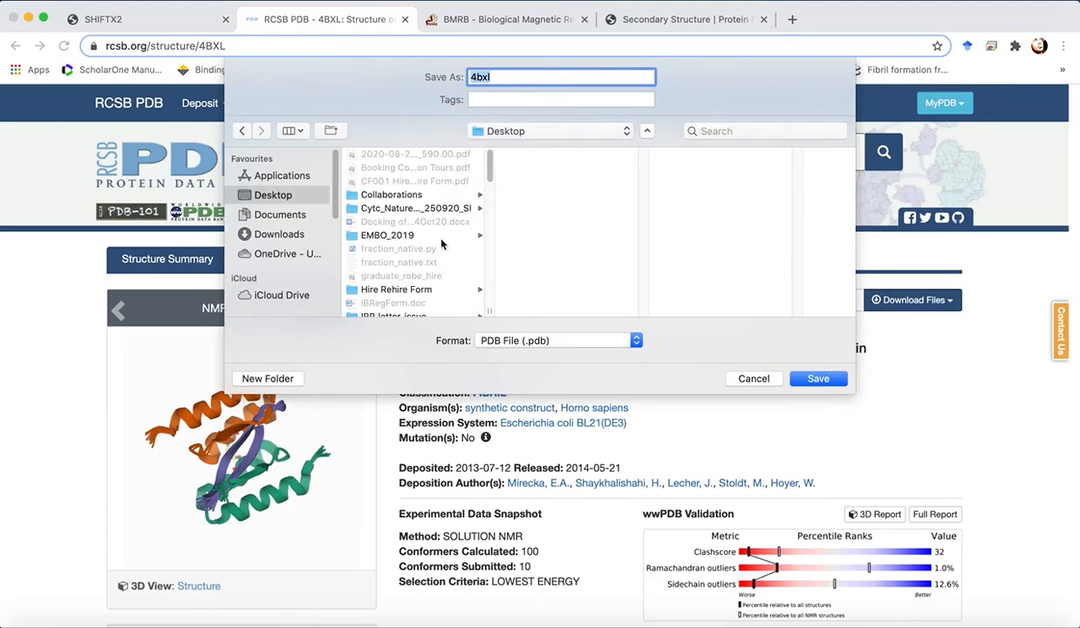
click(541, 312)
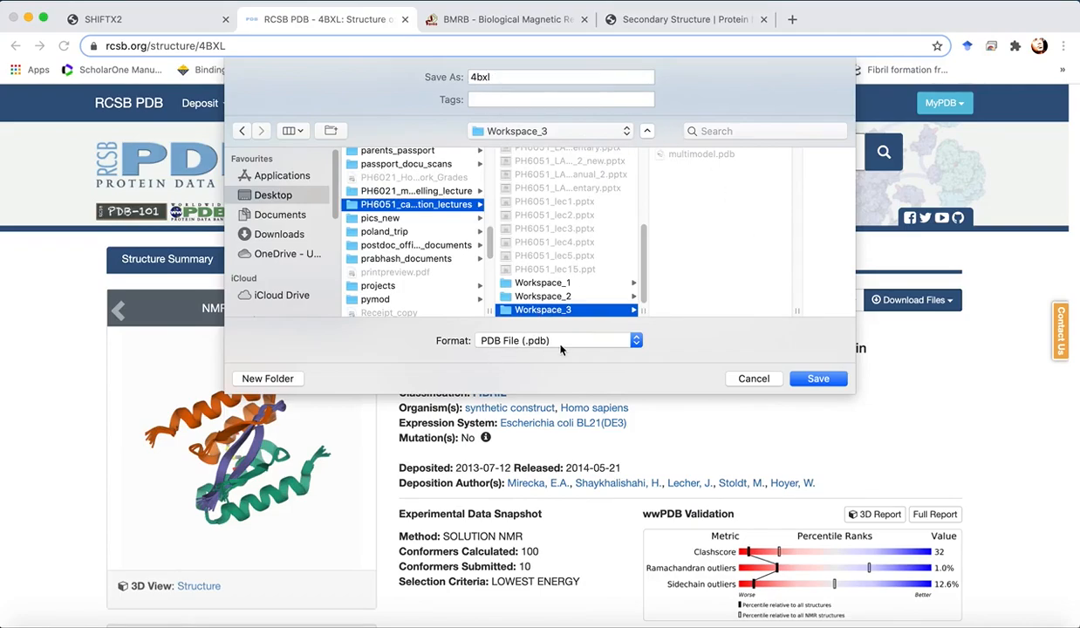
click(817, 378)
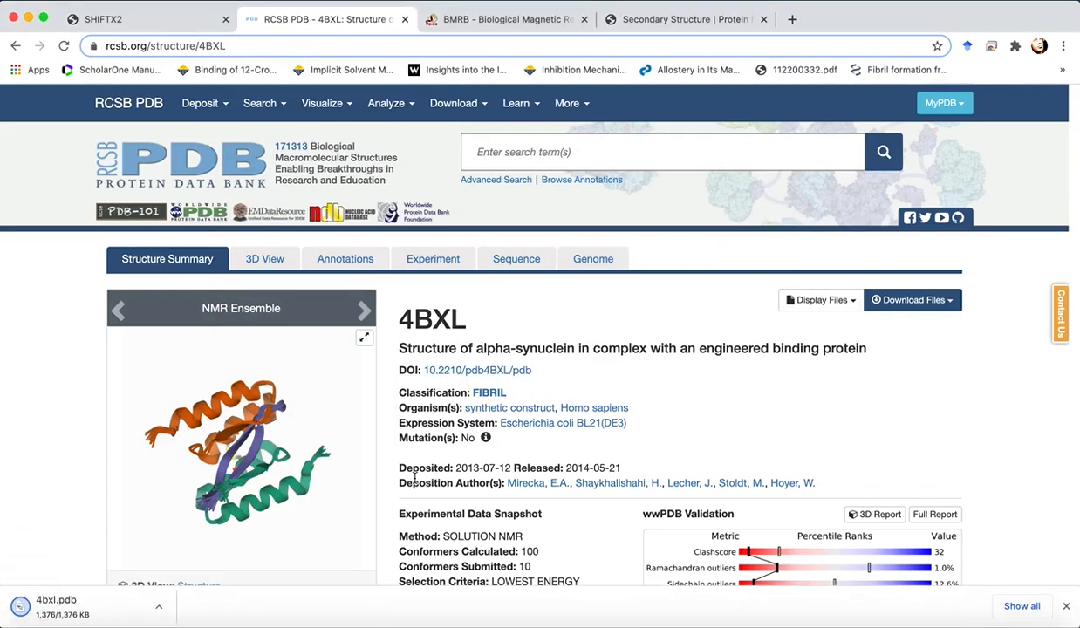
- Open the downloaded 4bxl.pdb in UCSF Chimera and rotate the NMR ensemble to inspect its helices and strands
click(67, 609)
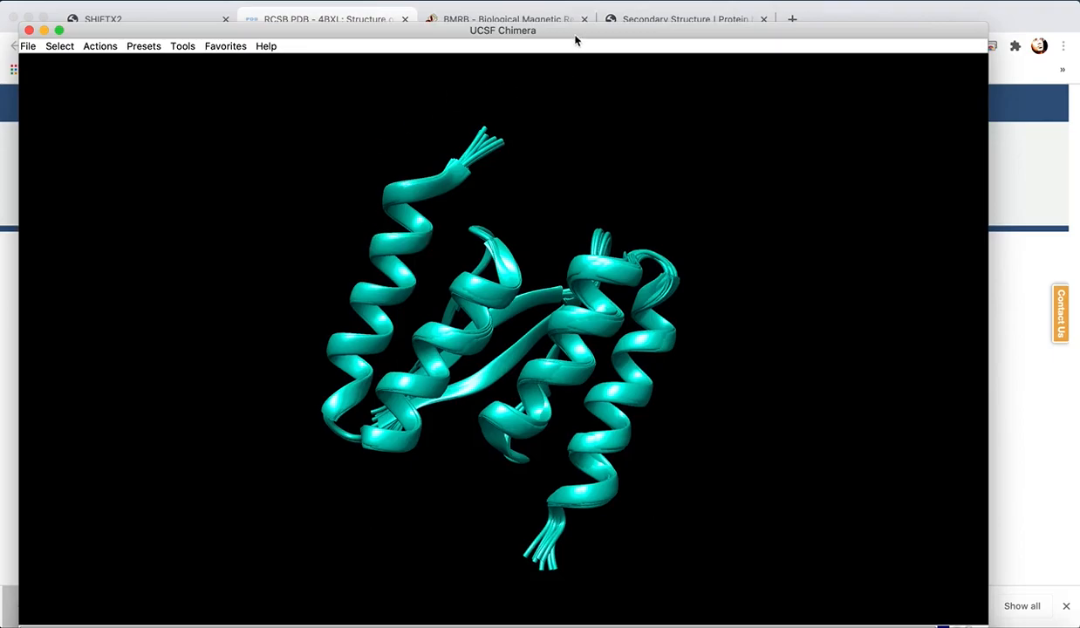
drag(559, 33, 559, 19)
drag(506, 367, 240, 243)
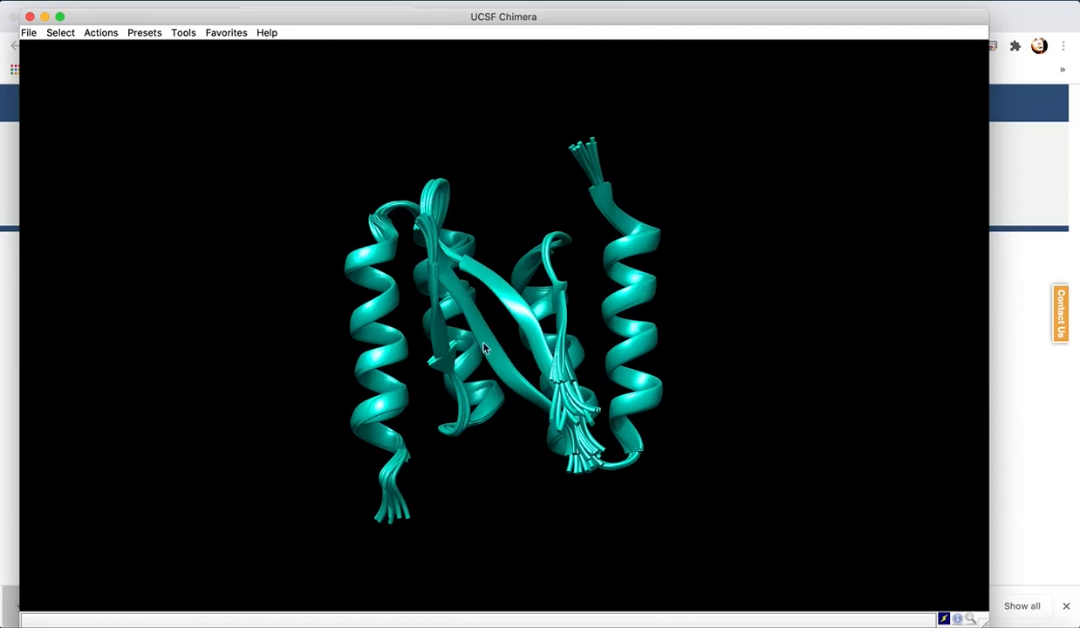
drag(446, 374, 420, 446)
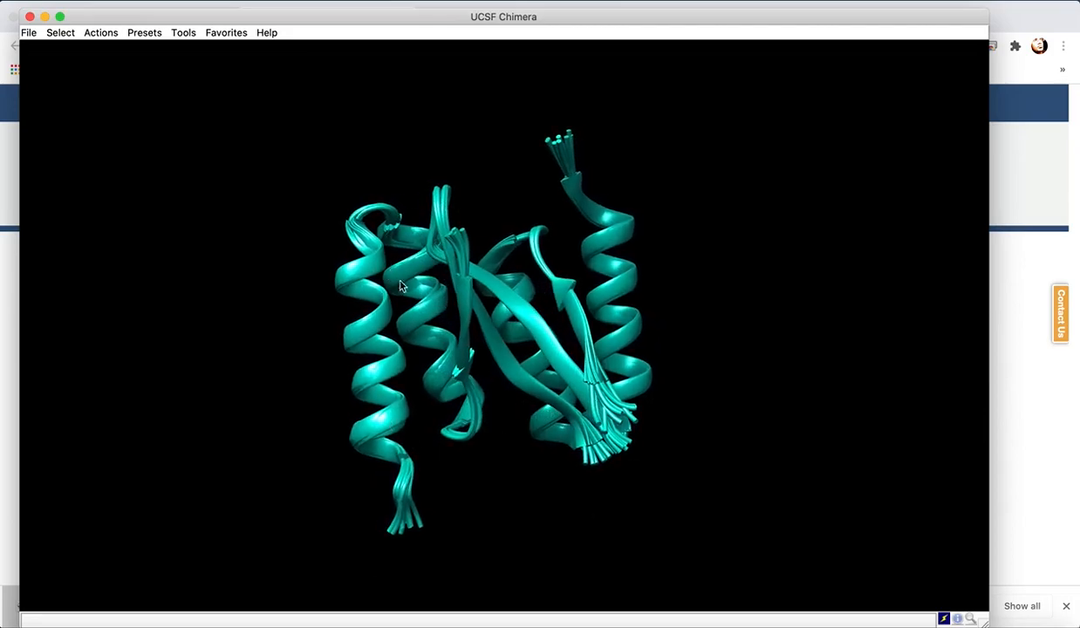
drag(499, 428, 446, 428)
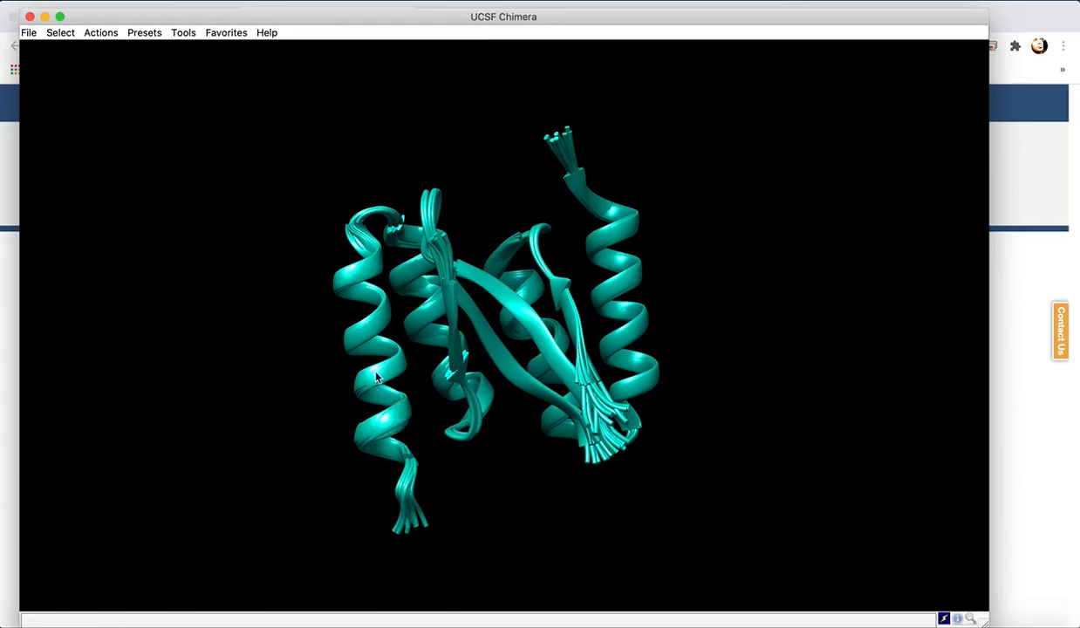
mouse_move(377, 384)
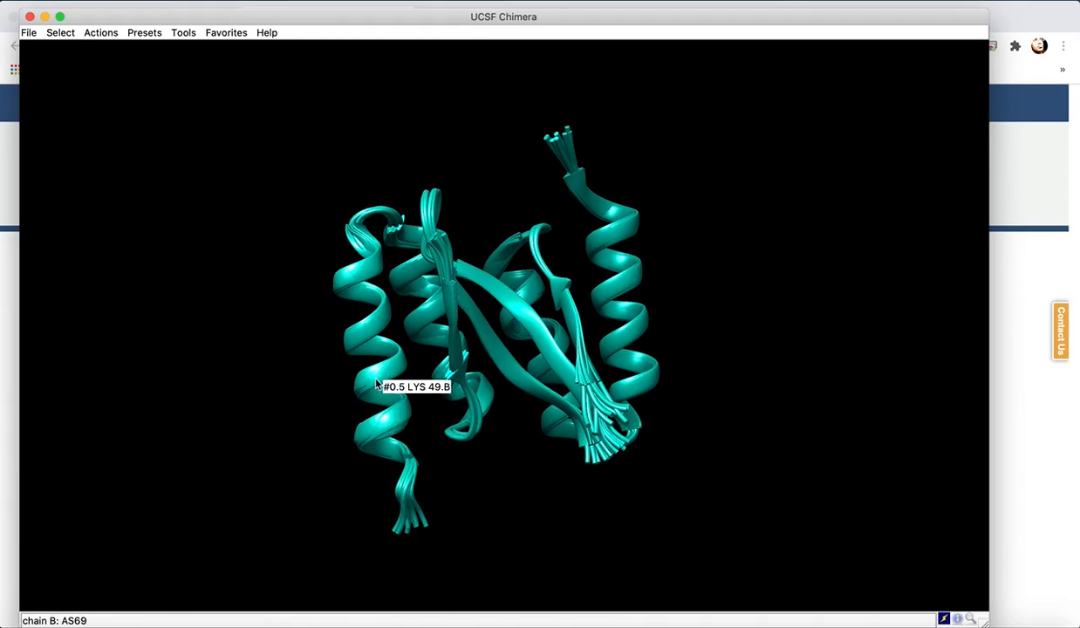
mouse_move(530, 391)
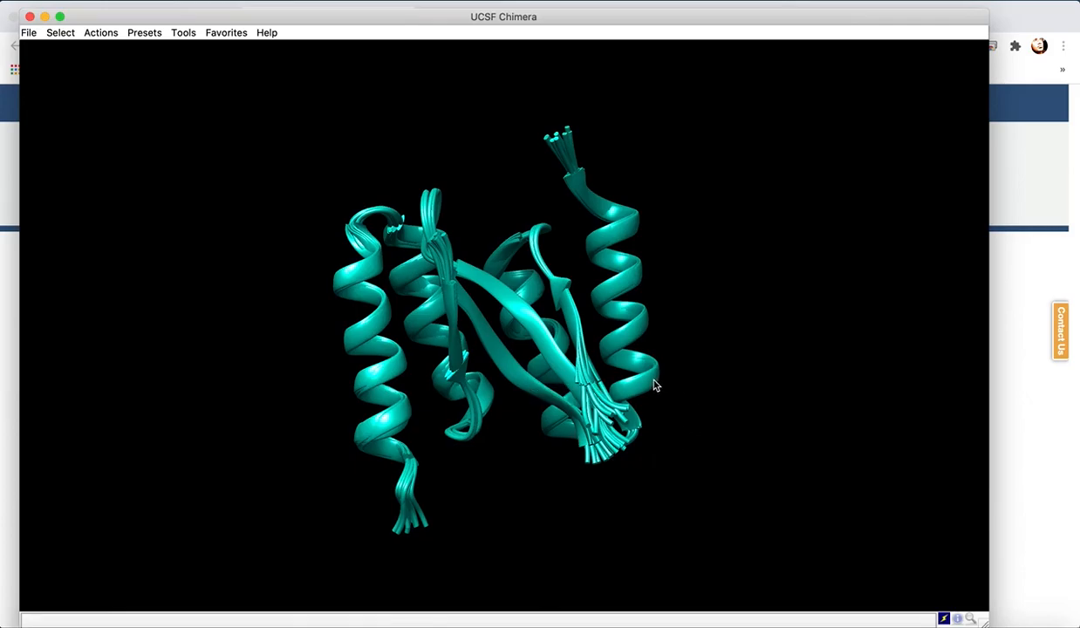
mouse_move(653, 385)
mouse_move(497, 350)
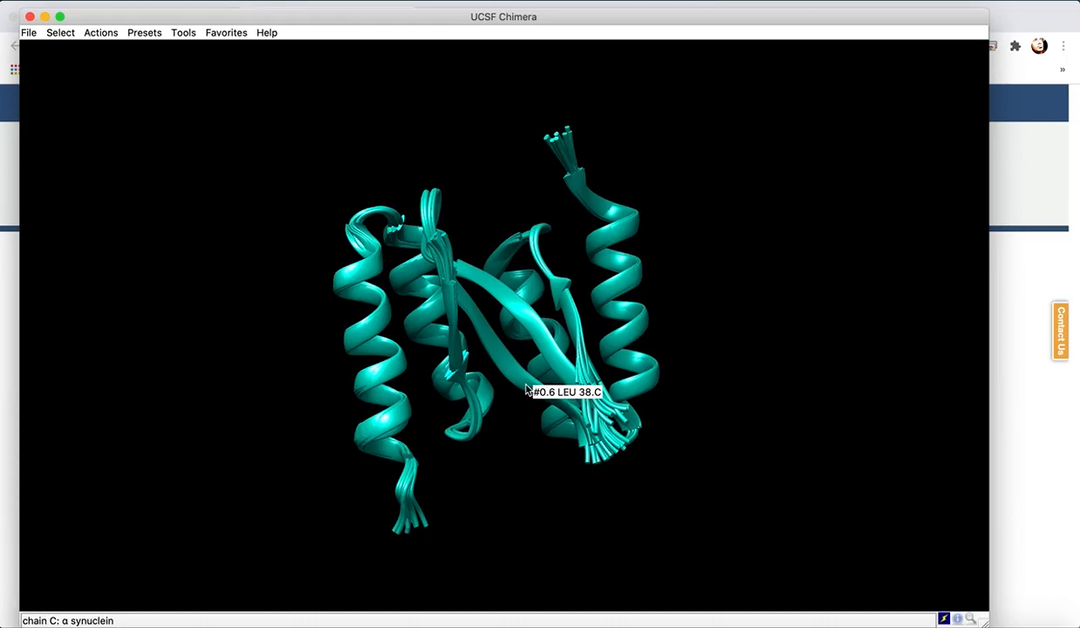
- Close Chimera and open 4bxl.pdb in gvim from the terminal, scrolling to the header's experimental details
click(29, 17)
click(31, 19)
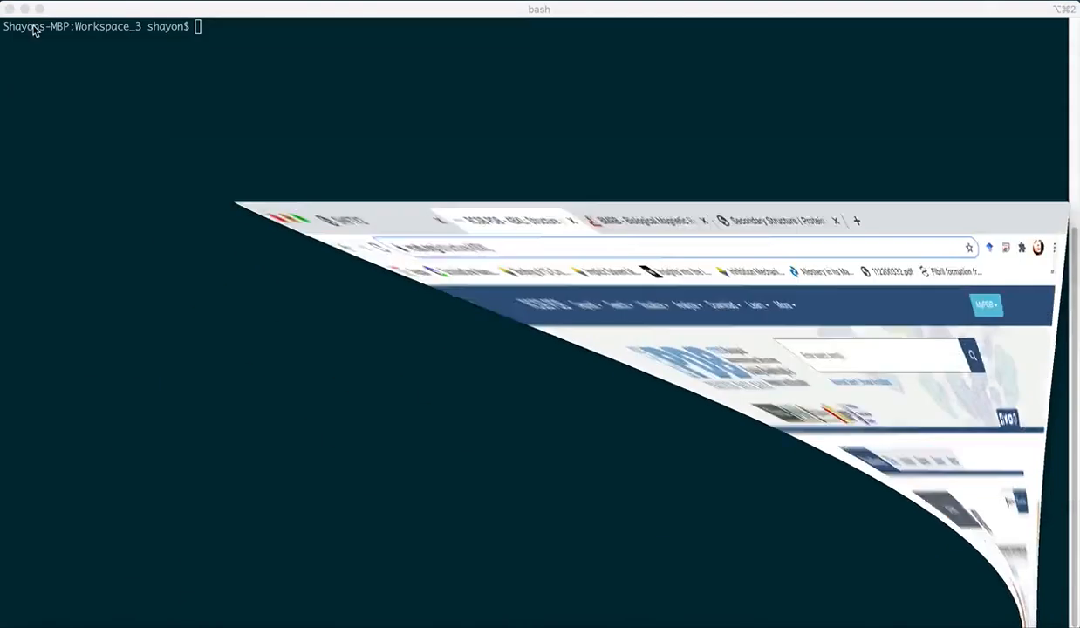
text(gvim )
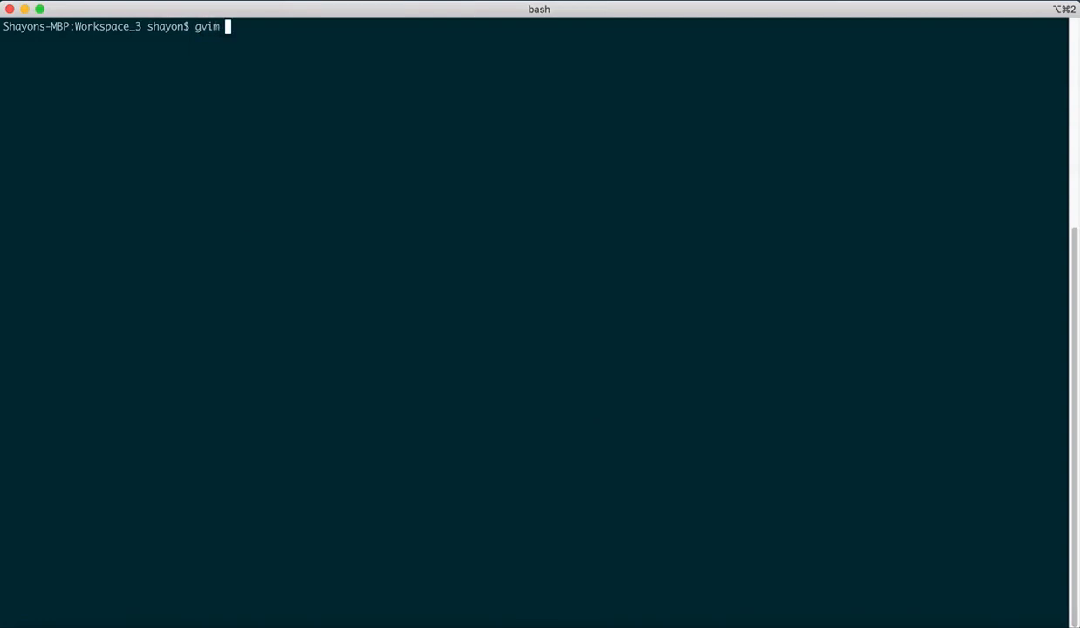
text(4bxl)
key(Tab)
key(Return)
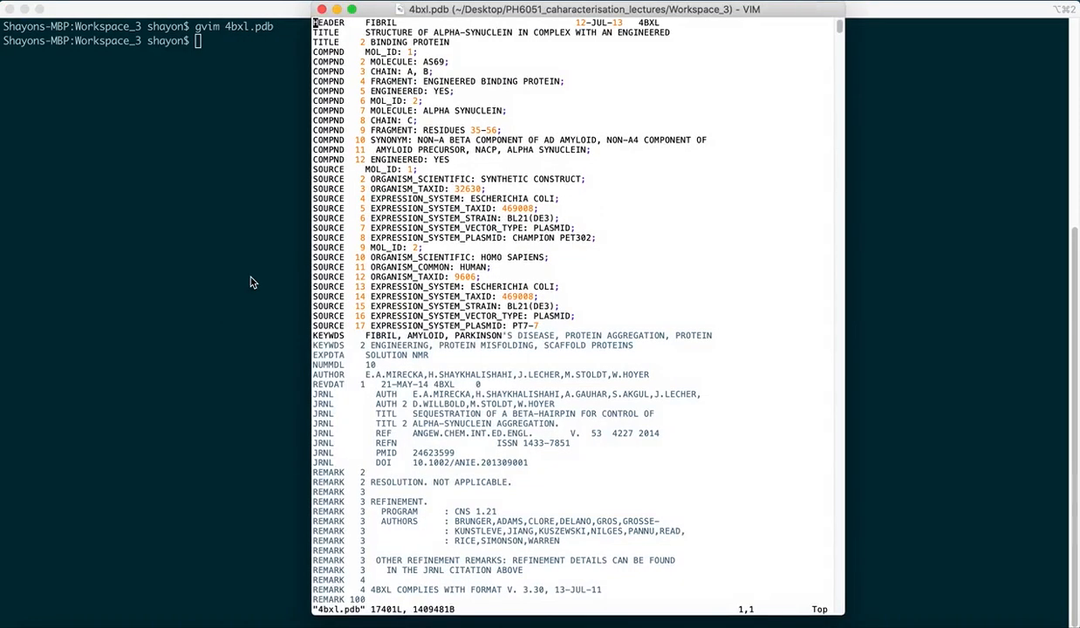
scroll(497, 352, down, 20)
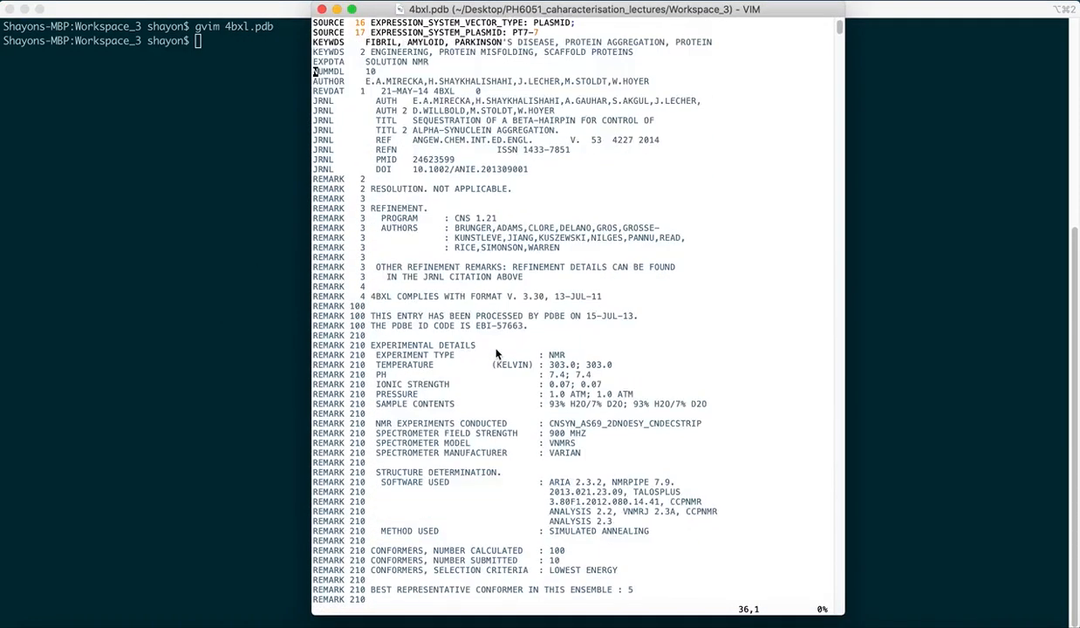
- Search the PDB header for the best representative conformer entry and scroll through the surrounding records
scroll(496, 352, down, 20)
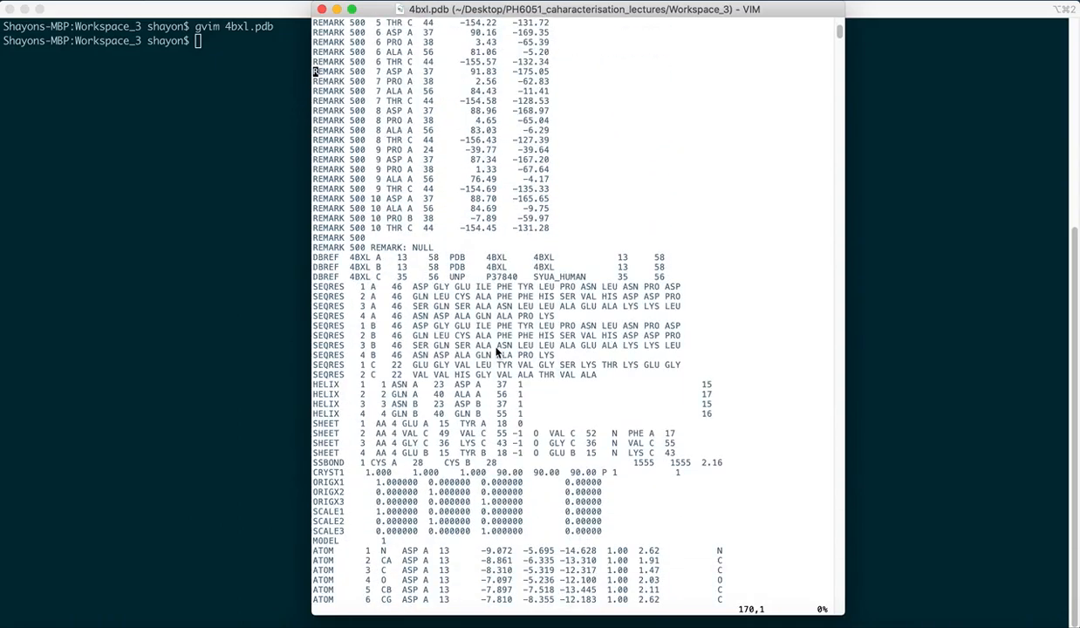
scroll(496, 352, down, 1)
scroll(496, 352, up, 11)
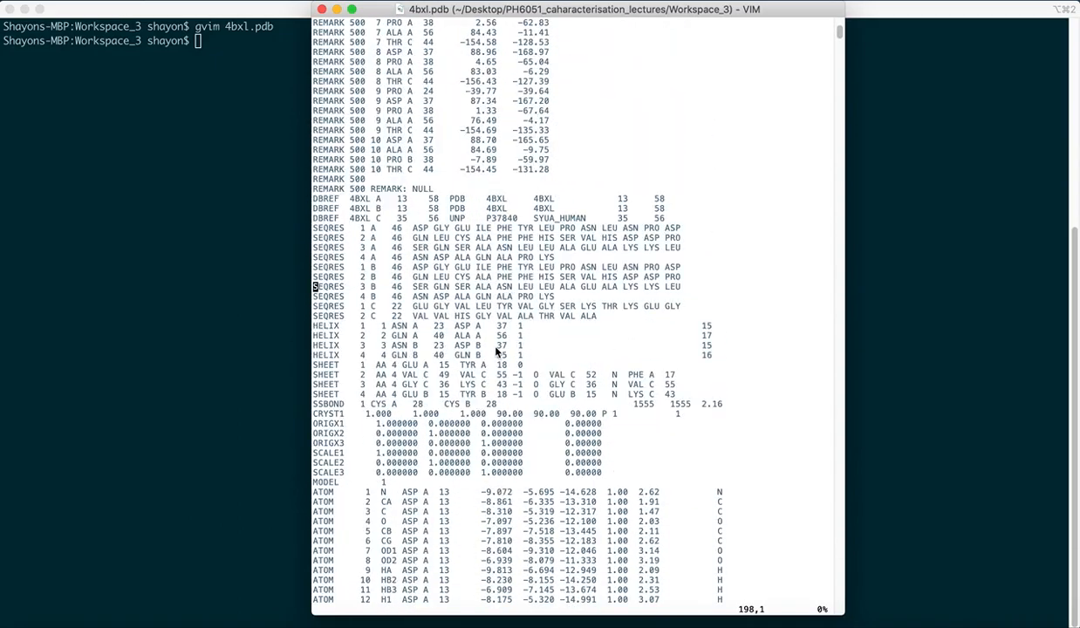
text(/RE)
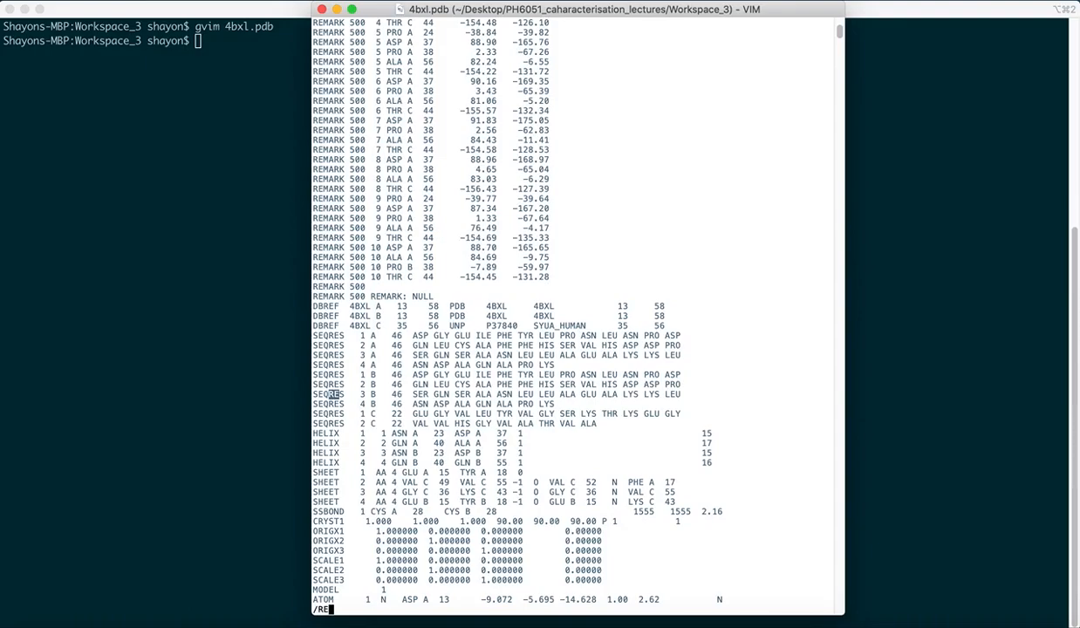
text(PR)
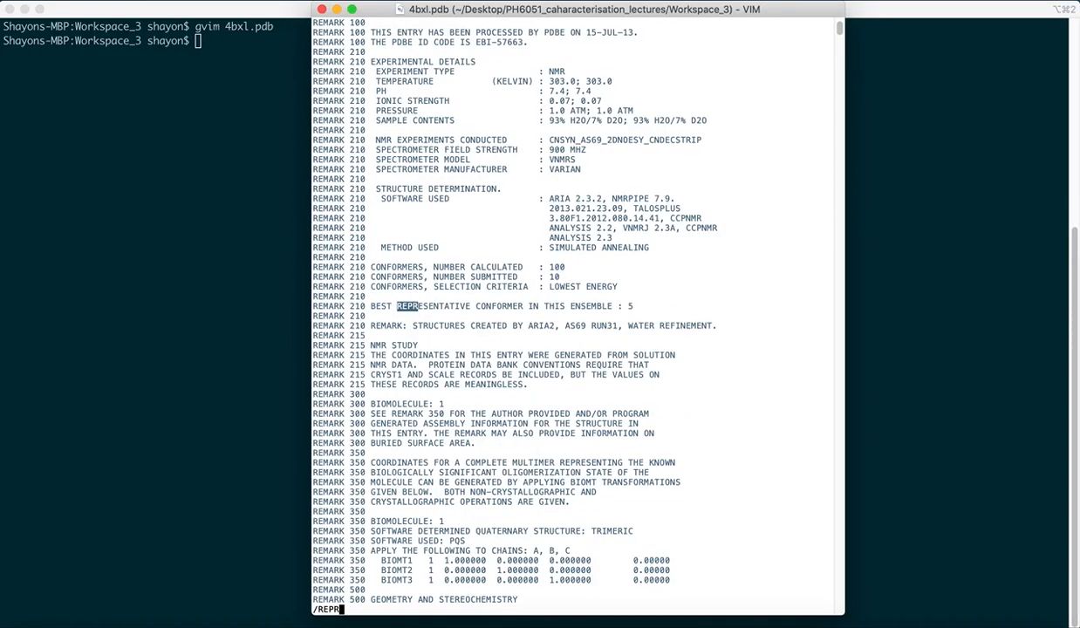
key(Return)
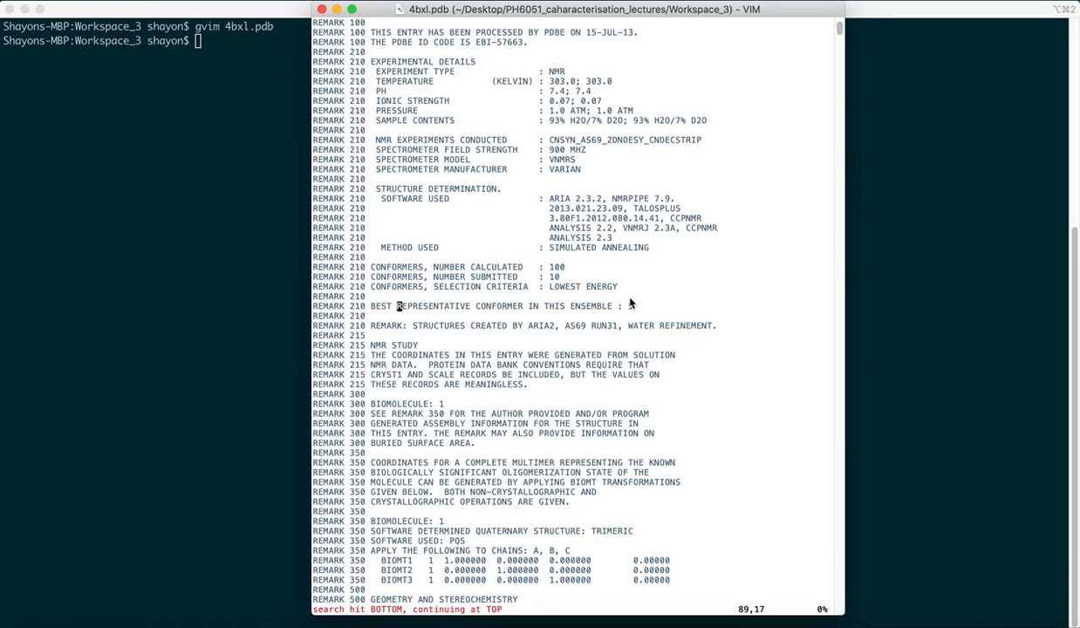
scroll(517, 450, down, 20)
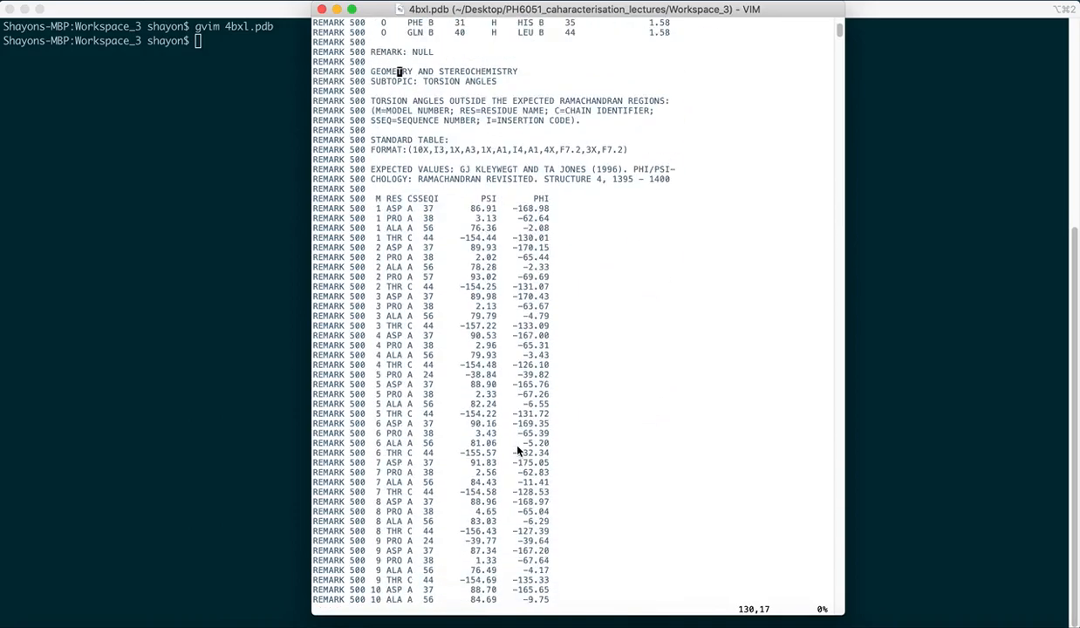
scroll(517, 450, down, 20)
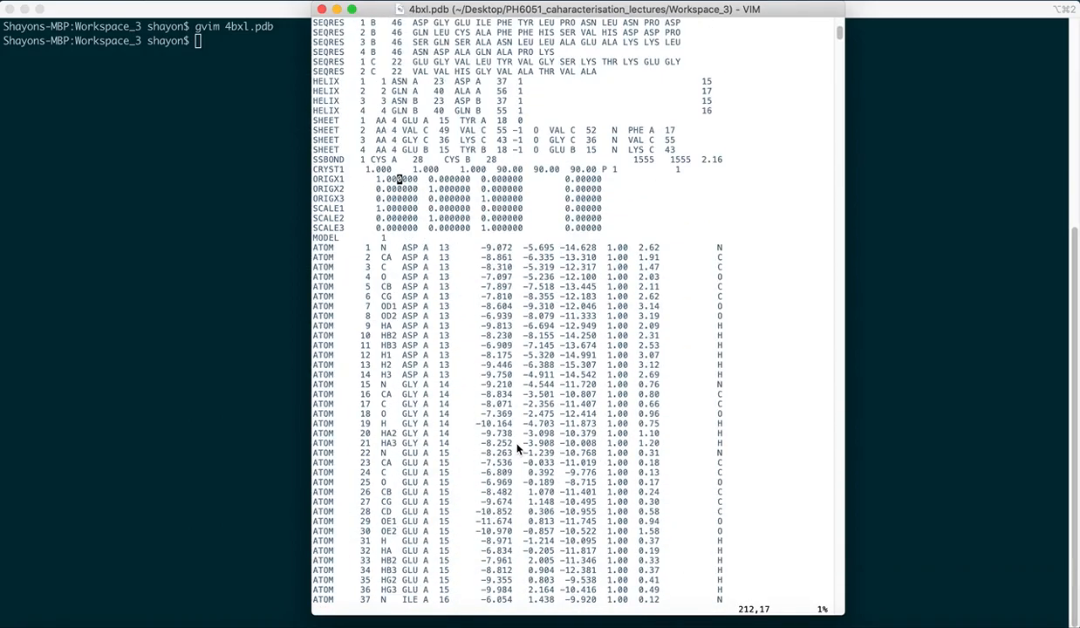
- Search for MODEL records, step through each model in the ensemble, and scroll through the last model's atom records
text(/MODEL)
key(Return)
key(n)
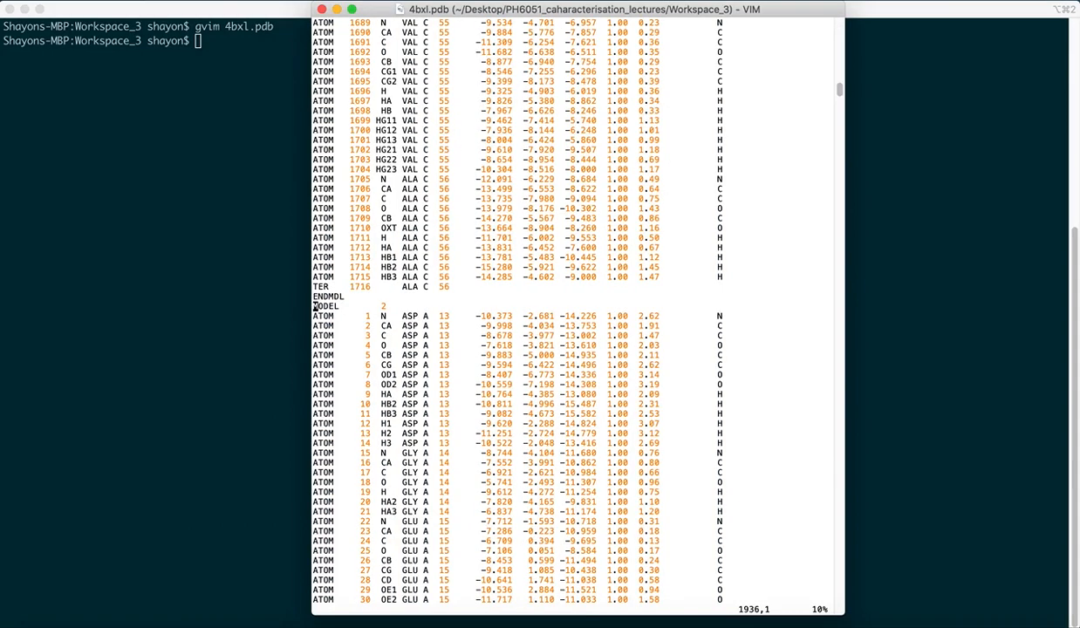
key(n)
key(n)
key(n)
key(n)
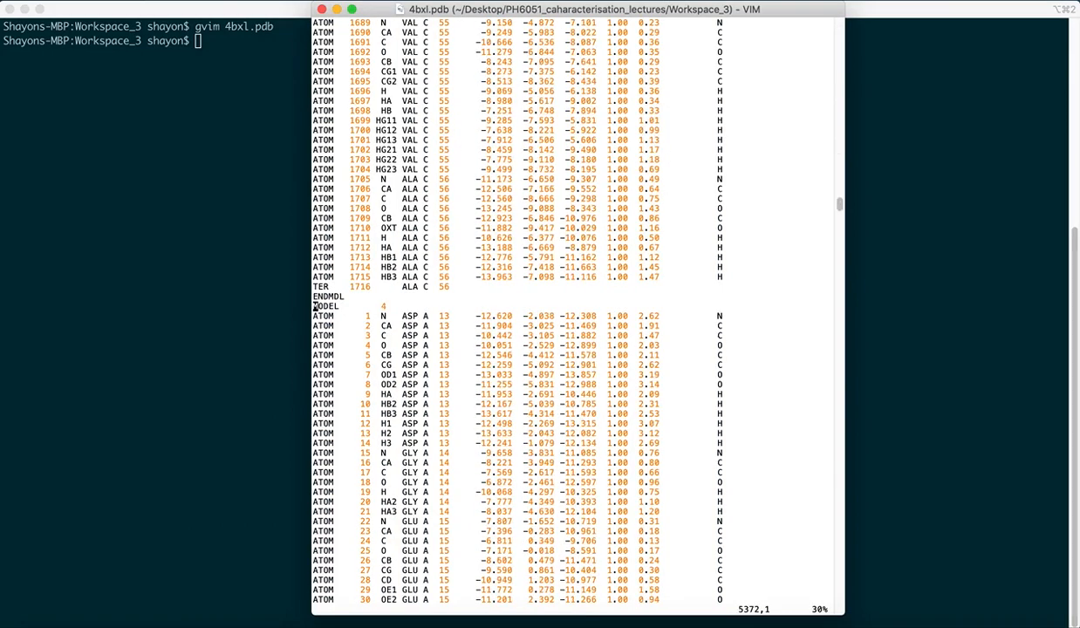
key(n)
key(n)
key(n)
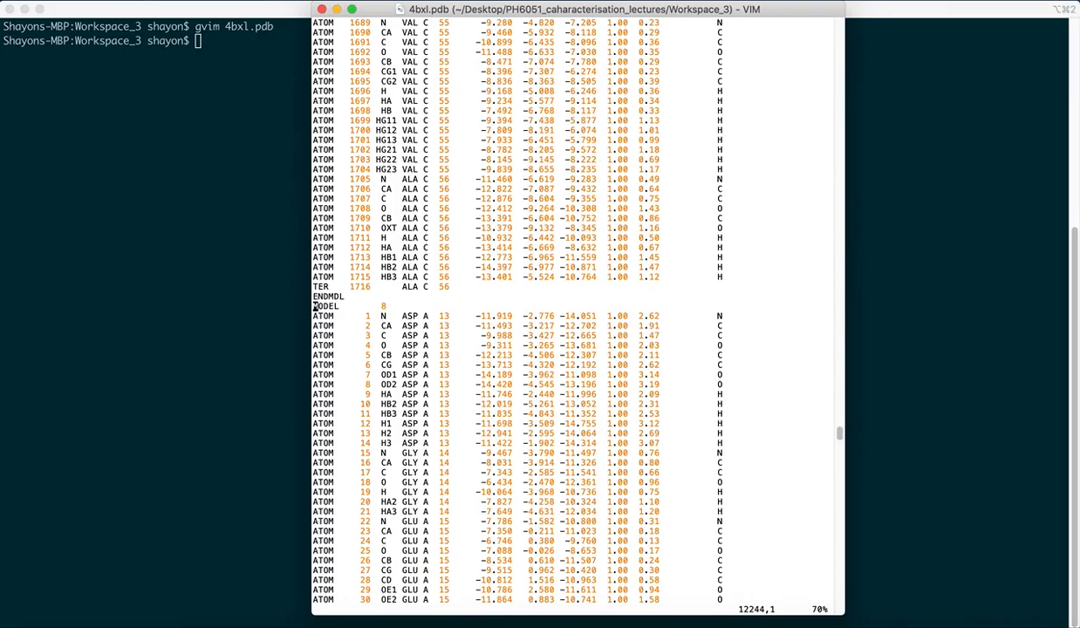
key(n)
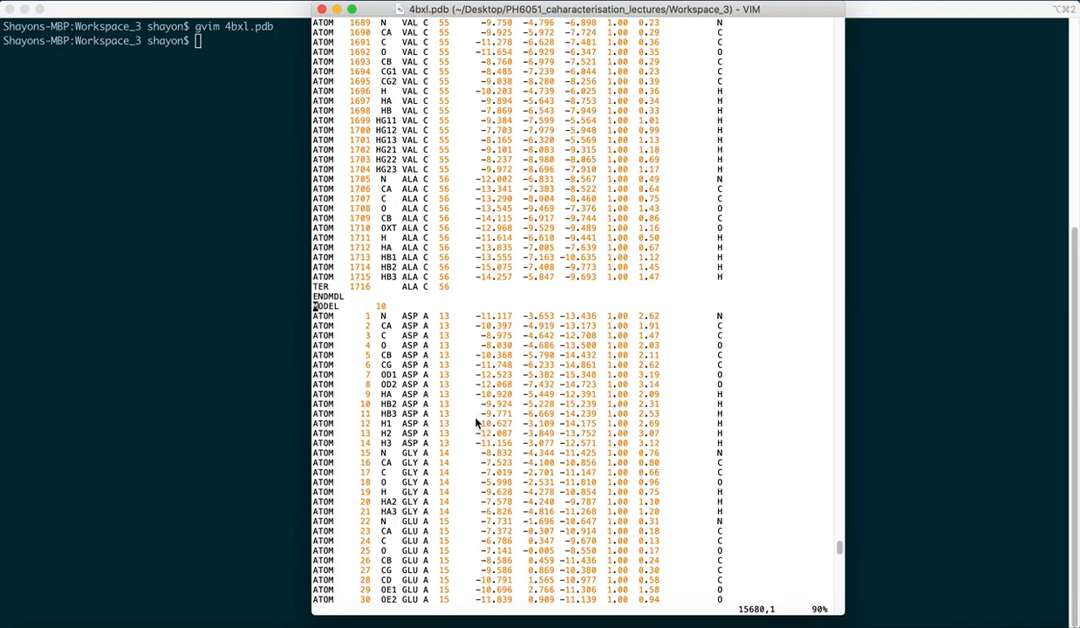
scroll(482, 475, up, 20)
scroll(481, 476, up, 20)
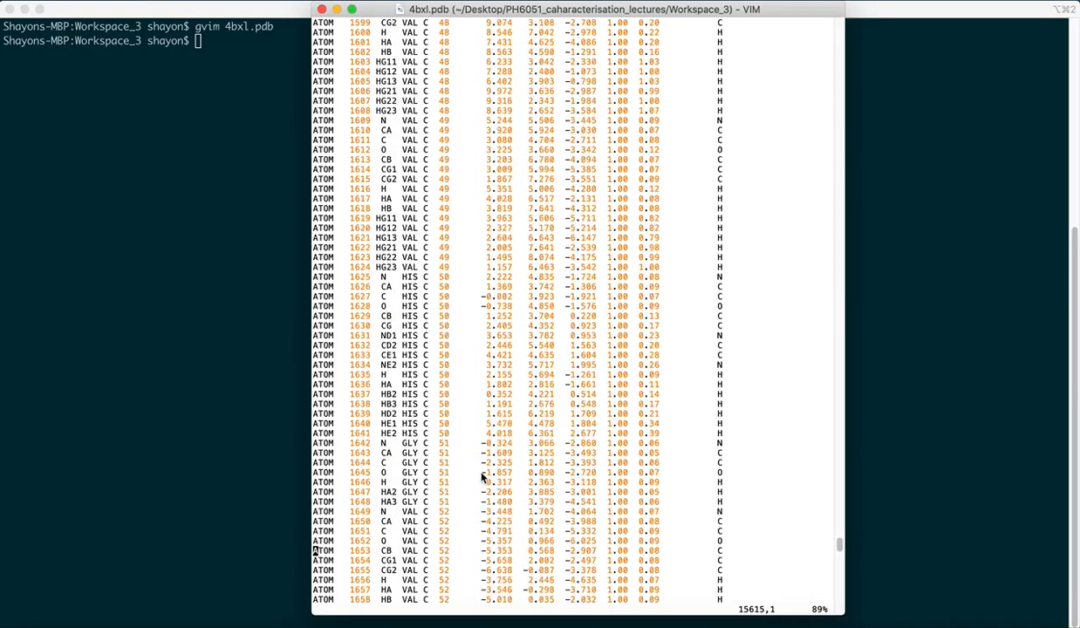
scroll(471, 479, up, 20)
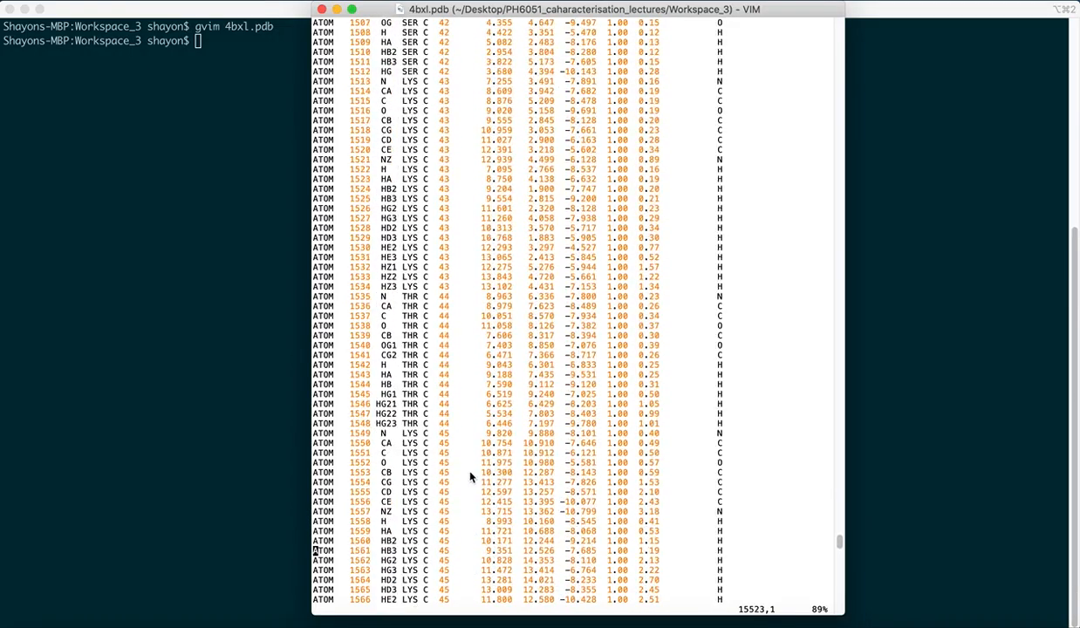
scroll(462, 479, up, 6)
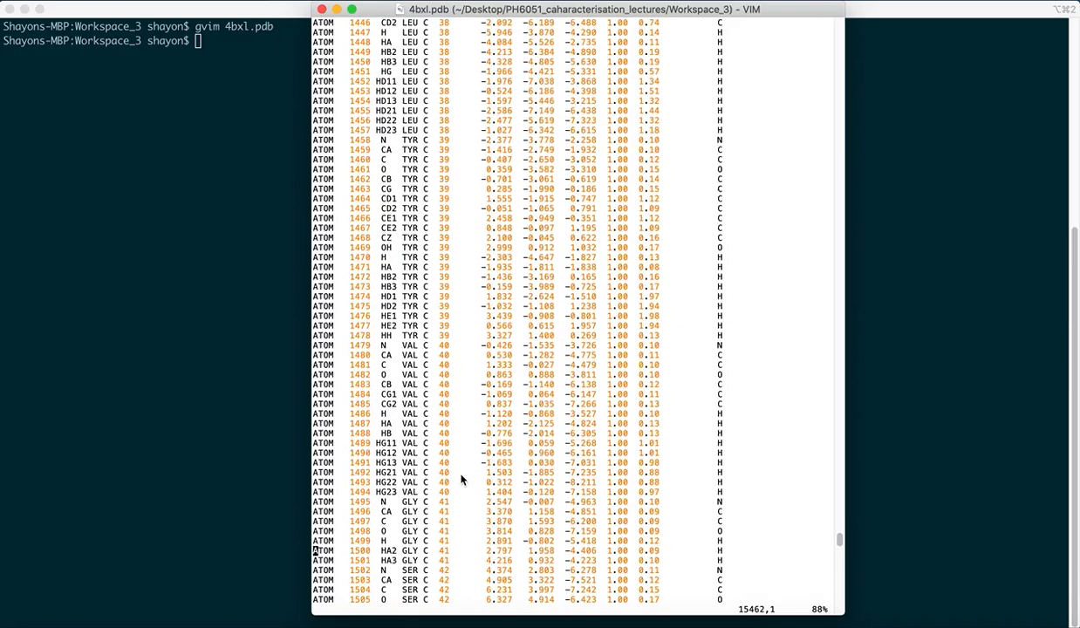
scroll(461, 477, up, 3)
scroll(460, 477, up, 10)
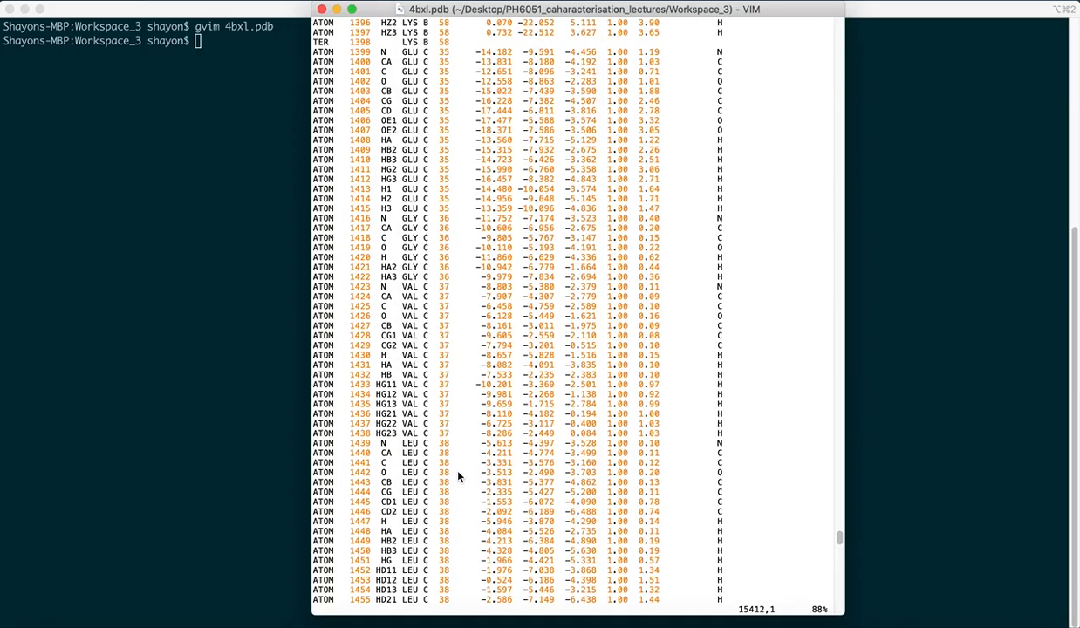
- Close gvim and open 4bxl.pdb in UCSF Chimera from the terminal
click(321, 9)
text(chimea)
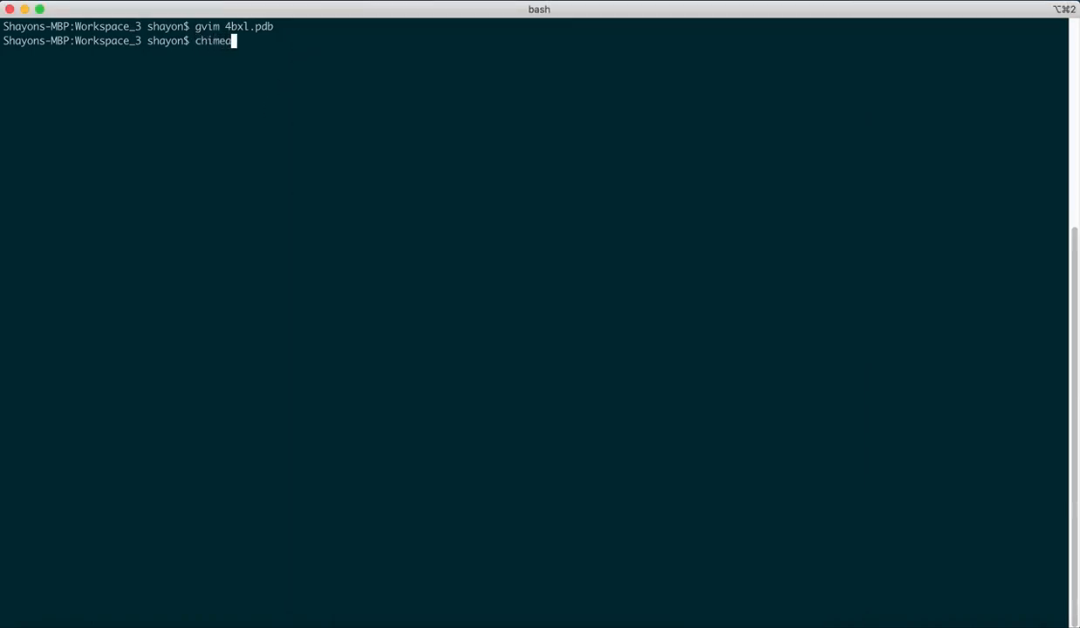
key(BackSpace)
text(ra 1)
key(BackSpace)
text(4)
key(Tab)
key(Return)
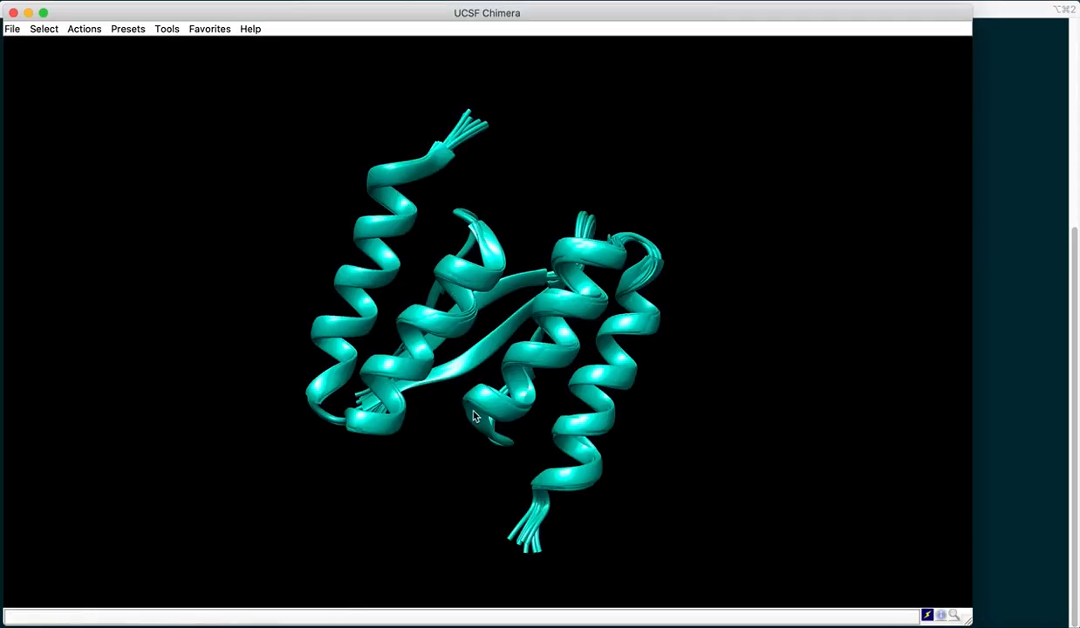
- Open the Model Panel and ungroup the NMR ensemble into its ten individual models
click(203, 32)
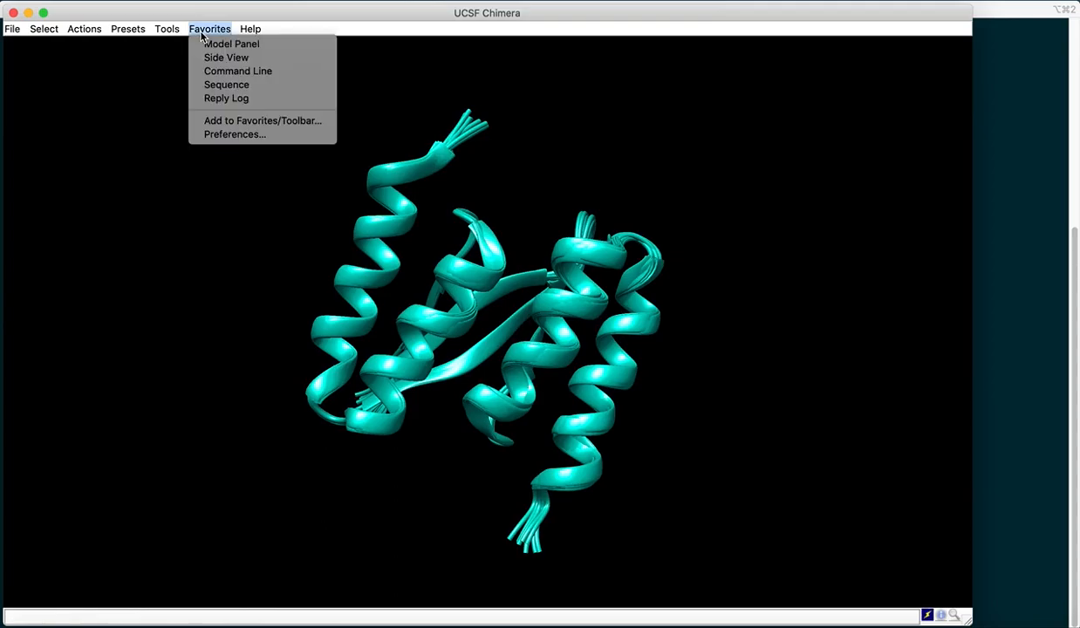
click(214, 46)
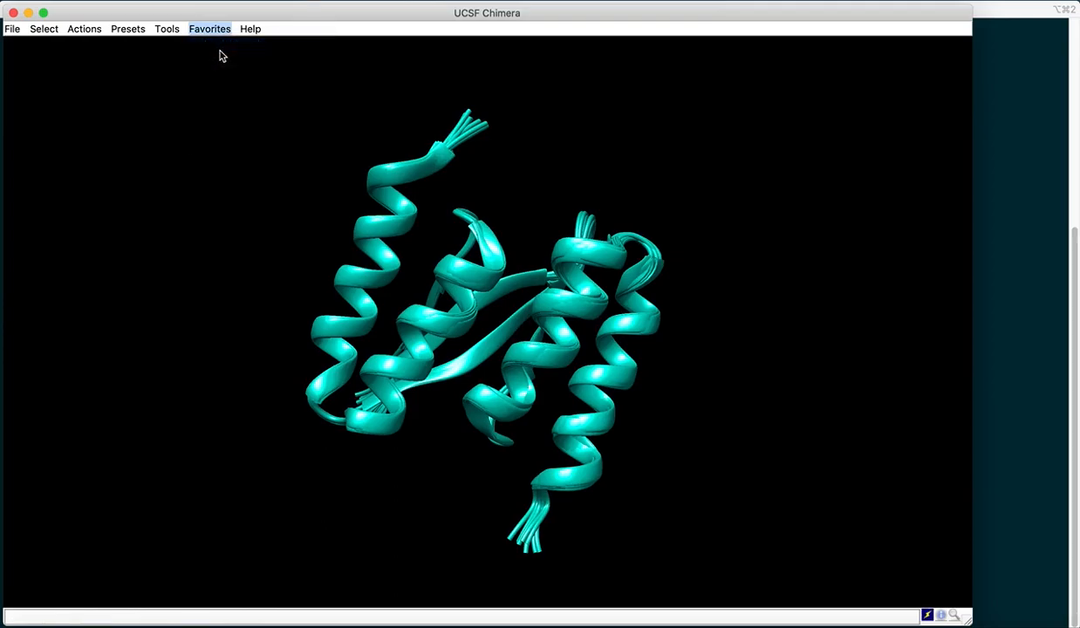
drag(817, 108, 732, 56)
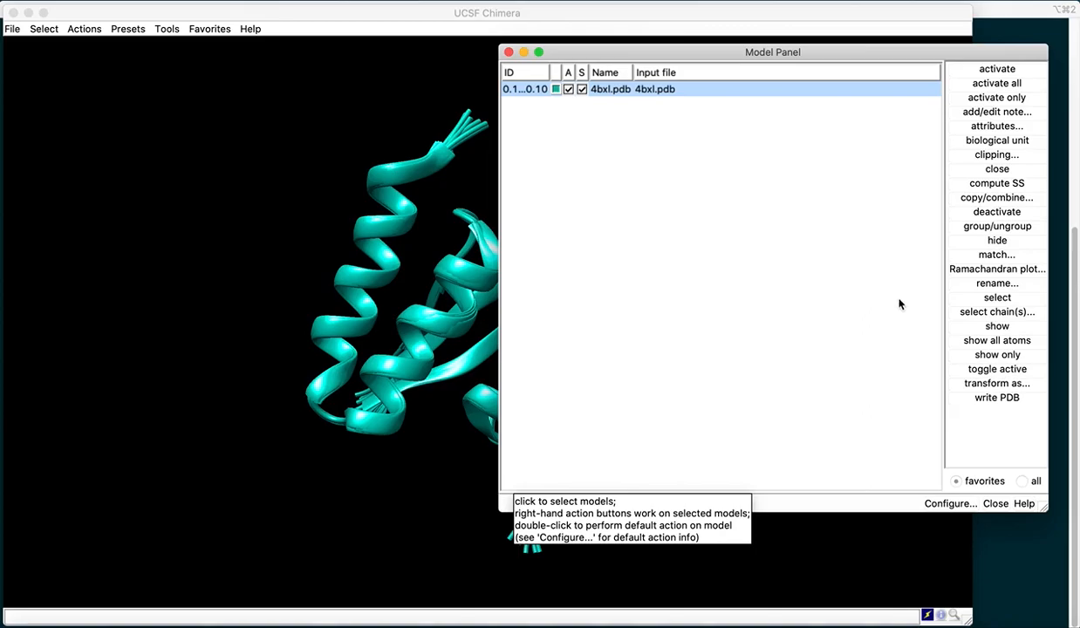
click(988, 229)
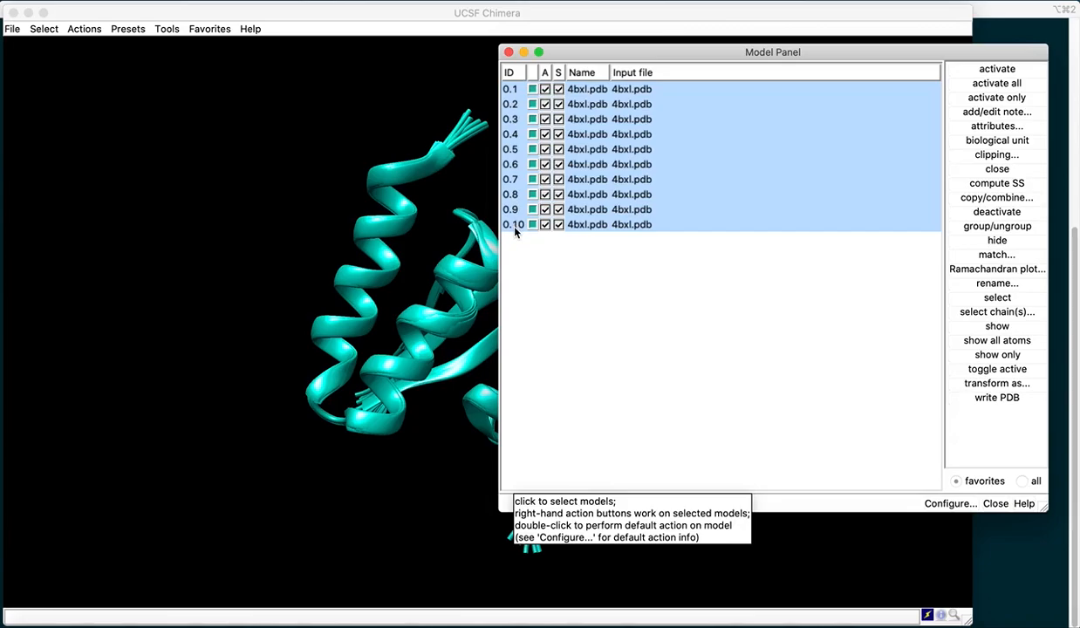
drag(695, 50, 774, 26)
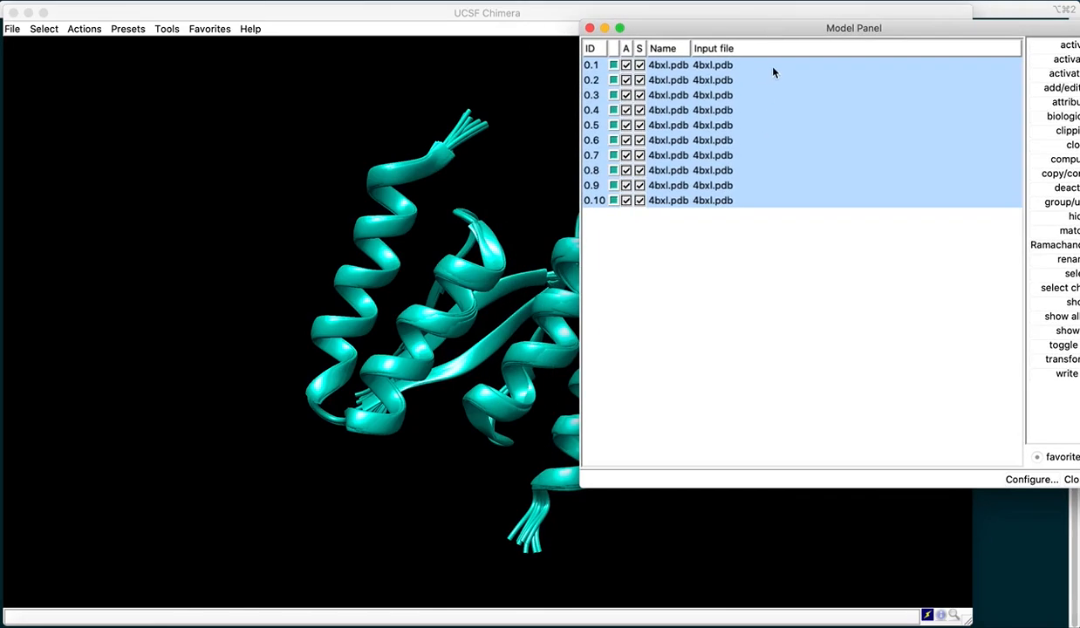
- Browse the listed models, pick model 0.5, and close the Model Panel
click(703, 66)
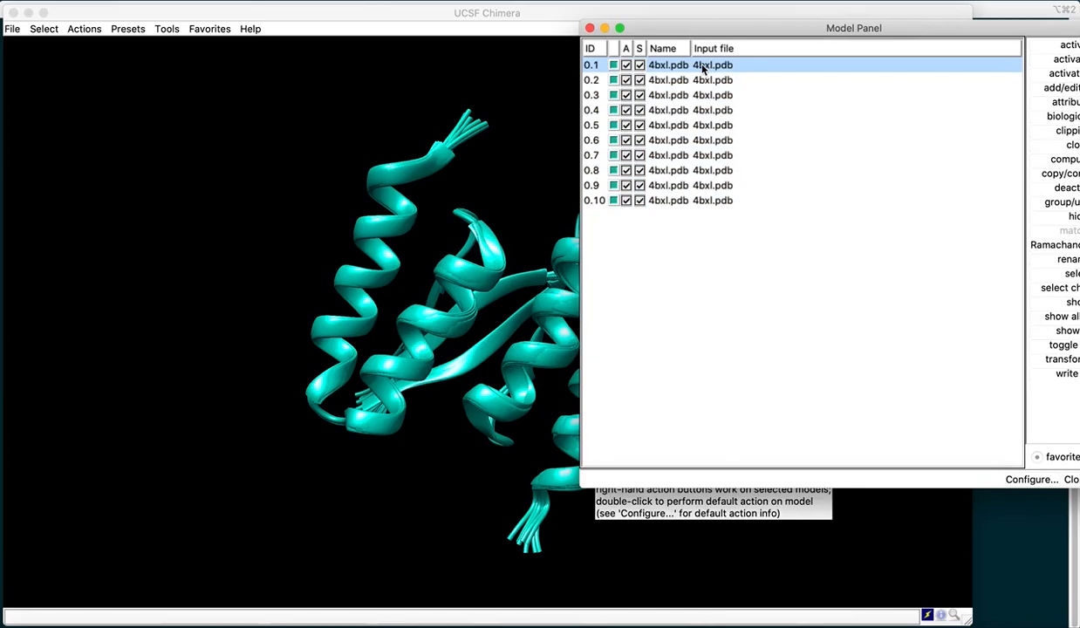
click(700, 81)
click(699, 96)
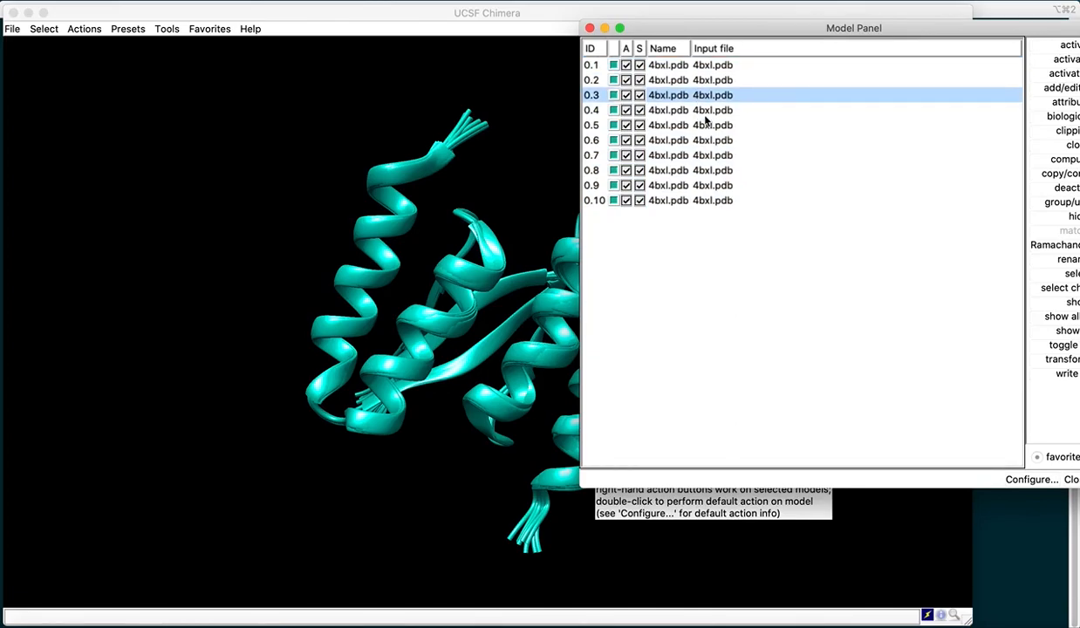
drag(706, 32, 635, 33)
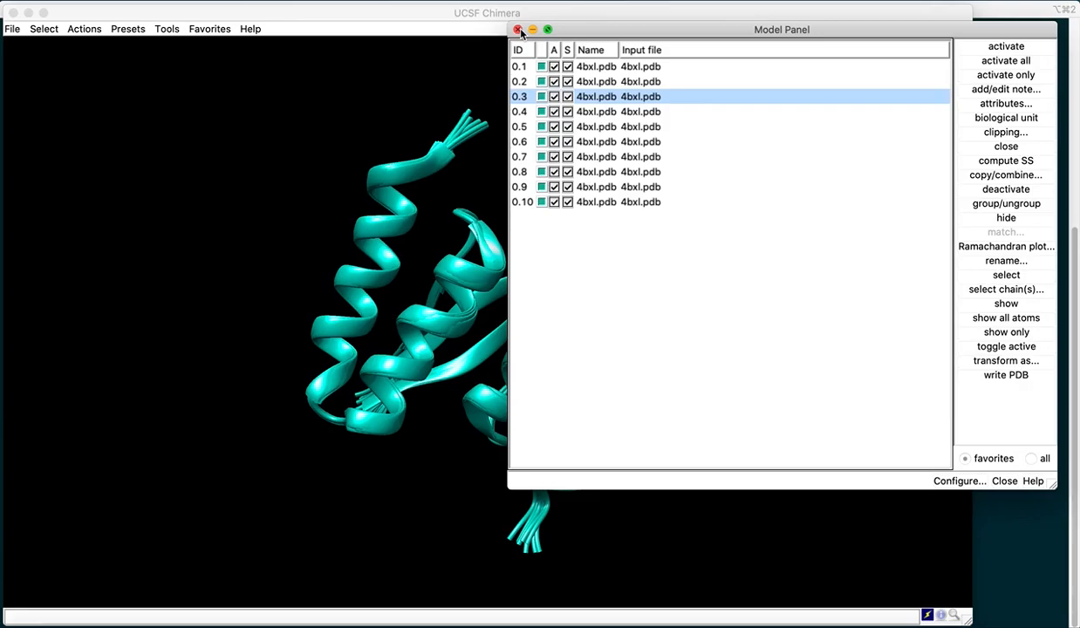
click(588, 128)
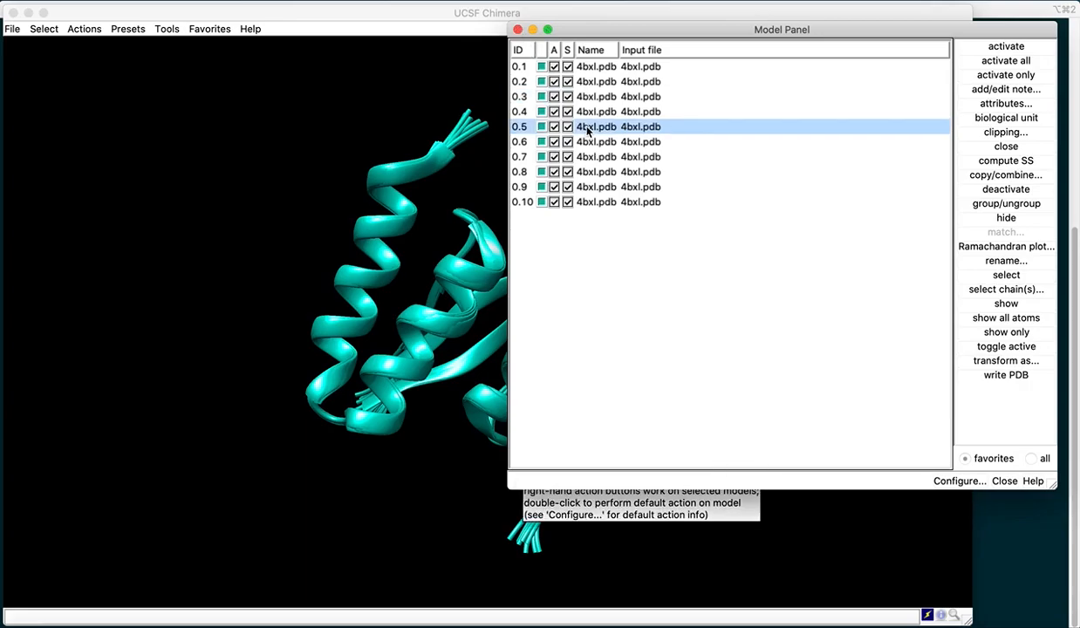
click(517, 31)
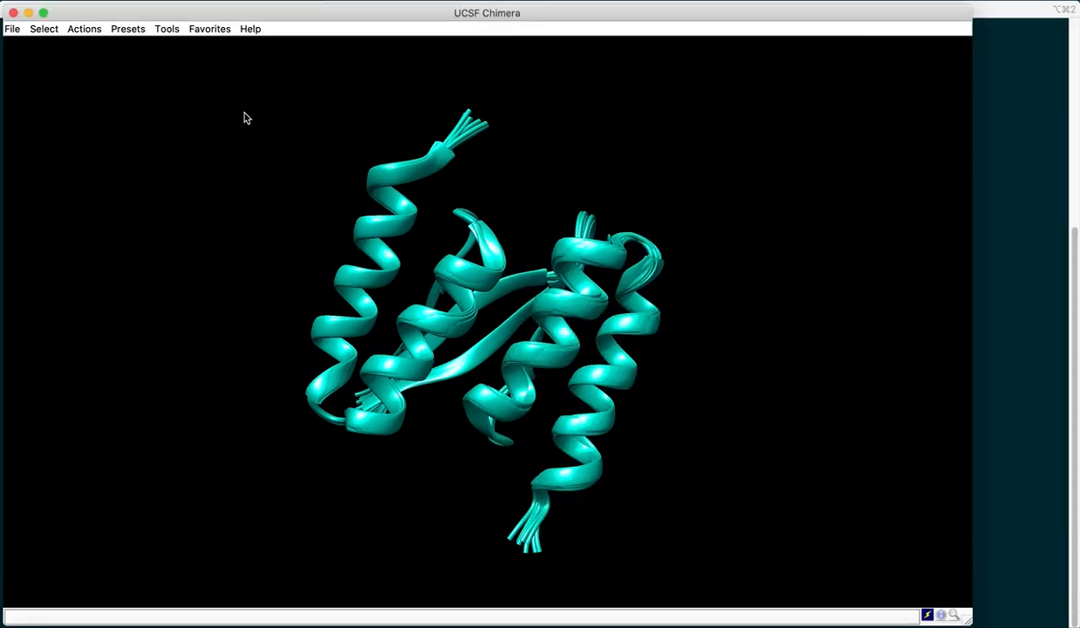
- Show the command line and run sel #0.5 to select the best representative model
click(213, 29)
click(232, 73)
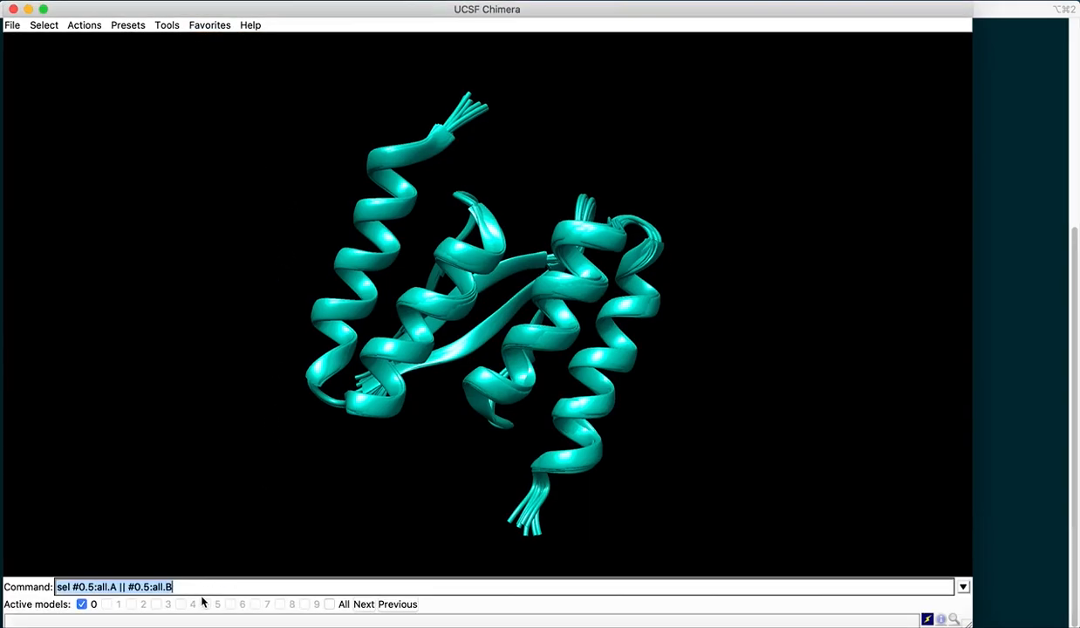
click(201, 587)
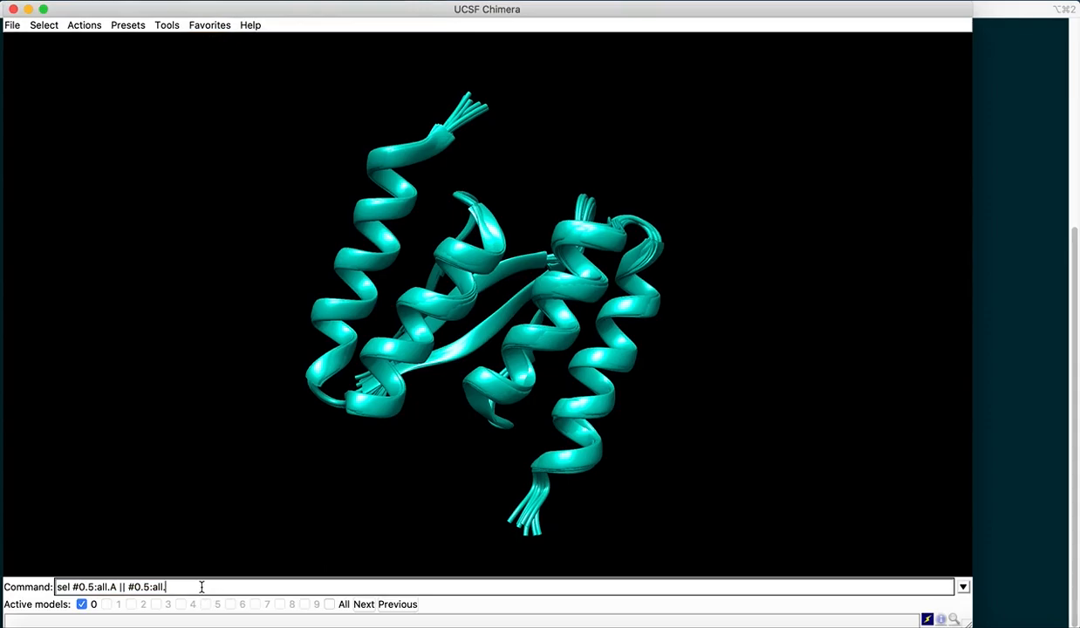
key(BackSpace)
key(BackSpace)
key(BackSpace)
key(BackSpace)
key(BackSpace)
key(BackSpace)
key(BackSpace)
key(BackSpace)
key(BackSpace)
key(BackSpace)
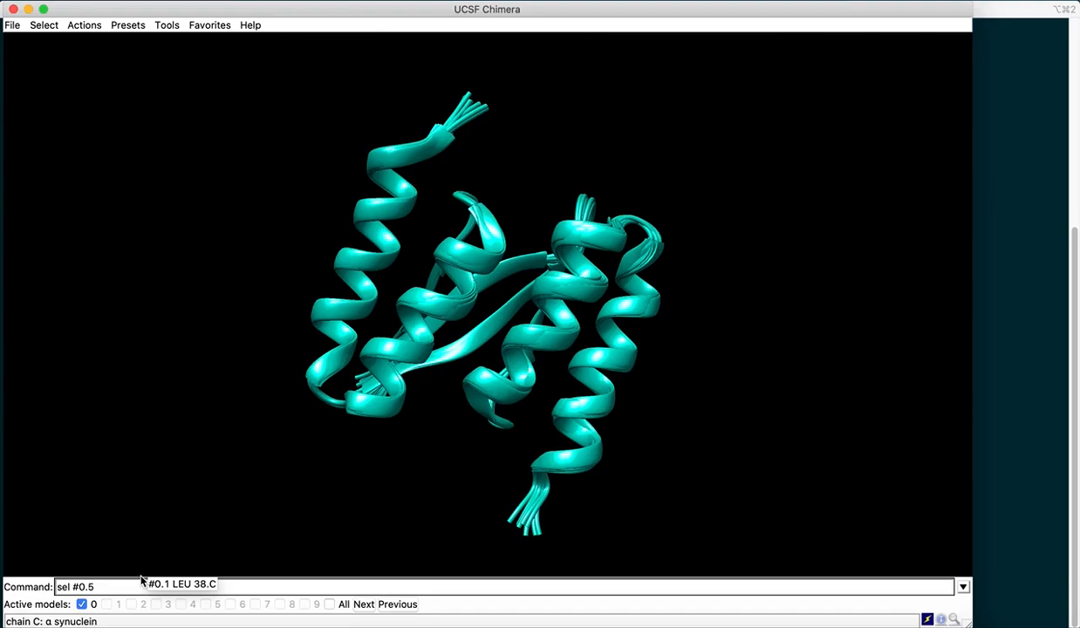
key(Return)
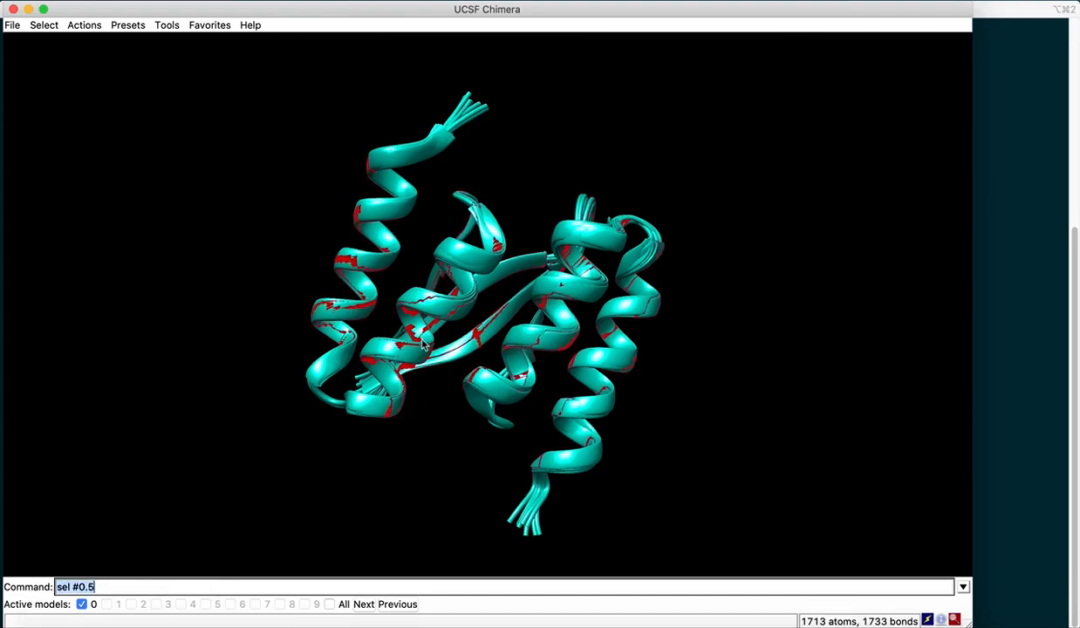
- Invert the selection across all models so every conformer except model 0.5 is selected
drag(499, 494, 533, 457)
drag(443, 436, 441, 460)
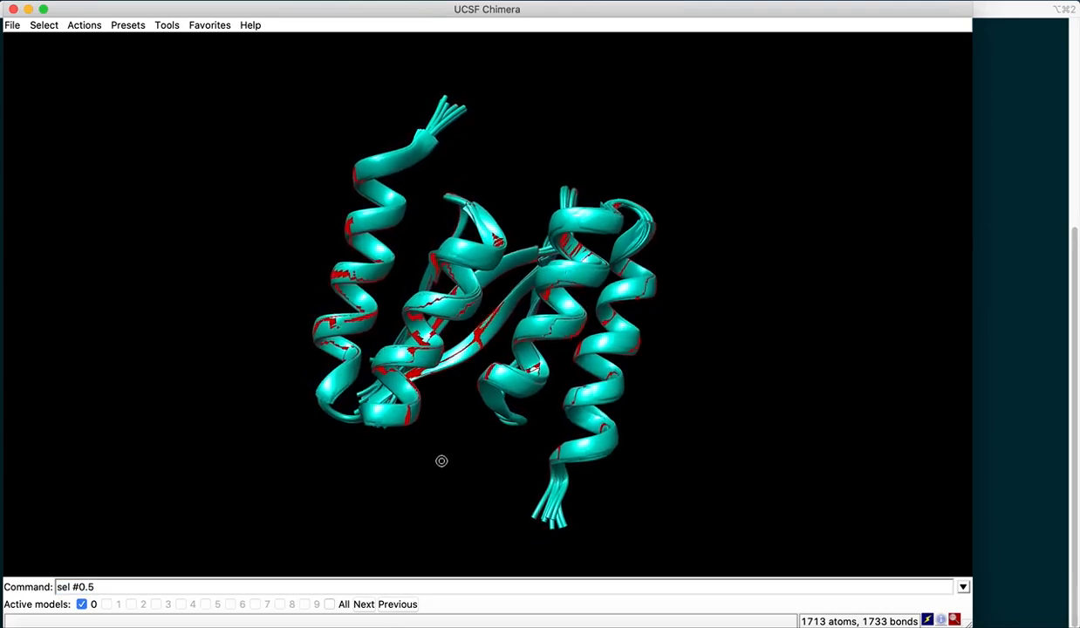
click(44, 25)
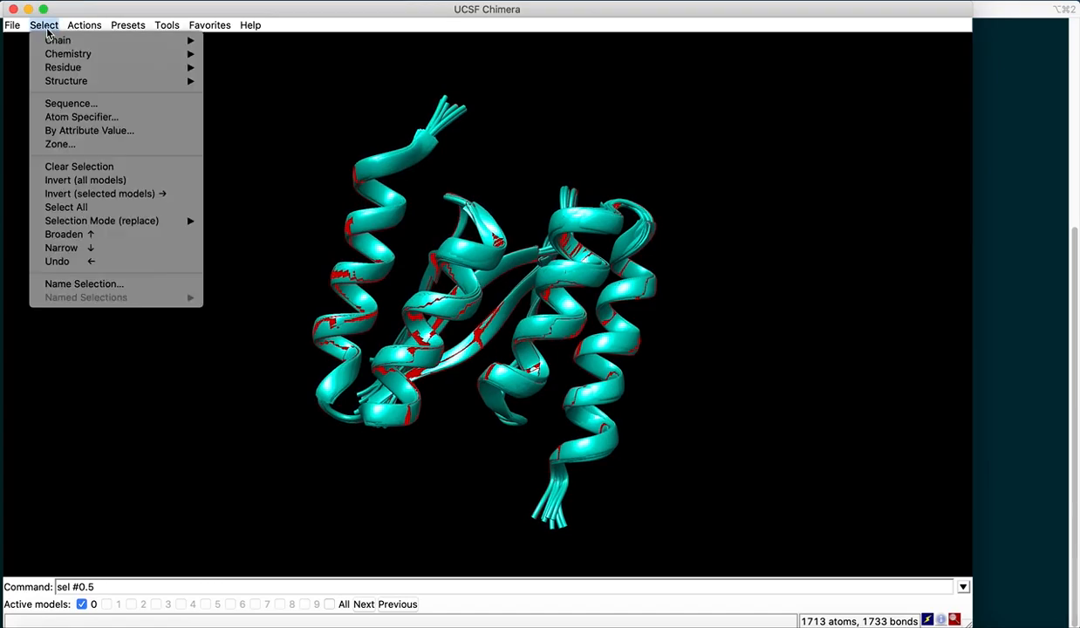
click(115, 183)
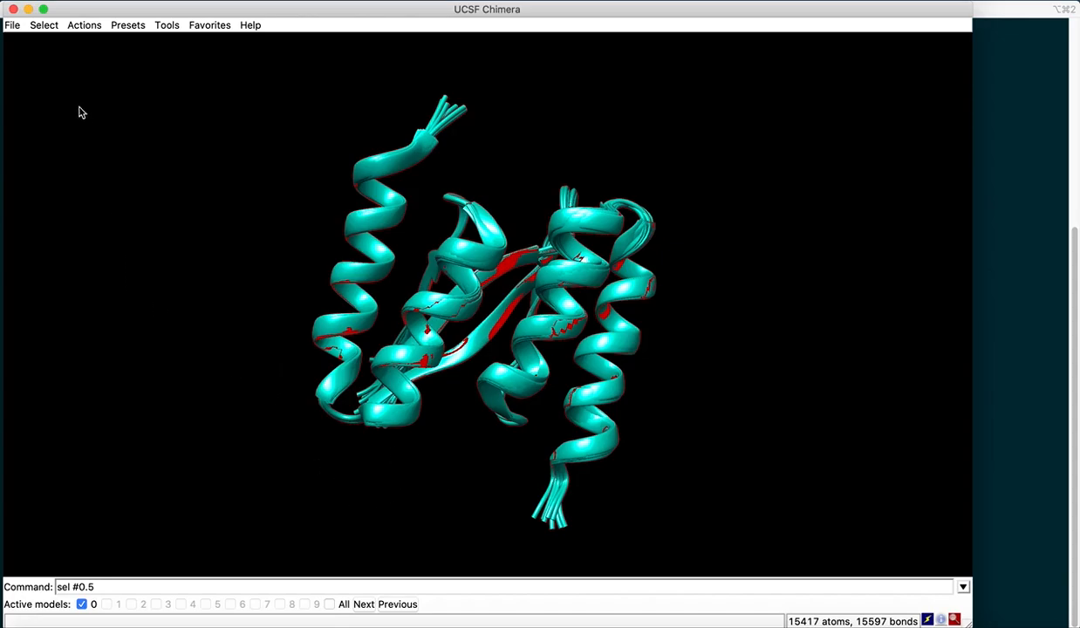
- Delete all the selected conformers, keeping only model 0.5
click(83, 25)
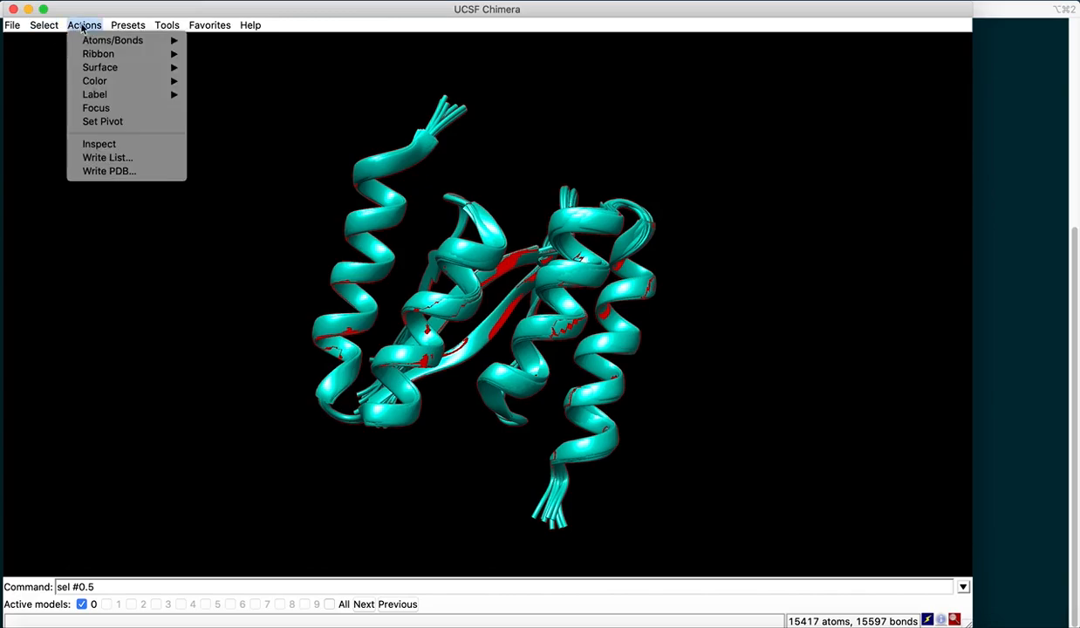
mouse_move(97, 41)
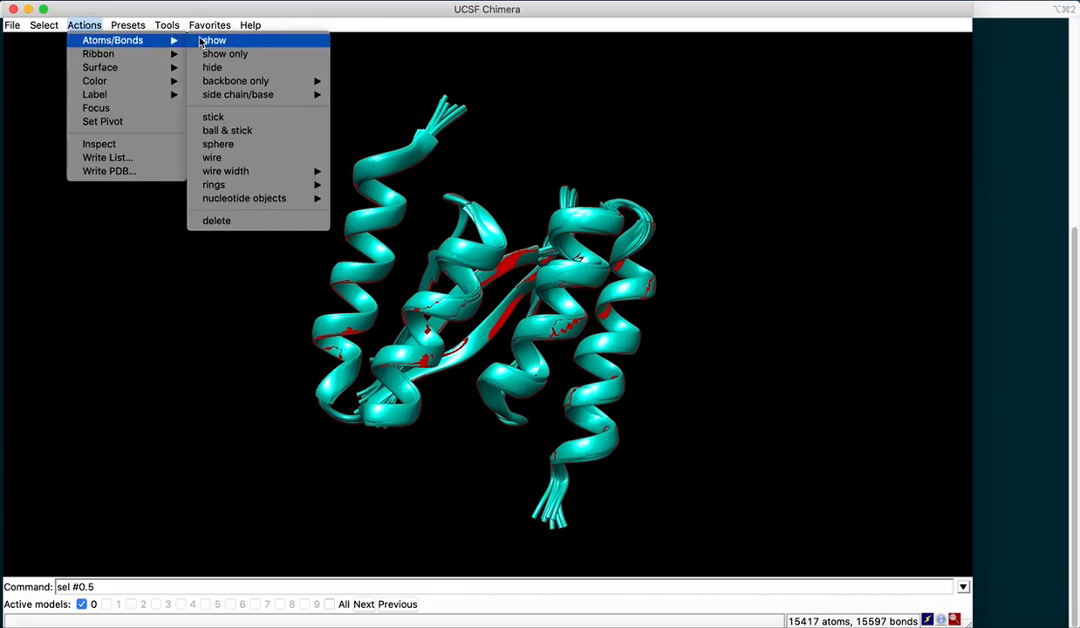
click(257, 224)
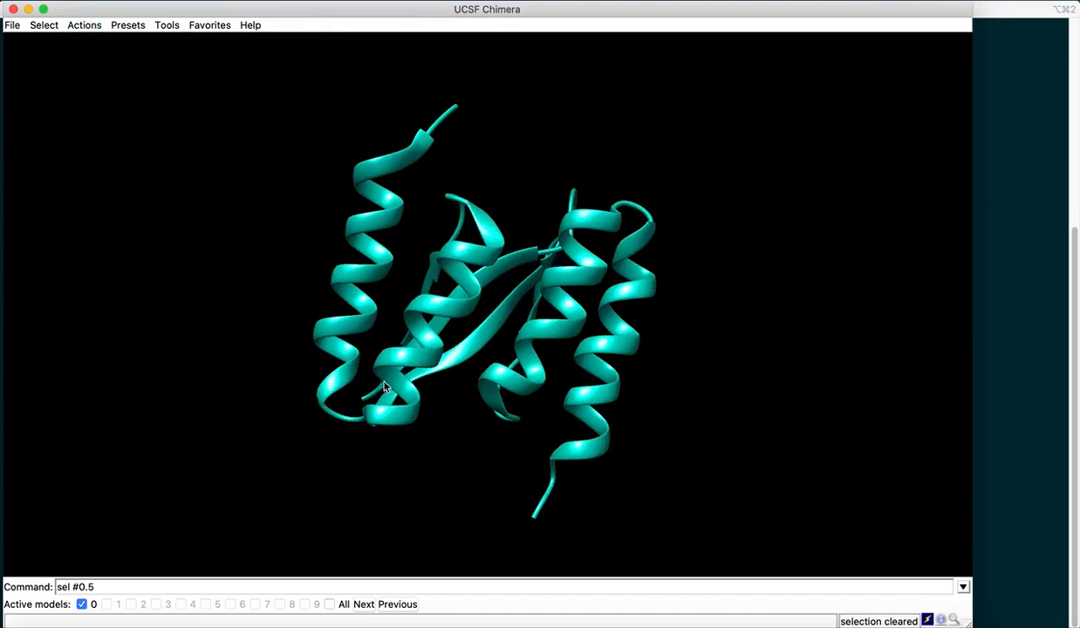
mouse_move(513, 506)
mouse_down()
mouse_move(501, 464)
mouse_move(514, 491)
mouse_up()
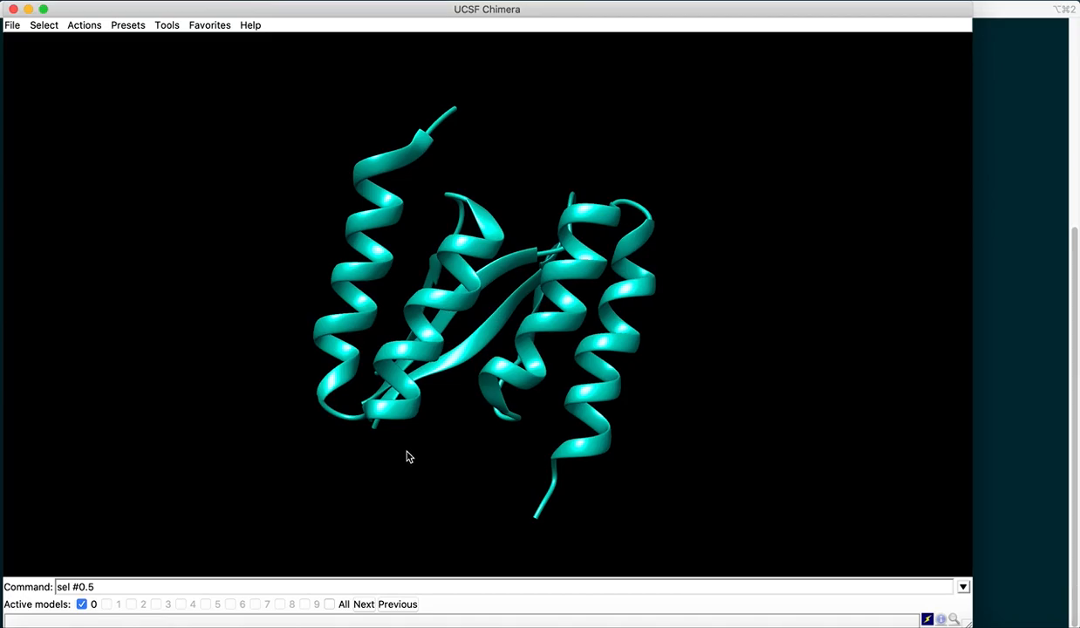
- Select chains A and B of model 0.5 with the command sel #0.5:all.A || #0.5:all.B
mouse_move(404, 417)
mouse_move(467, 362)
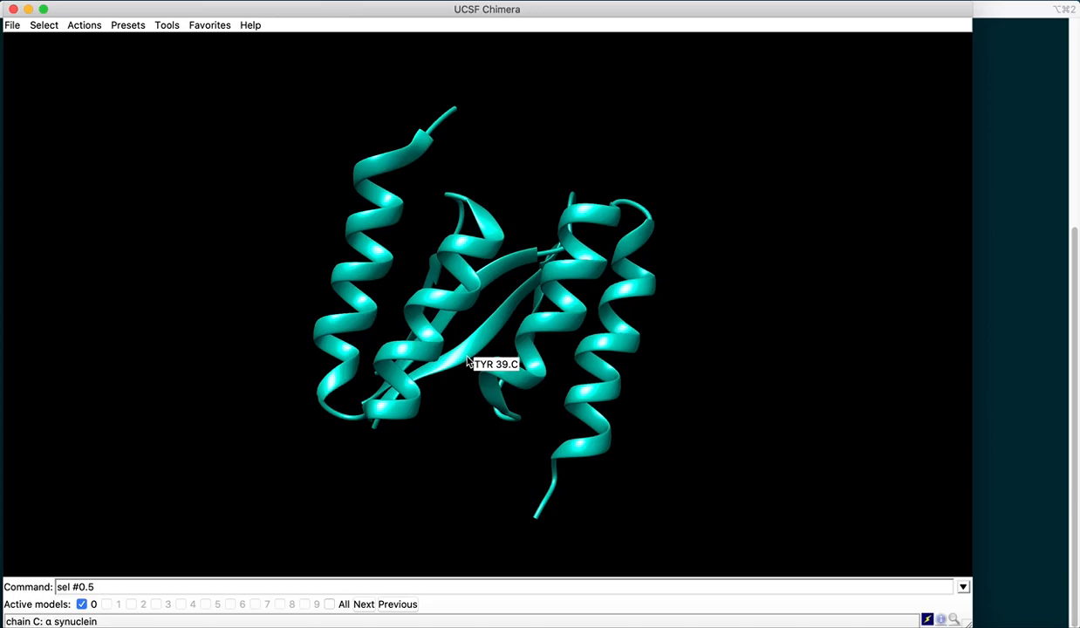
click(104, 585)
drag(144, 526, 156, 534)
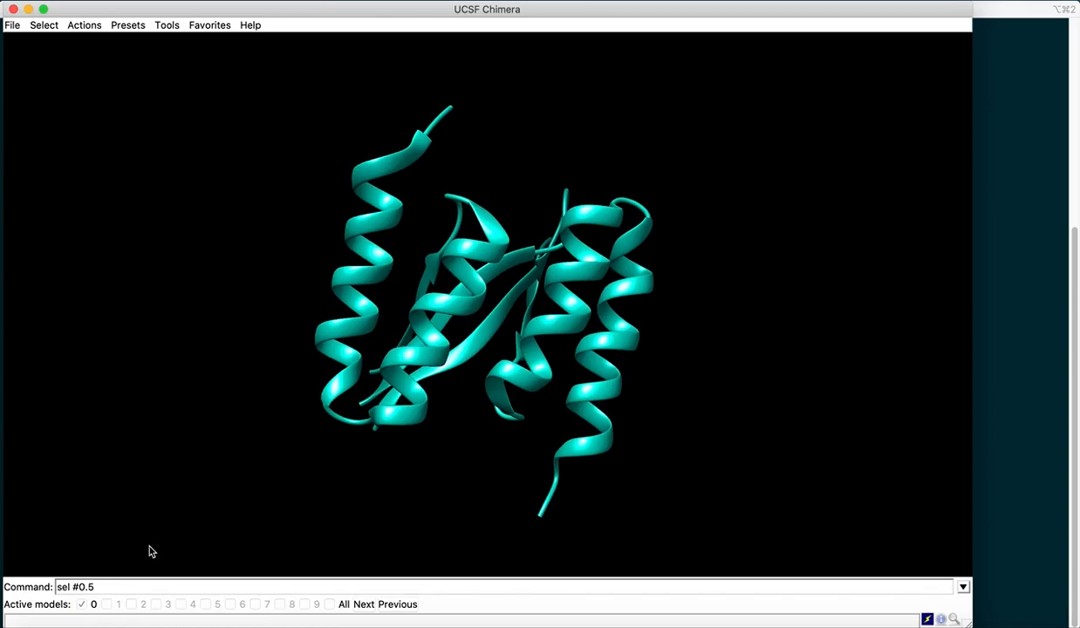
click(97, 586)
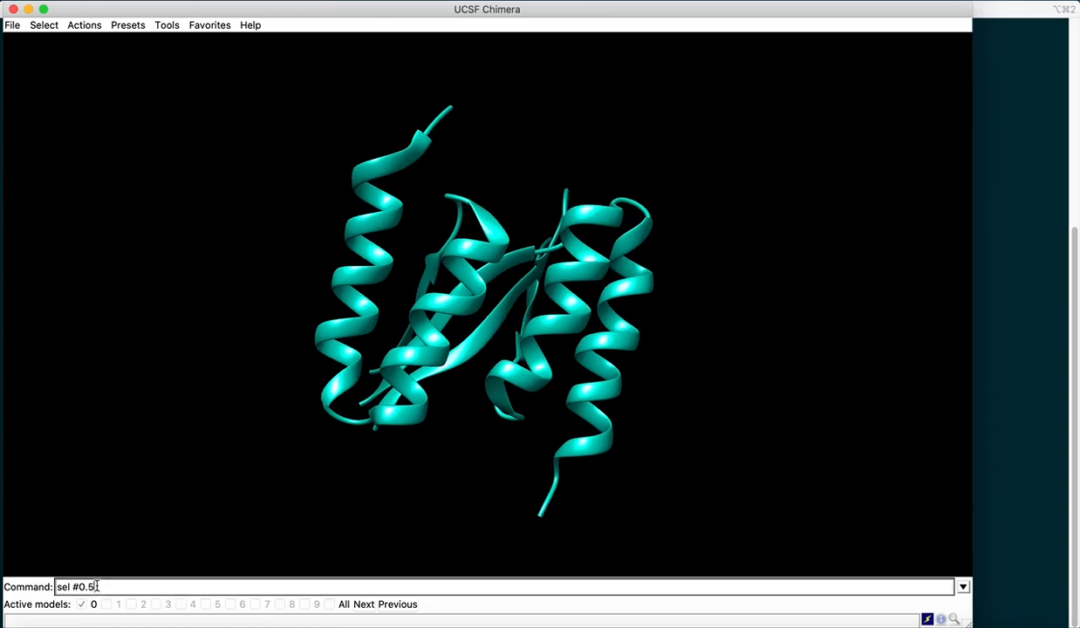
text(all.A || #0.5:all.B)
key(Return)
mouse_move(419, 458)
mouse_down()
mouse_move(431, 444)
mouse_move(431, 474)
mouse_up()
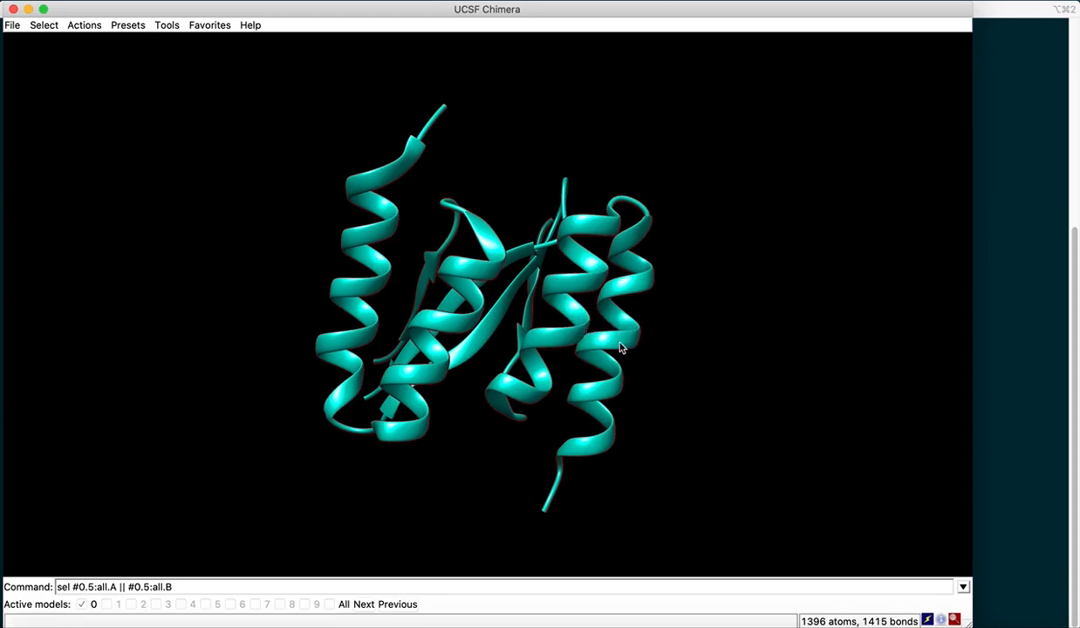
drag(479, 471, 450, 353)
mouse_move(451, 359)
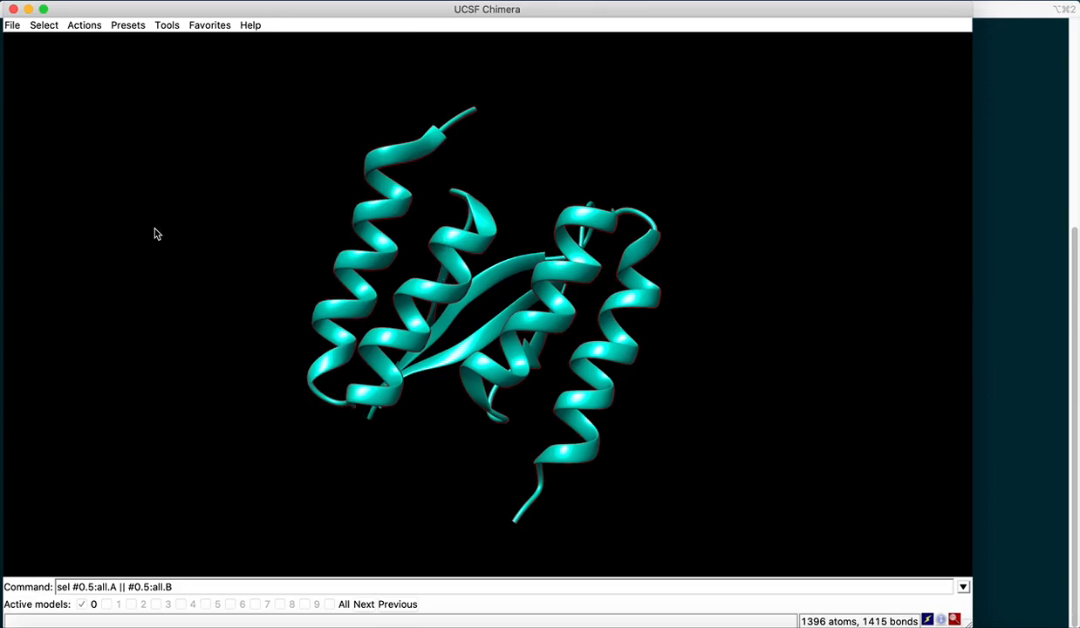
- Delete the selected chains A and B, leaving only the alpha-synuclein hairpin chain
click(92, 28)
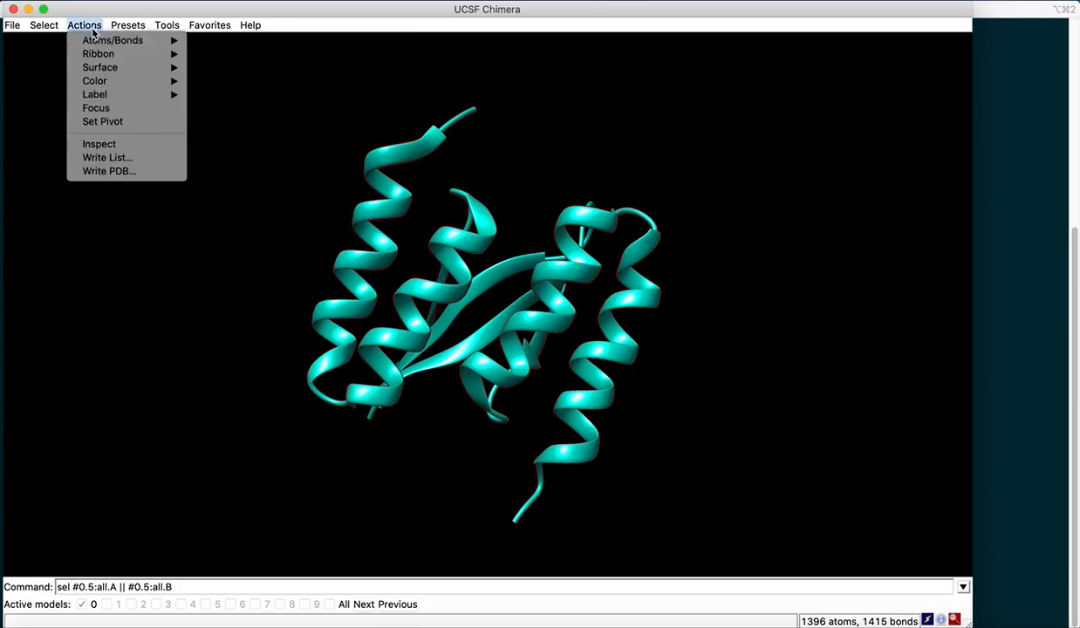
mouse_move(101, 43)
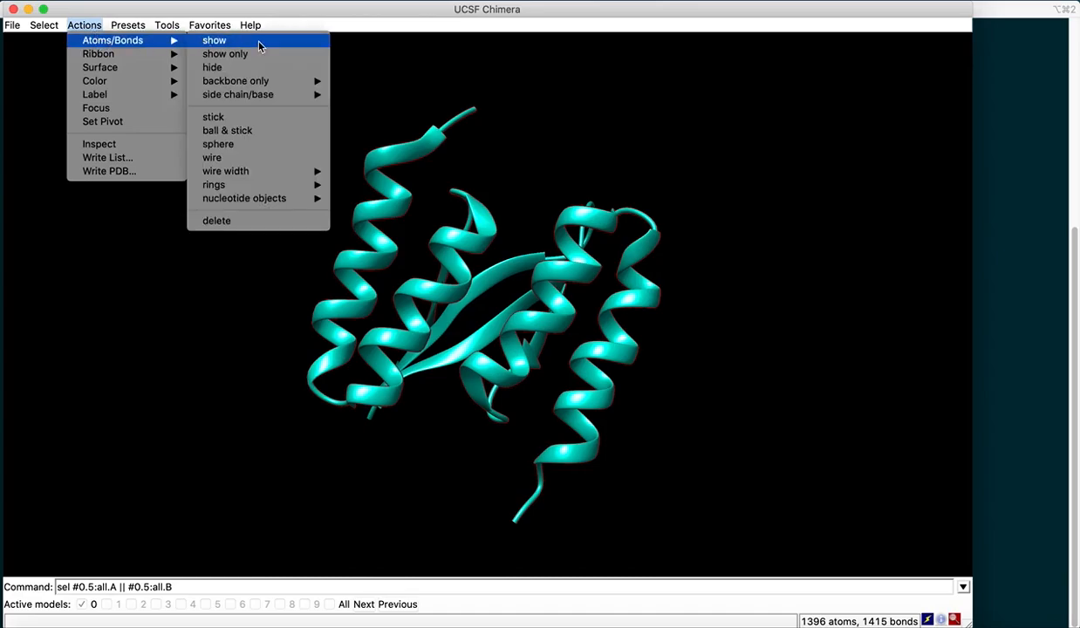
click(220, 222)
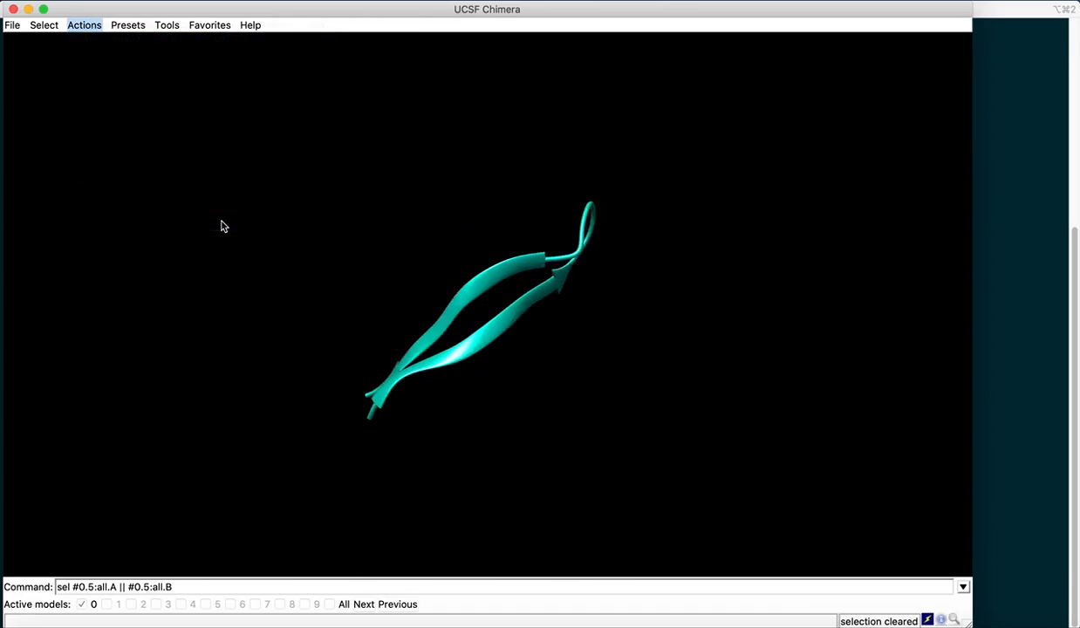
drag(609, 411, 542, 340)
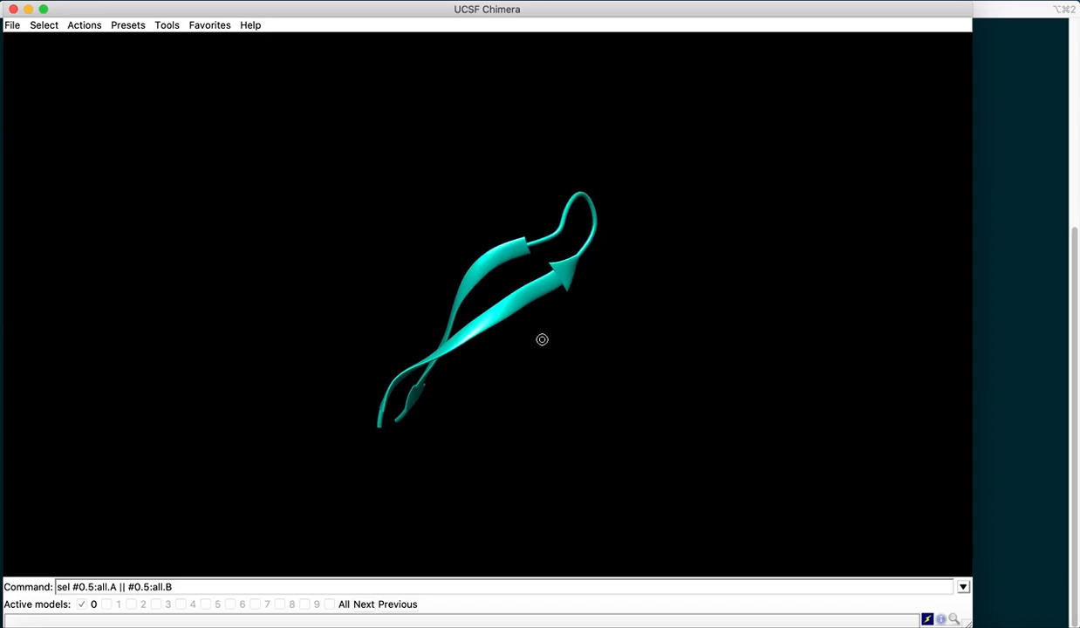
drag(541, 339, 417, 474)
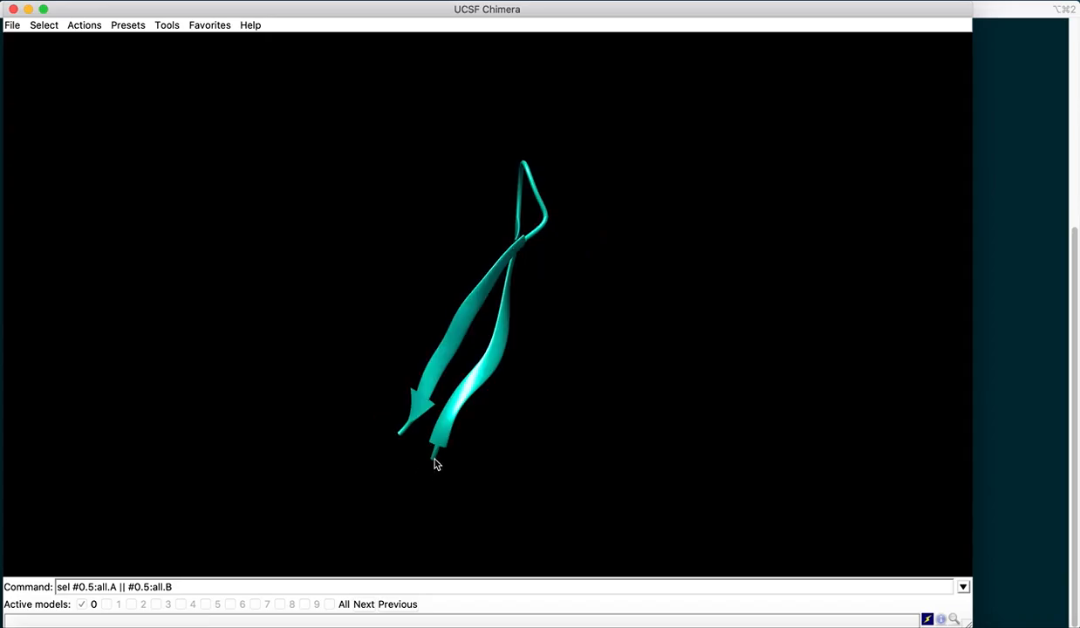
mouse_move(436, 464)
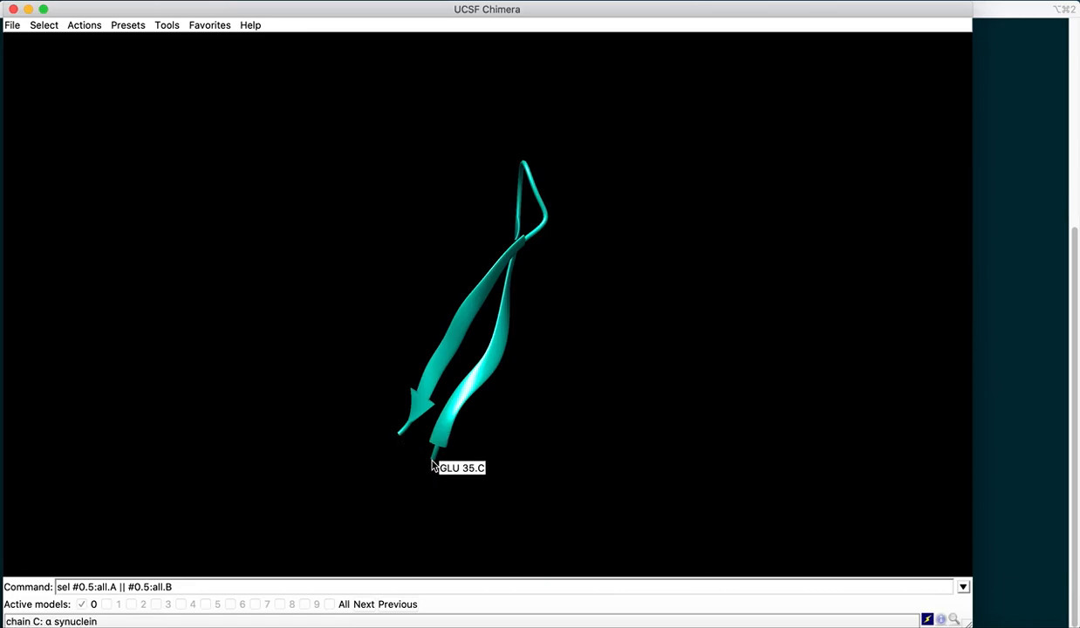
mouse_move(400, 438)
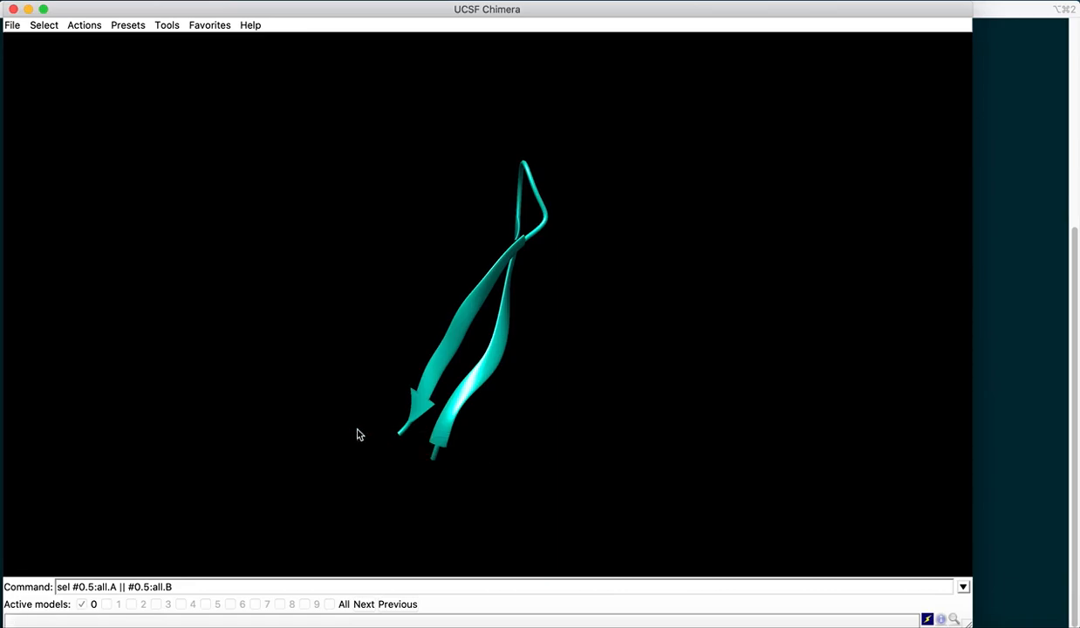
- Save model 0.5 as a PDB file named as_hairpin.pdb in the Workspace_3 folder
click(11, 25)
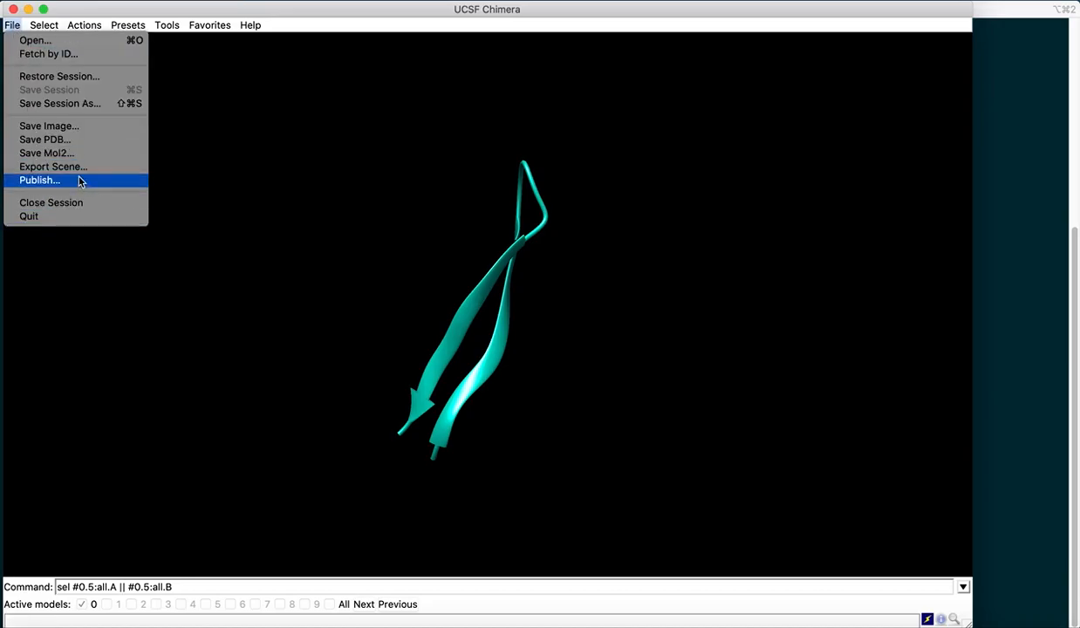
click(75, 137)
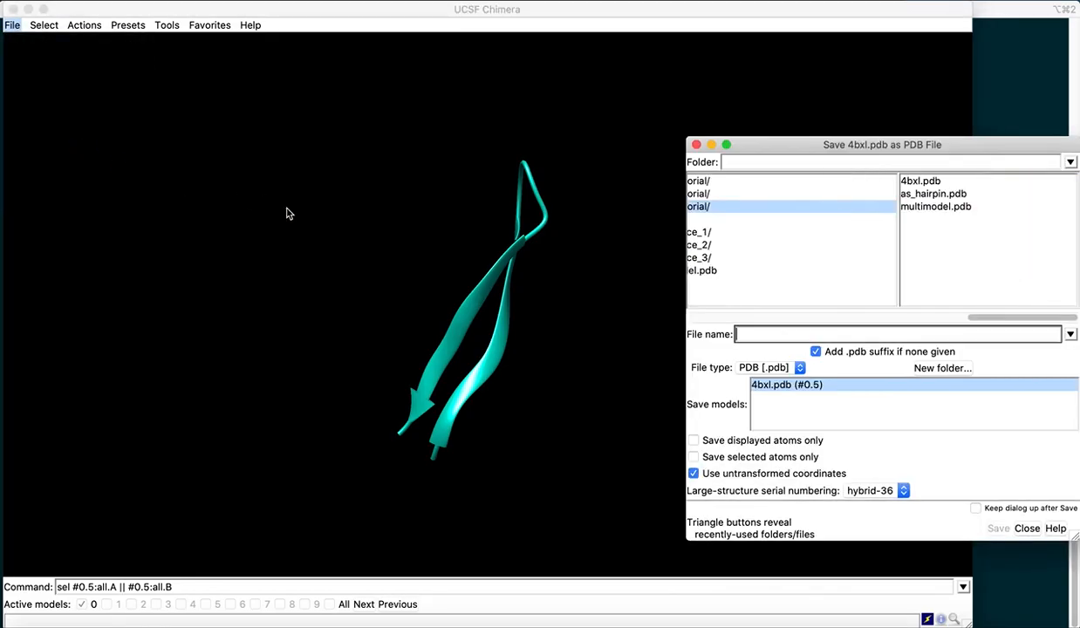
drag(810, 150, 469, 103)
drag(630, 272, 546, 273)
click(620, 213)
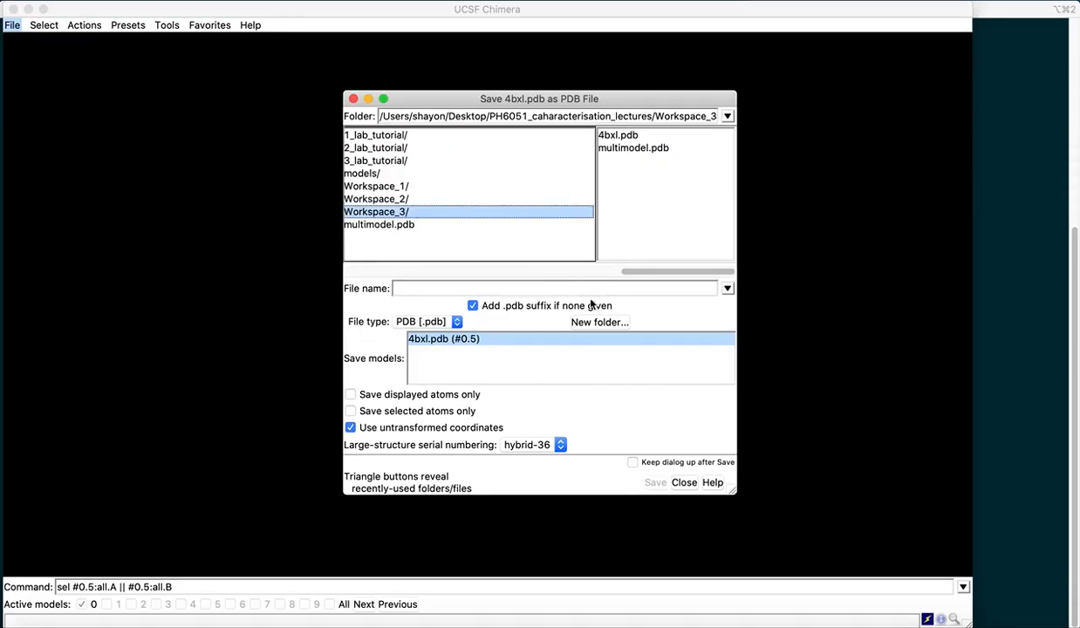
click(443, 286)
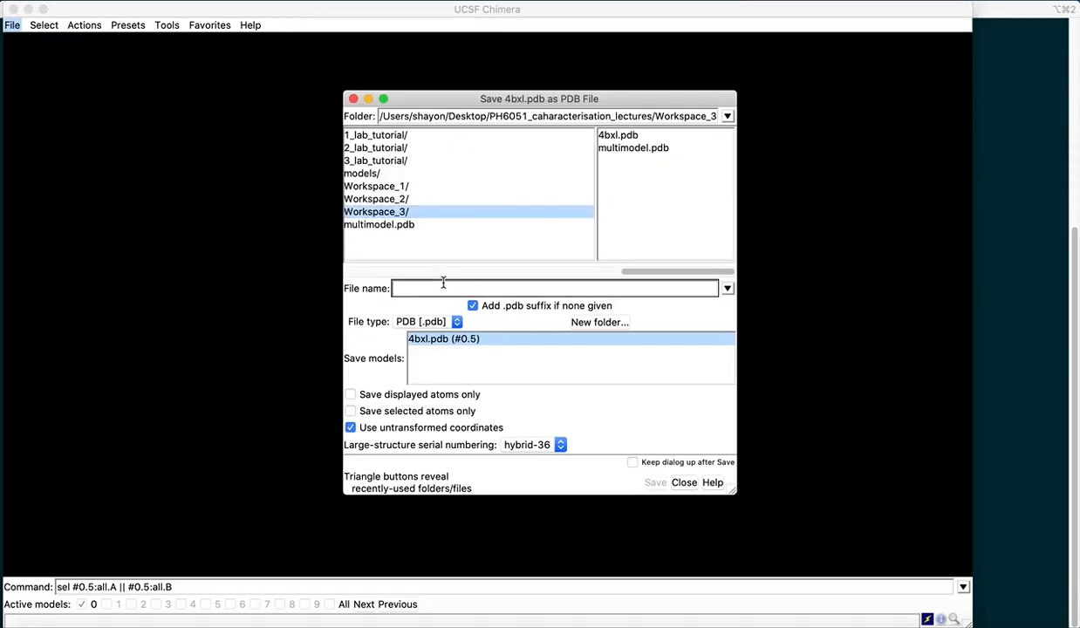
text(as_hairpin.pdb)
click(655, 484)
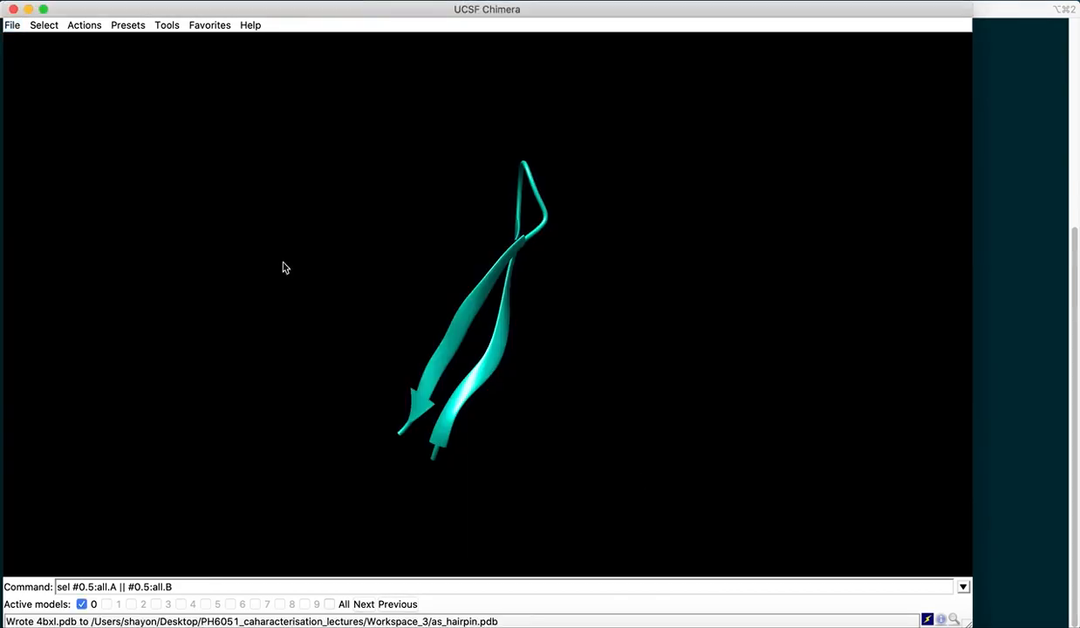
- Switch to the browser and open the SHIFTX2 server tab, scrolling to its input form
click(13, 9)
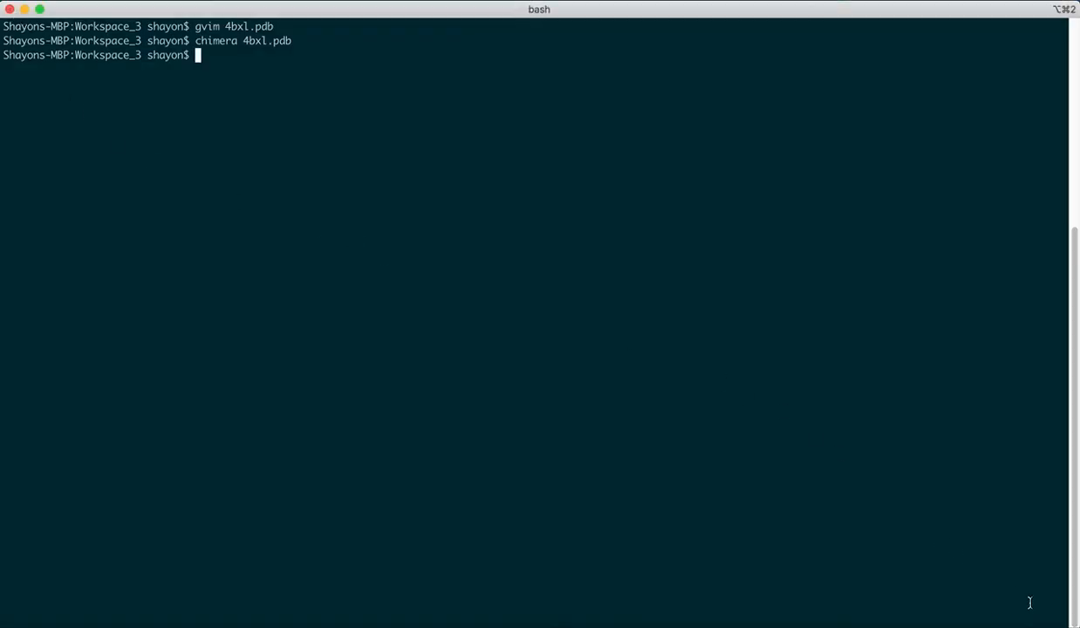
mouse_move(986, 621)
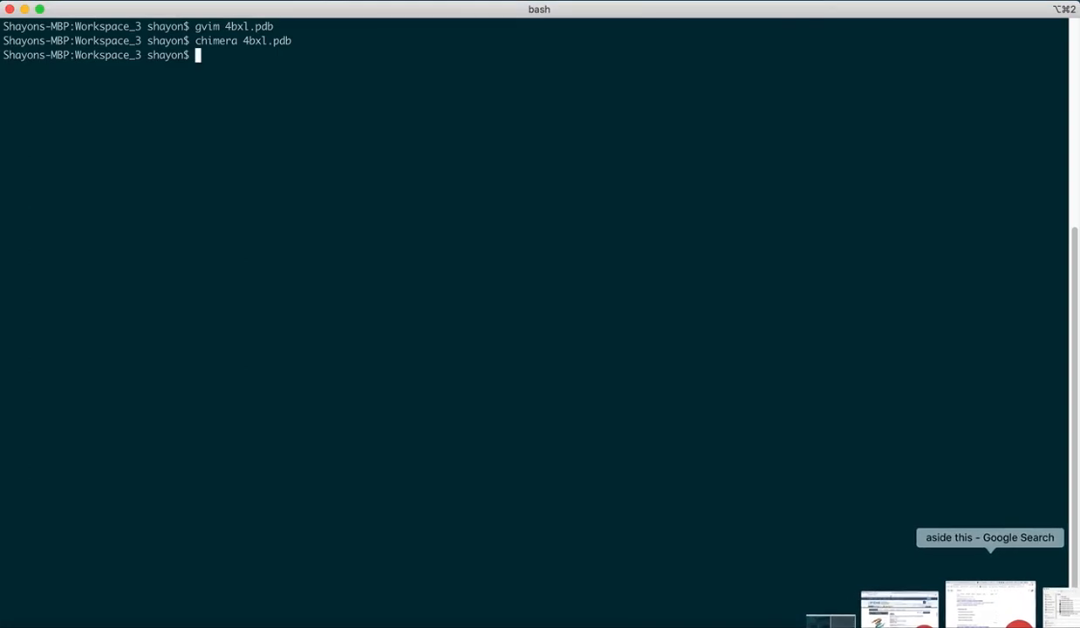
click(986, 621)
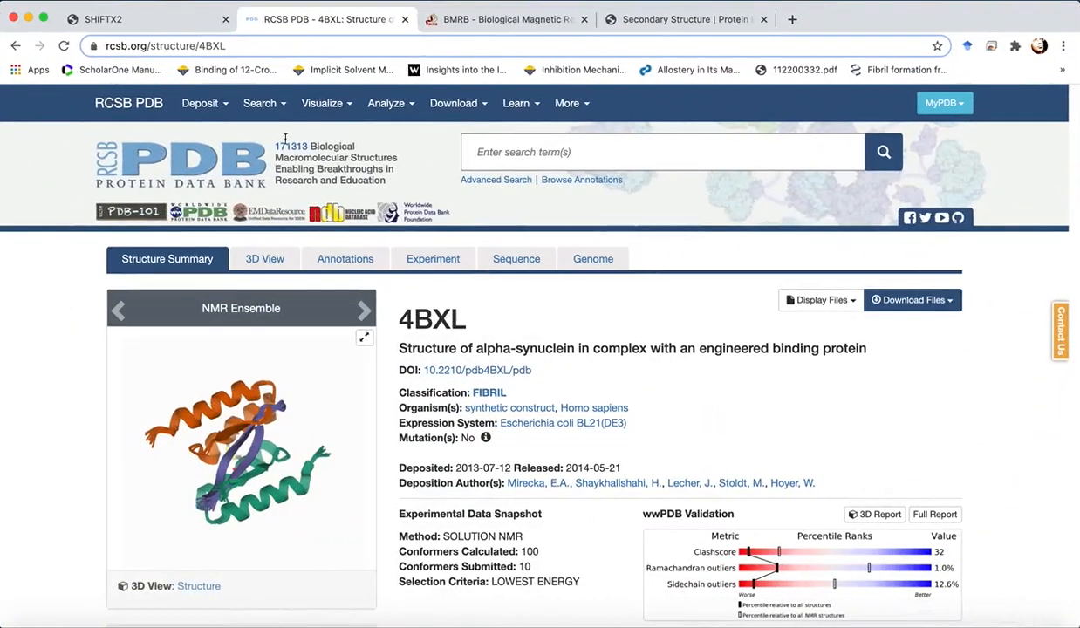
click(91, 18)
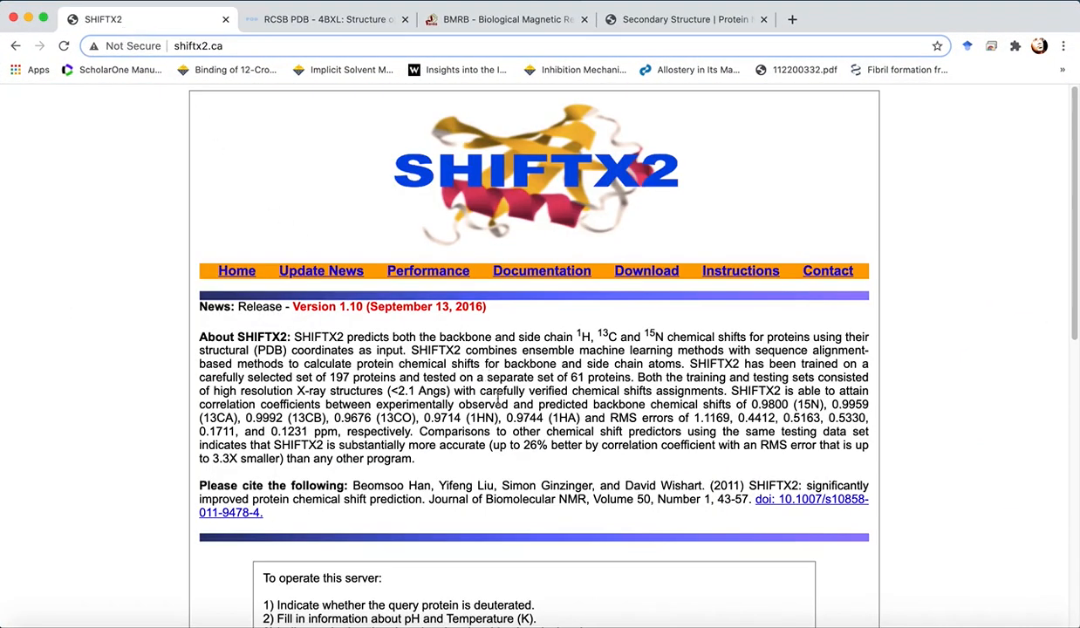
scroll(626, 355, down, 5)
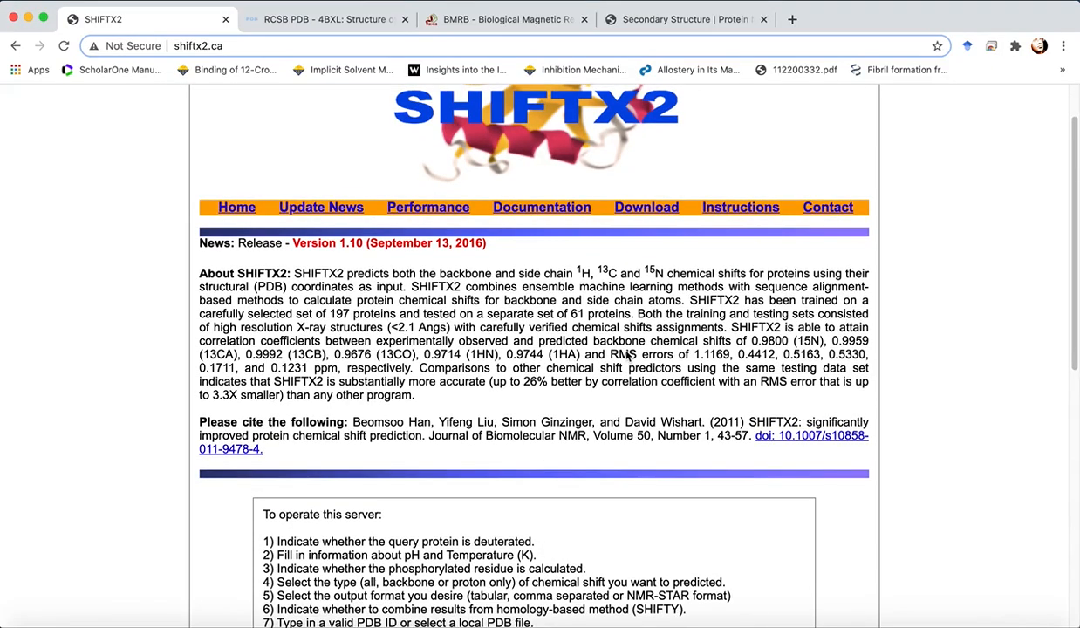
scroll(627, 355, down, 5)
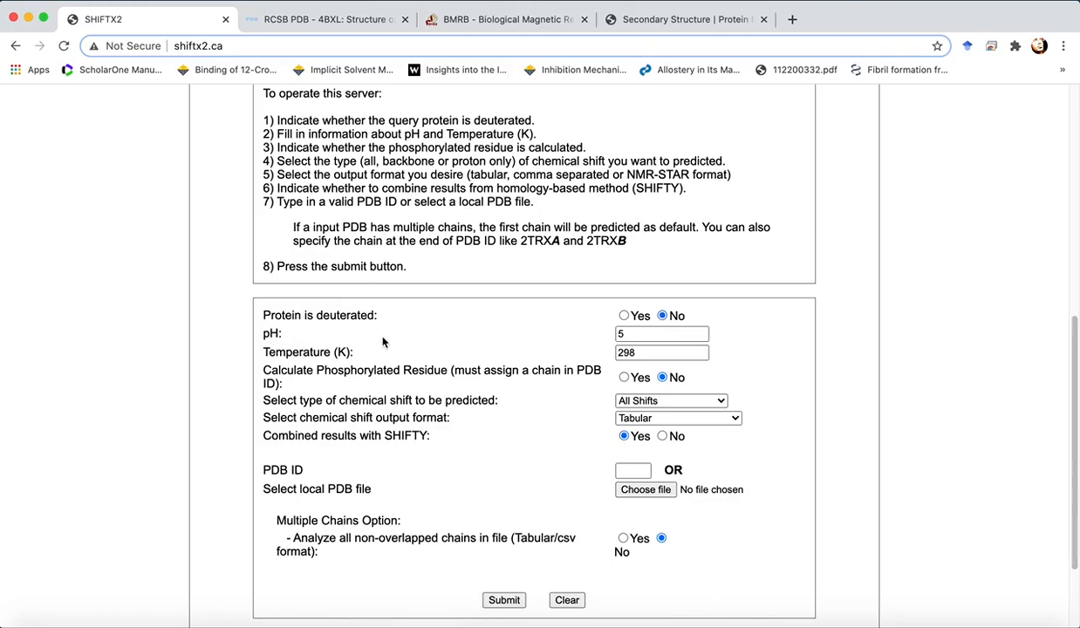
- Fill the SHIFTX2 form with pH 7, Backbone Shifts Only, and Tabular output format
click(630, 337)
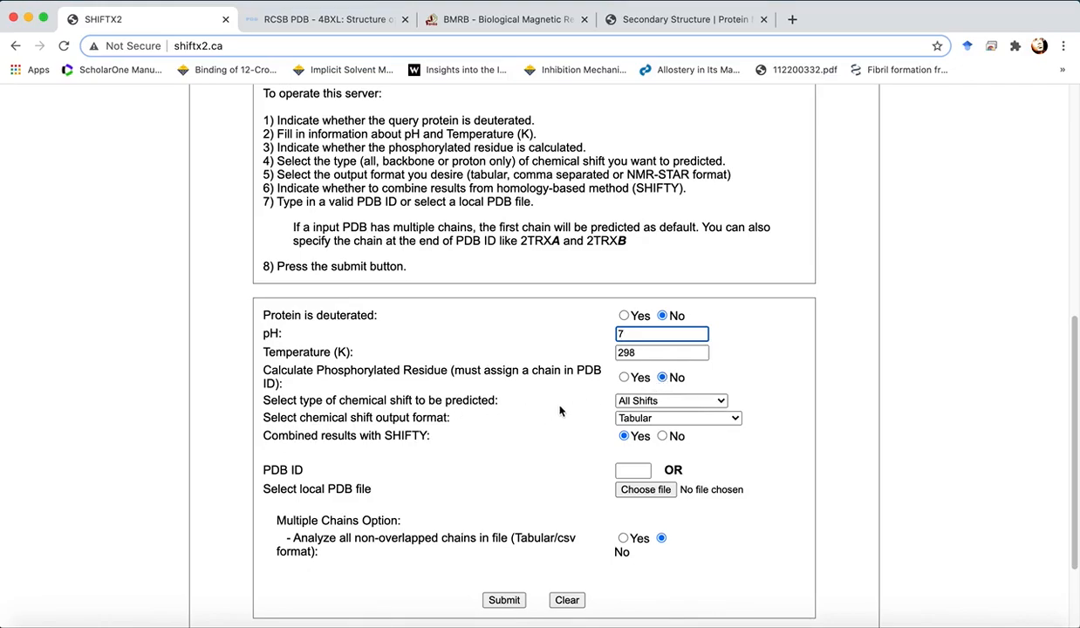
click(629, 403)
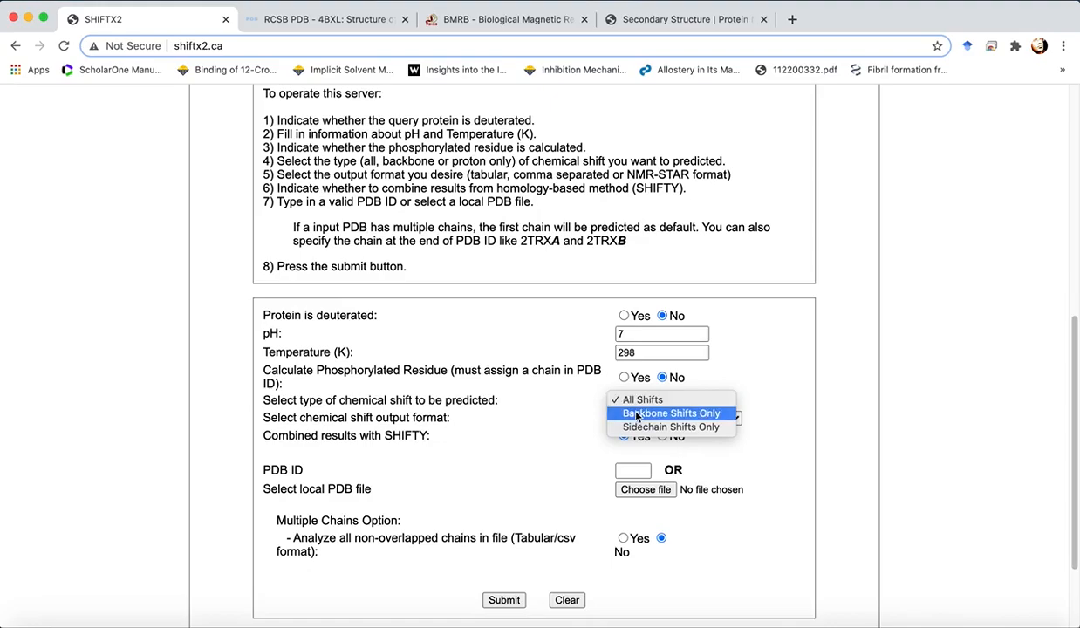
click(636, 413)
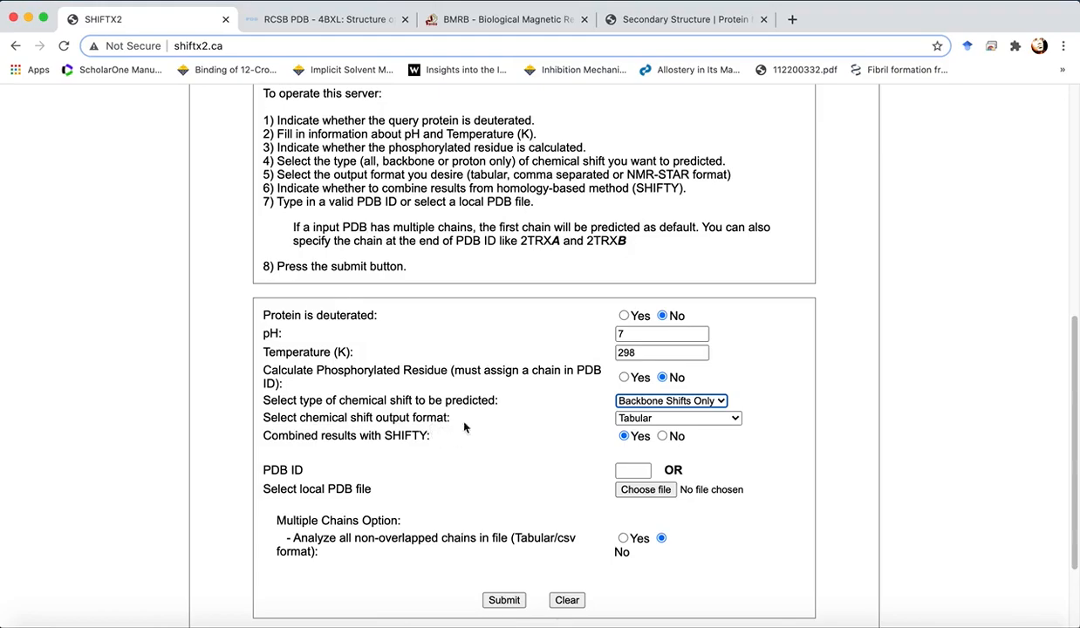
click(641, 421)
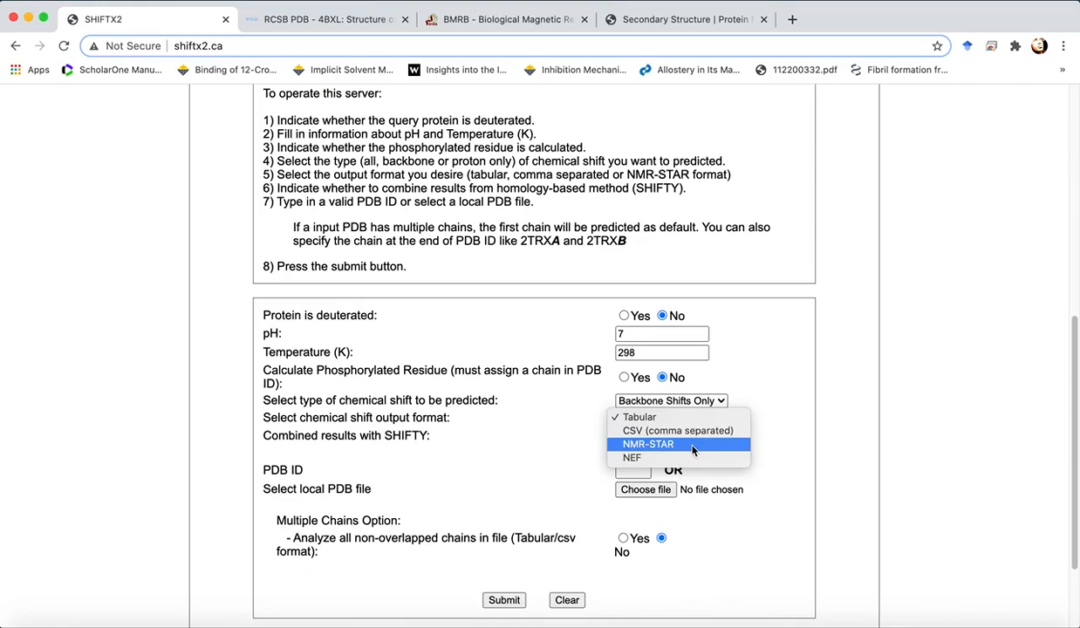
click(656, 422)
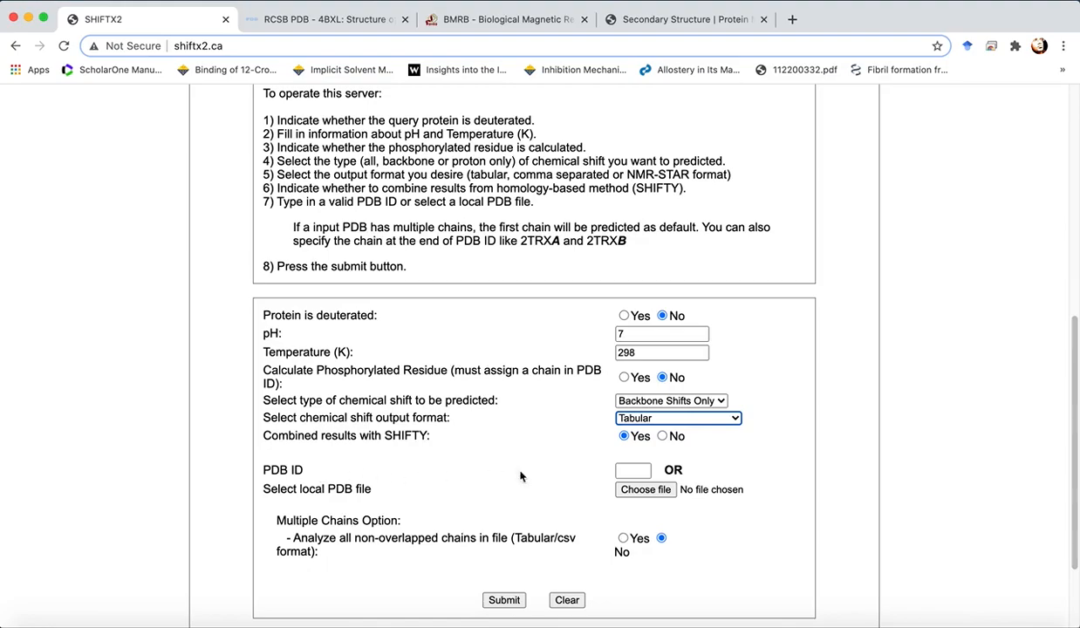
- Upload as_hairpin.pdb from the Workspace_3 folder as the local PDB file and submit the SHIFTX2 prediction
click(637, 471)
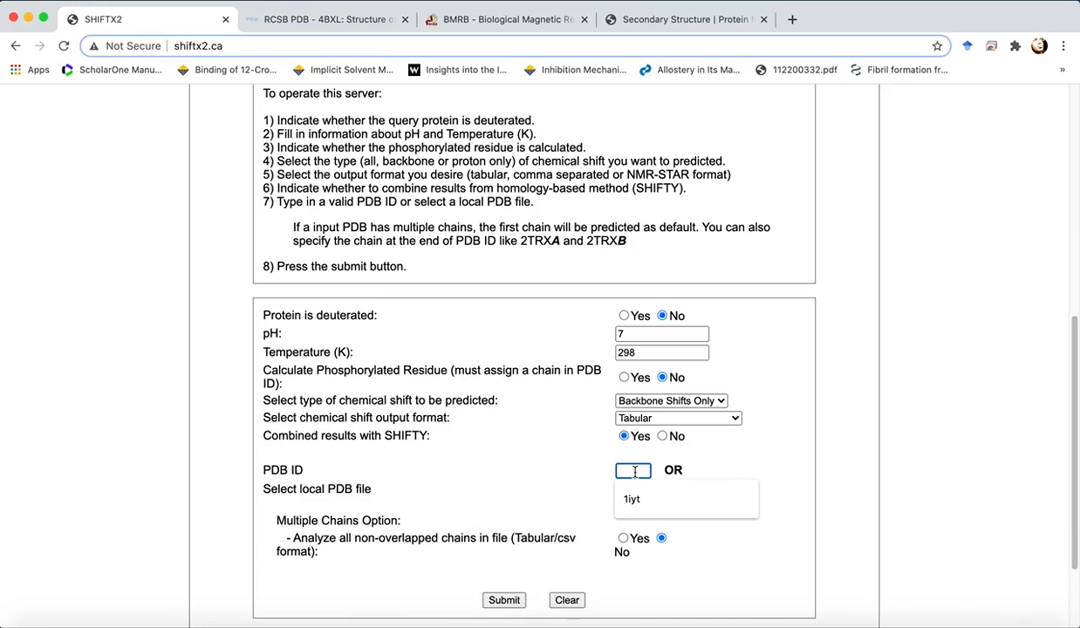
click(555, 468)
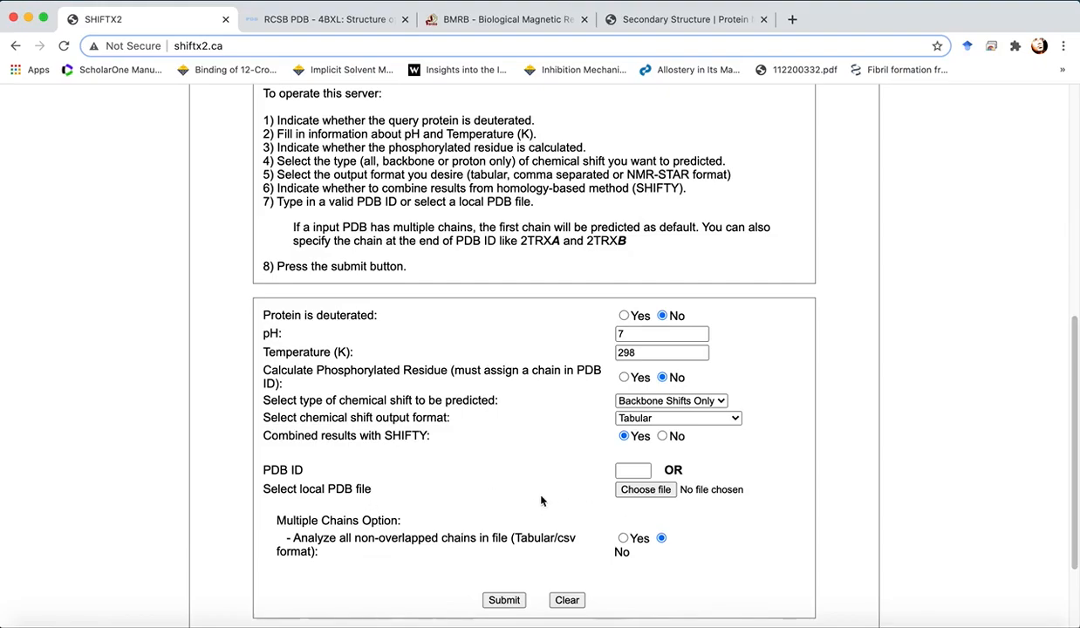
click(645, 493)
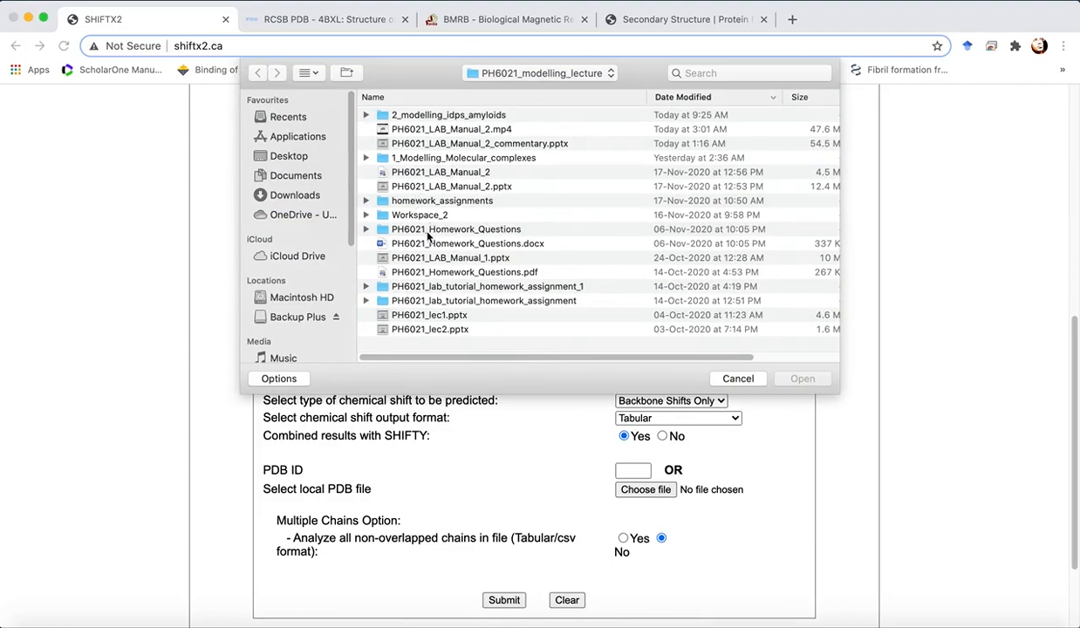
click(528, 74)
click(529, 90)
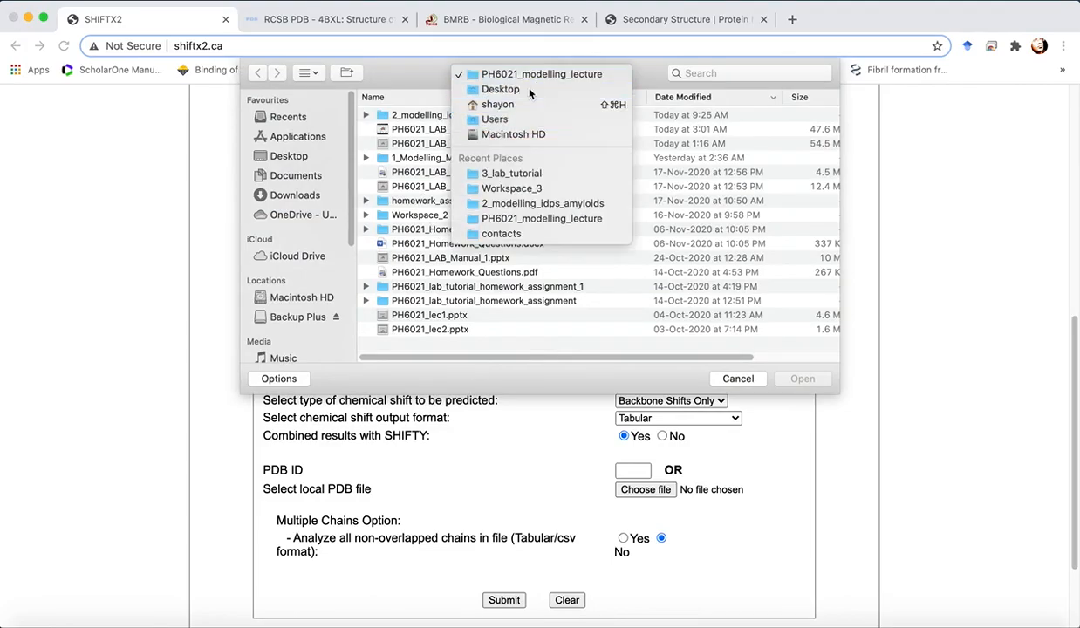
double_click(429, 126)
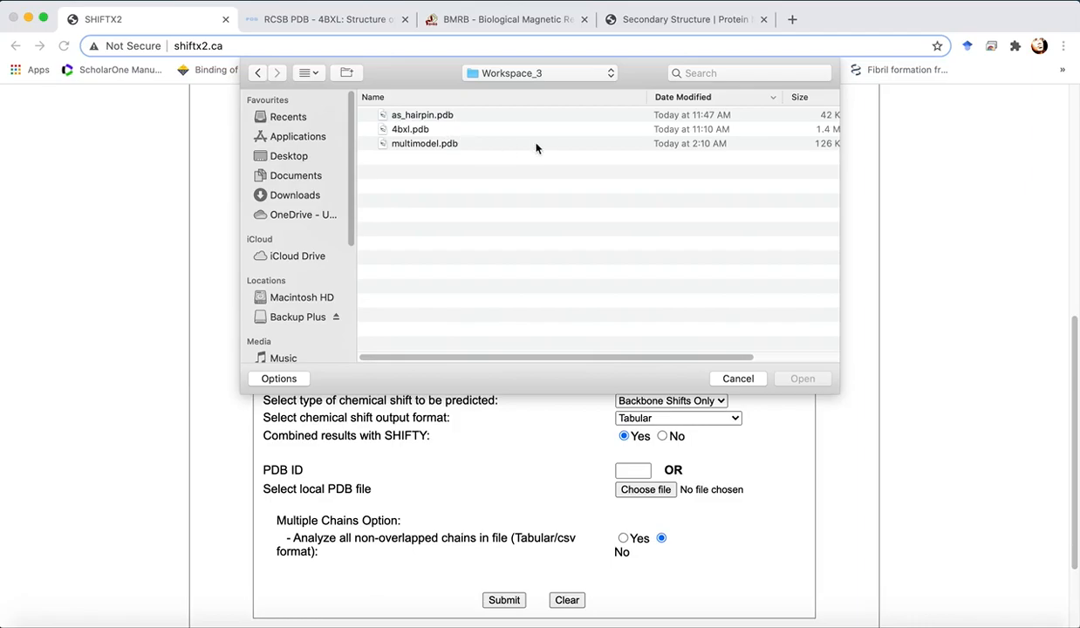
click(422, 115)
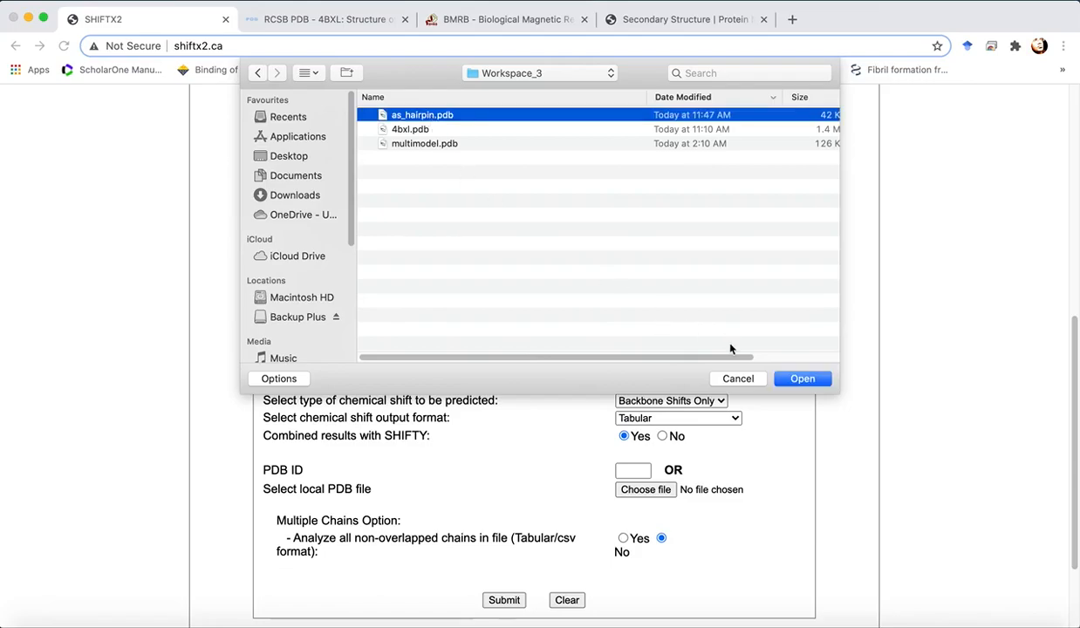
click(801, 378)
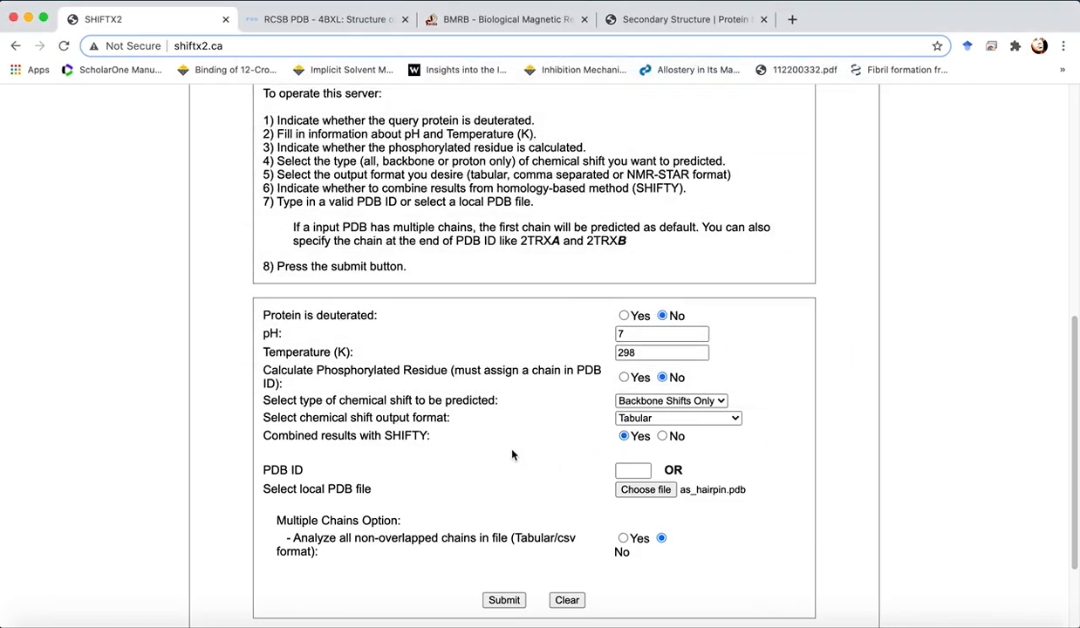
scroll(512, 453, down, 2)
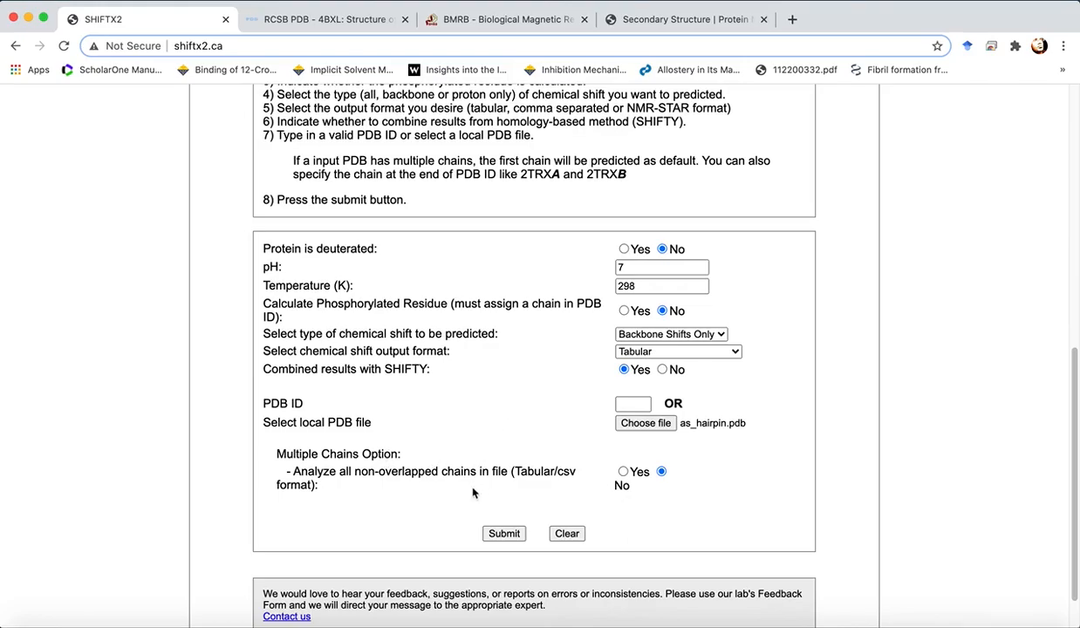
click(494, 534)
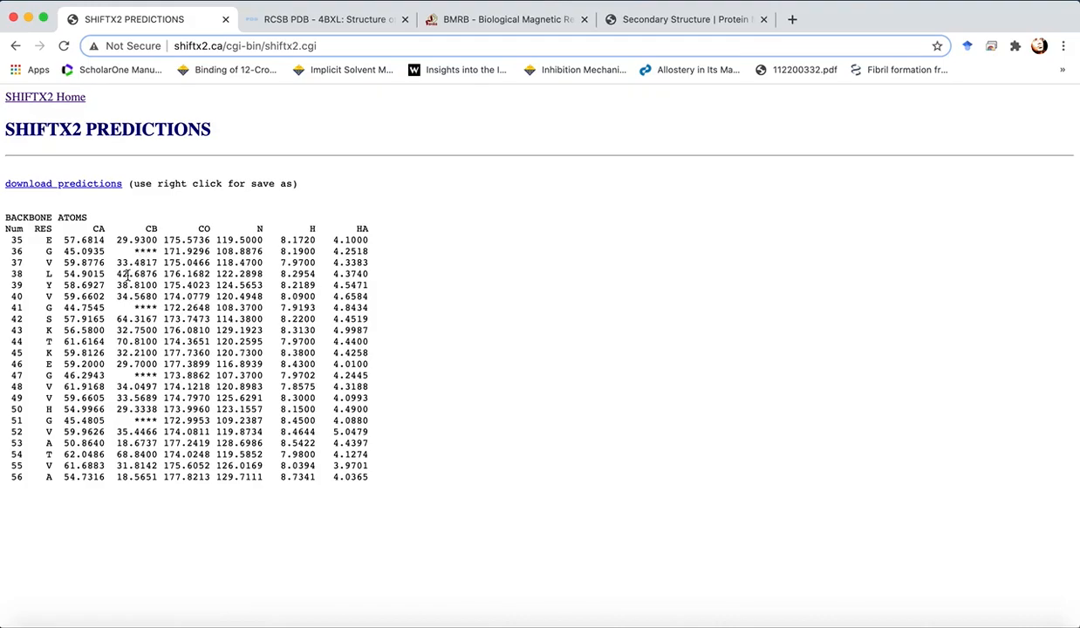
- Save the downloaded predictions as as_hairpin_static.cs in Workspace_3
right_click(93, 188)
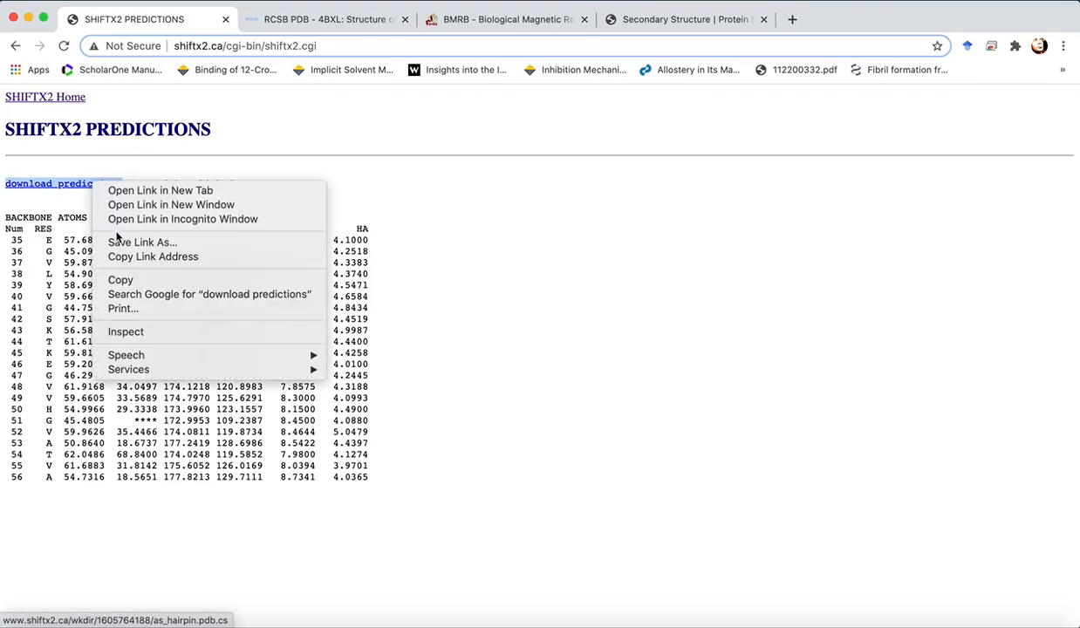
click(120, 242)
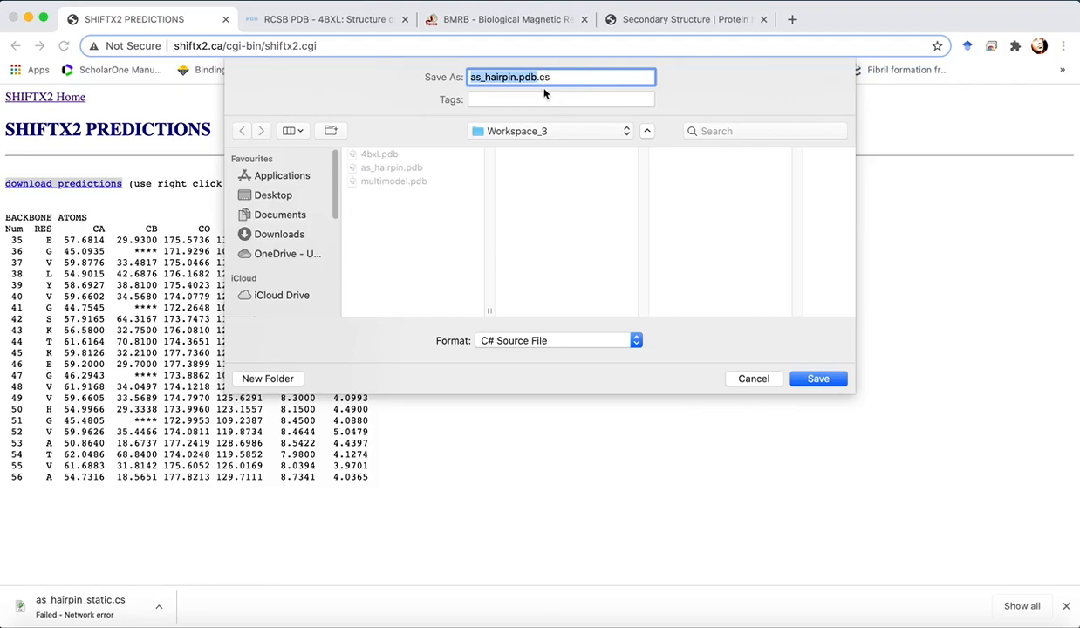
key(Right)
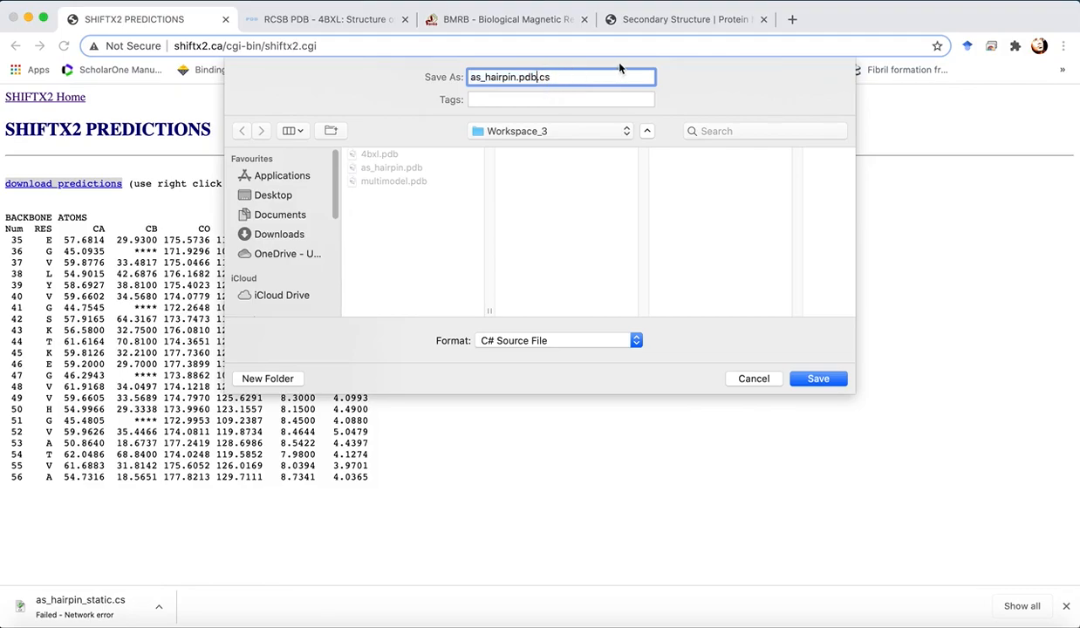
key(BackSpace)
key(BackSpace)
key(BackSpace)
key(BackSpace)
text(_static)
click(817, 379)
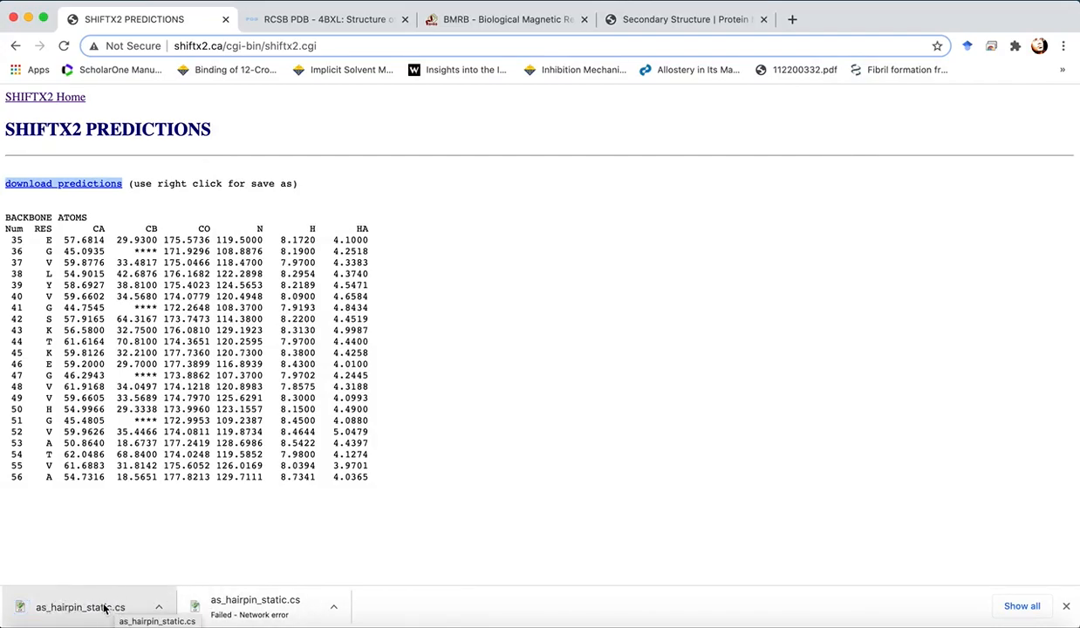
- Go back to the form, choose multimodel.pdb as the local PDB file instead, and submit the prediction
click(163, 366)
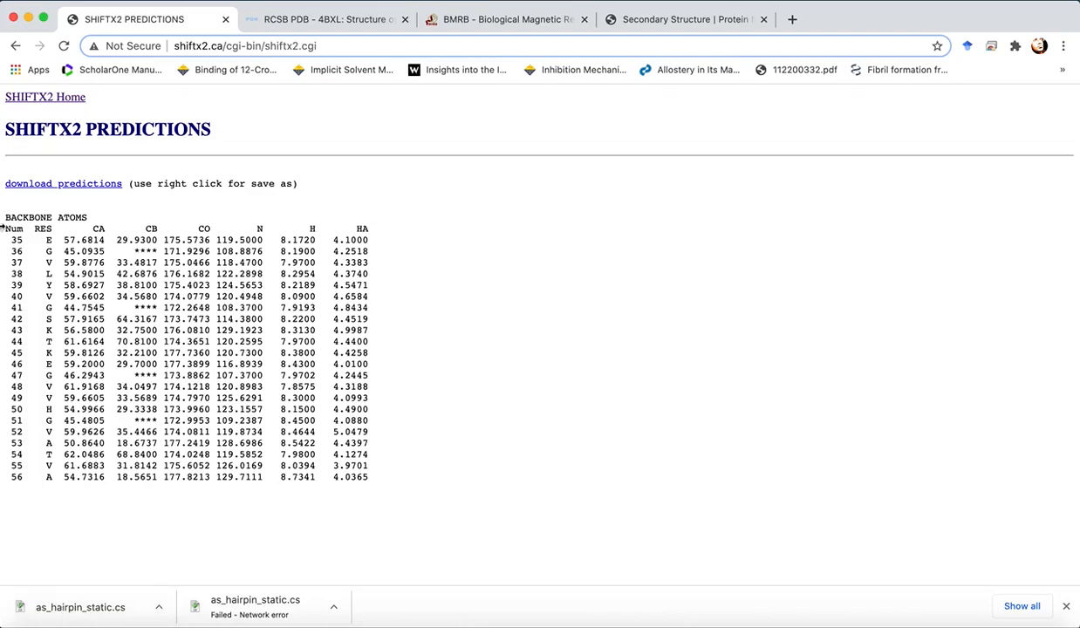
click(14, 45)
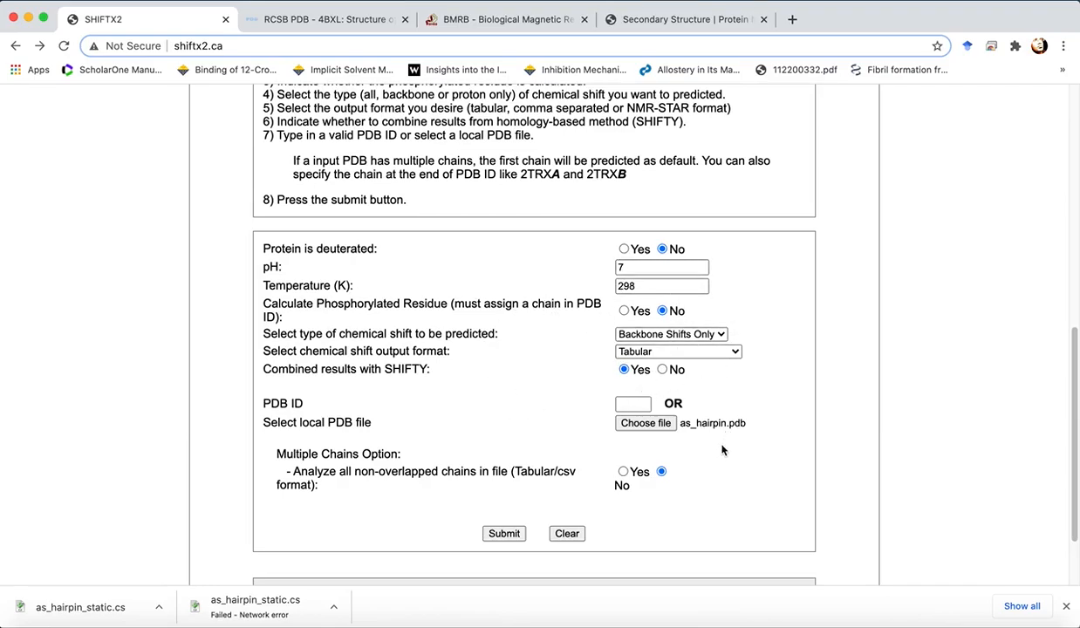
click(643, 425)
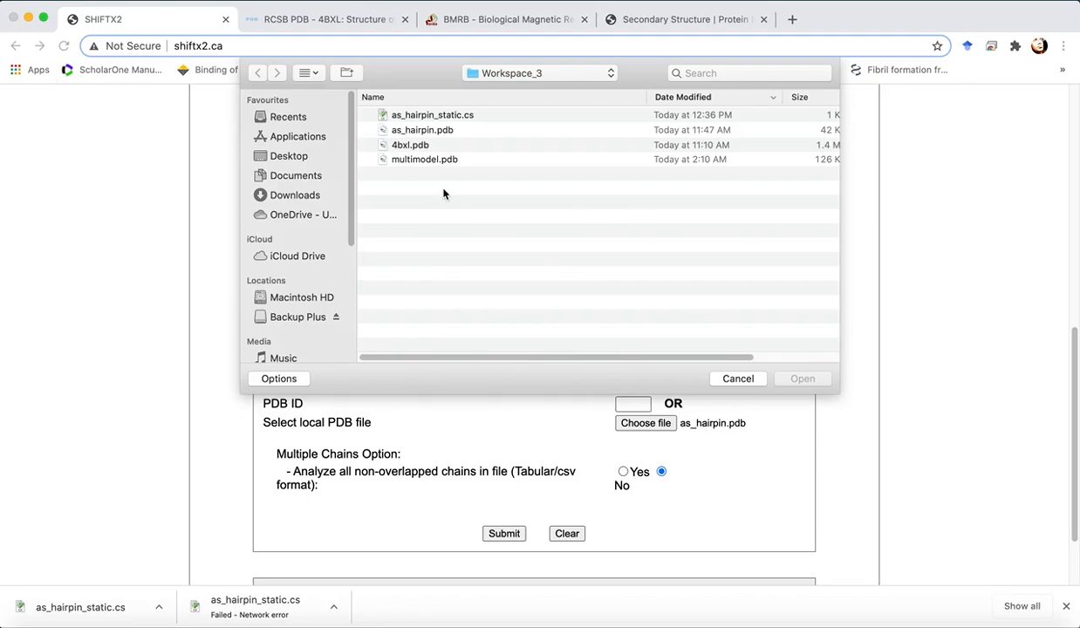
click(427, 161)
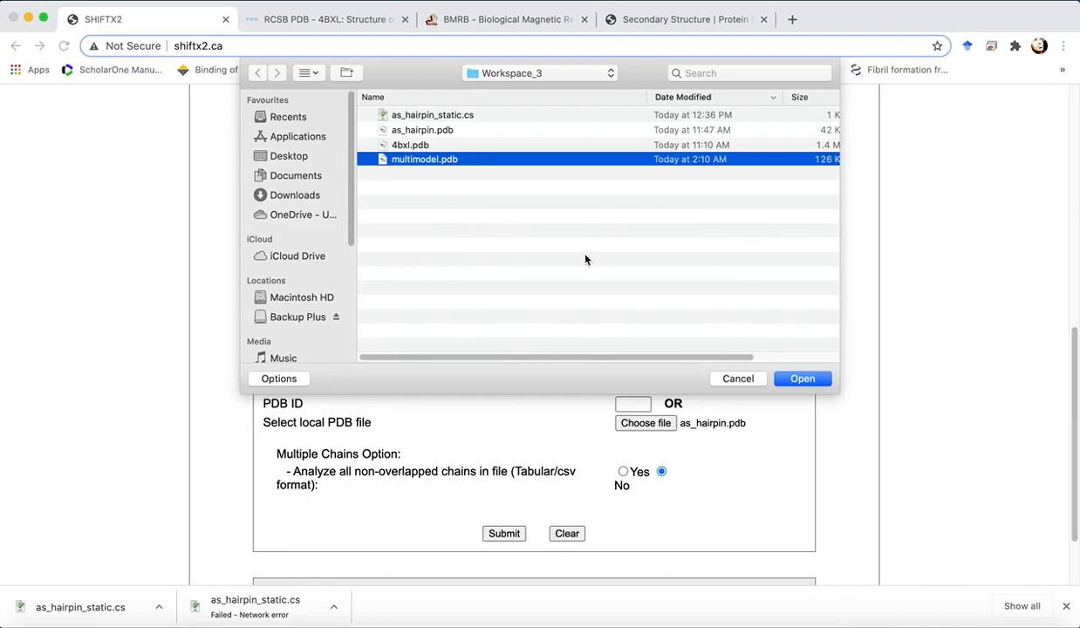
click(800, 379)
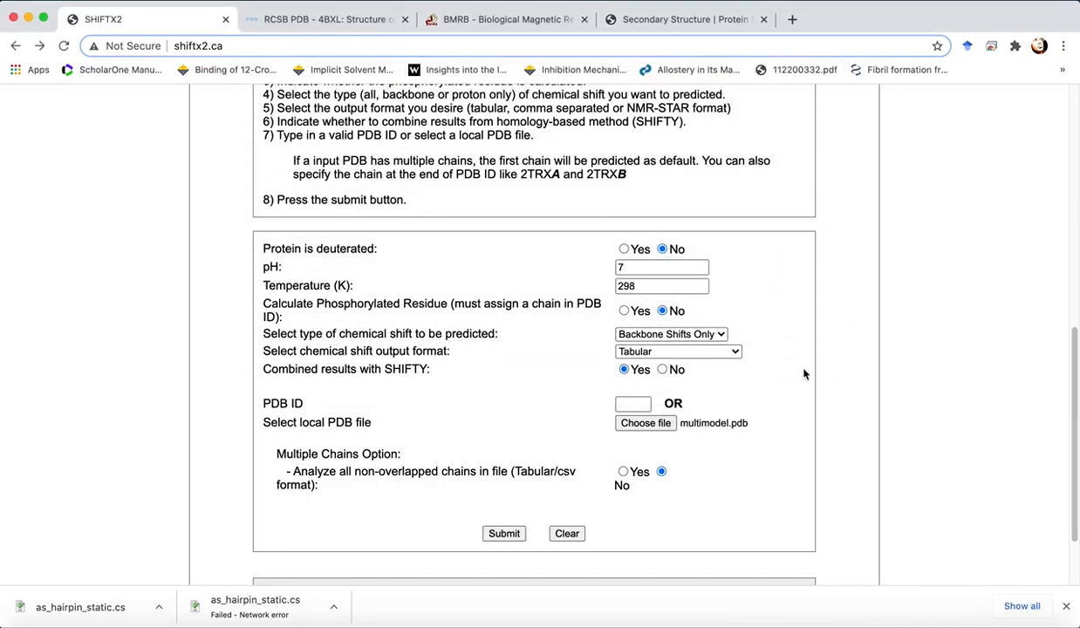
click(503, 538)
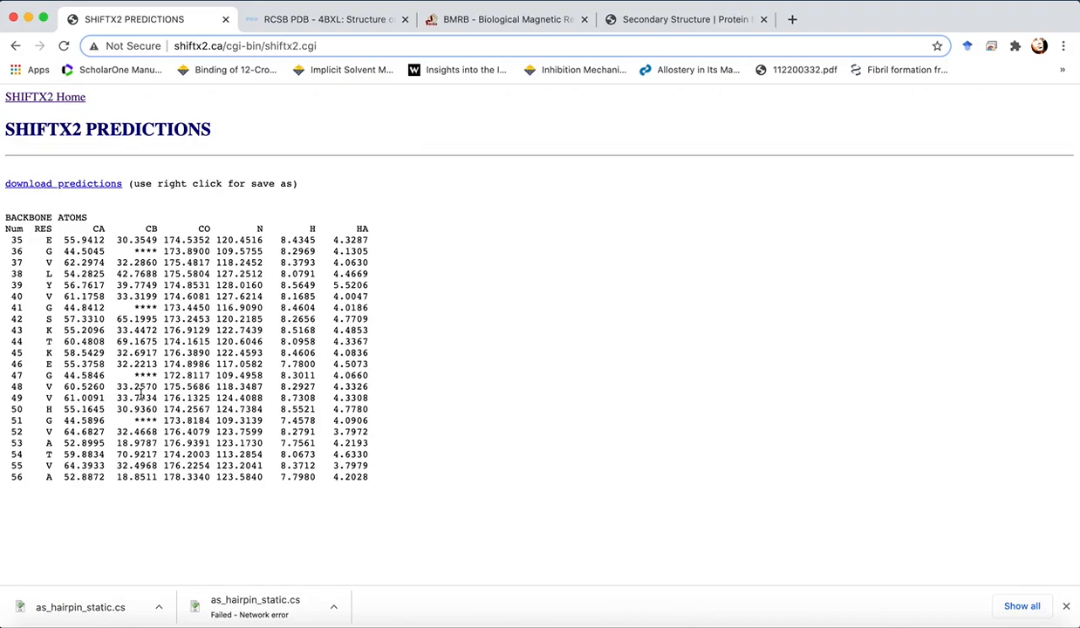
- Save the ensemble predictions as multimodel_ensemble.cs in Workspace_3
right_click(104, 189)
click(155, 243)
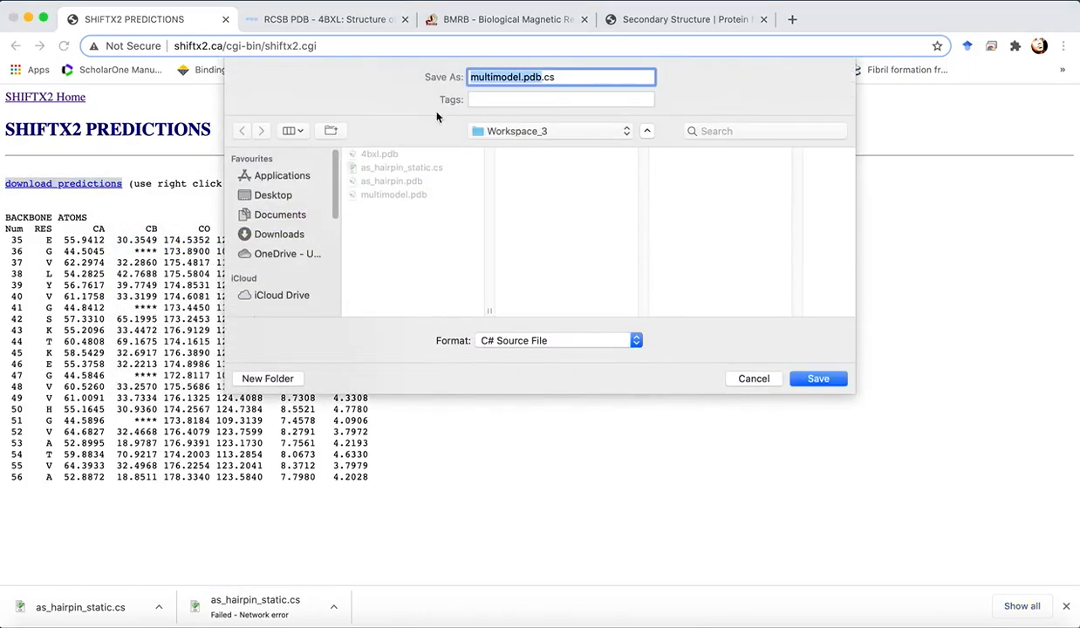
key(Right)
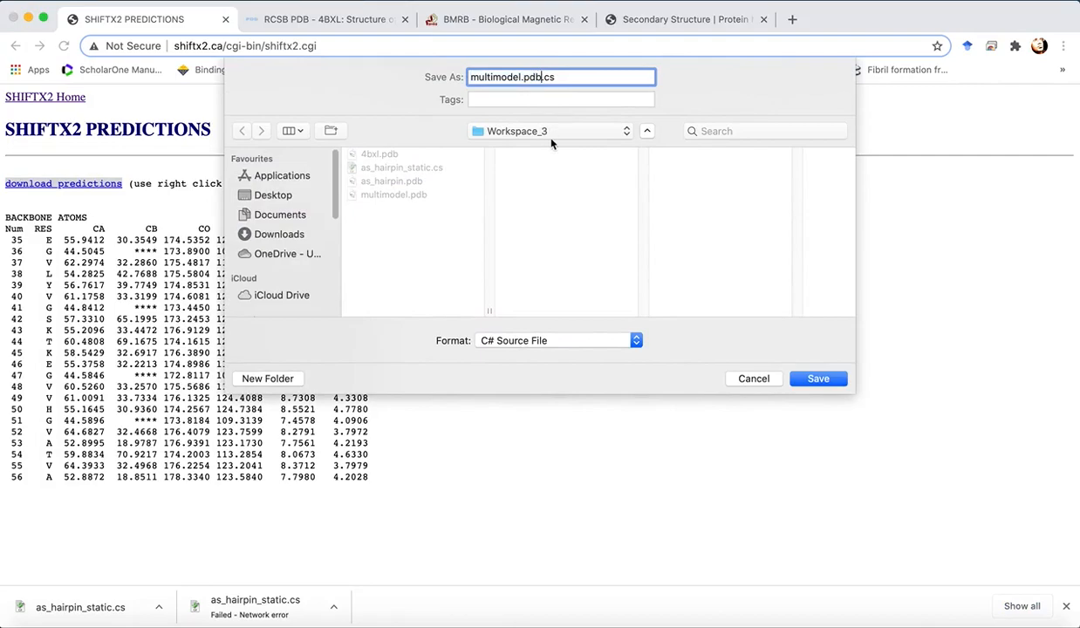
key(BackSpace)
key(BackSpace)
key(BackSpace)
key(BackSpace)
text(_ensemble)
click(818, 379)
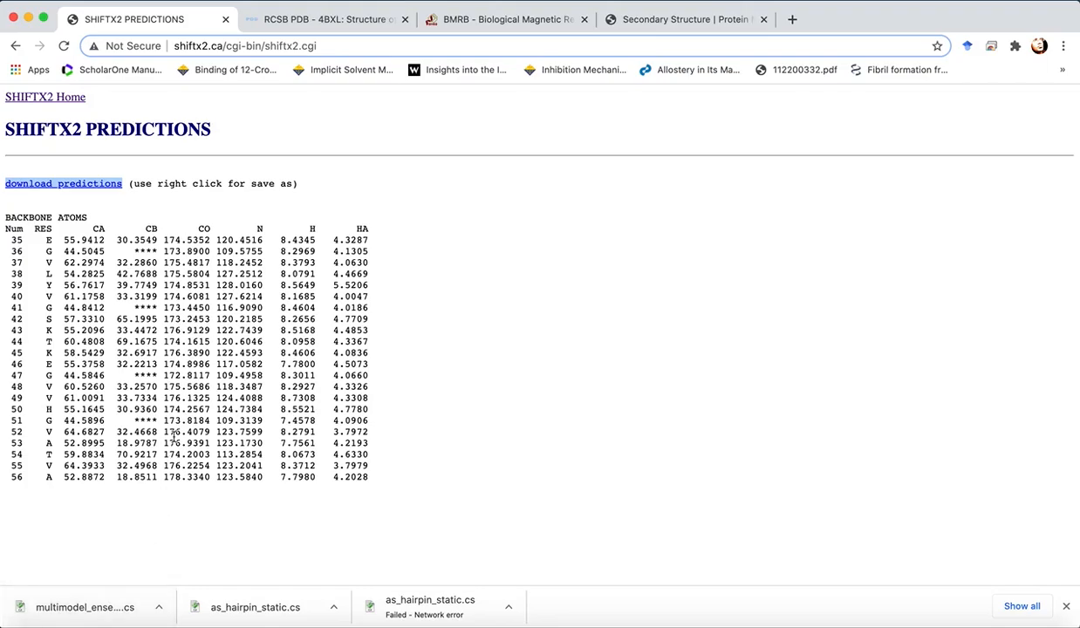
- Switch to the BMRB tab and search the macromolecule database for PDB ID 4bxl
click(320, 302)
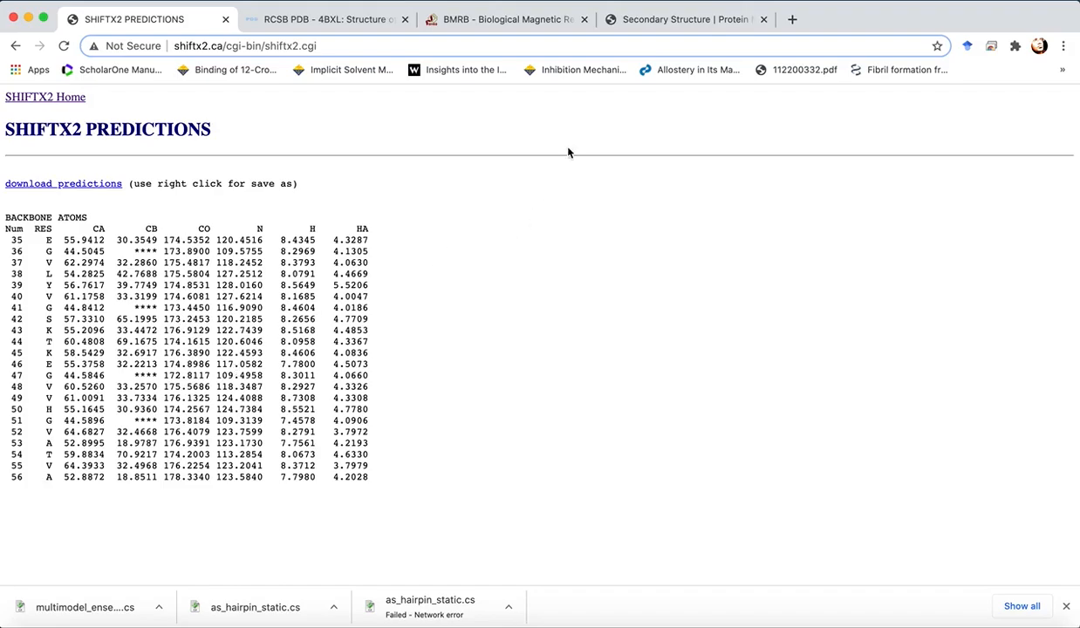
click(483, 21)
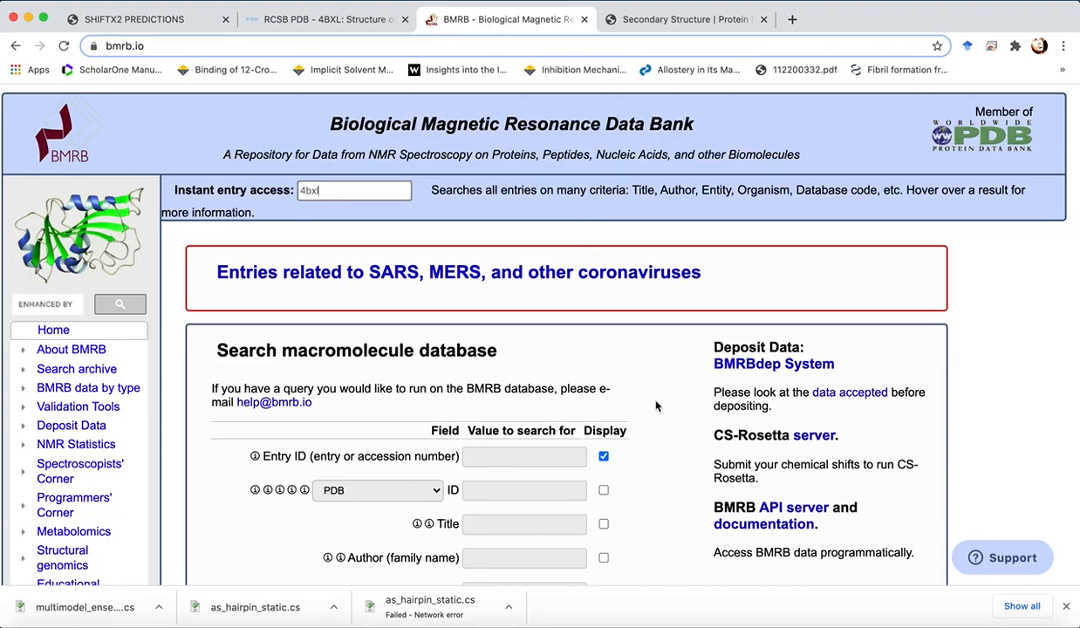
scroll(656, 405, down, 1)
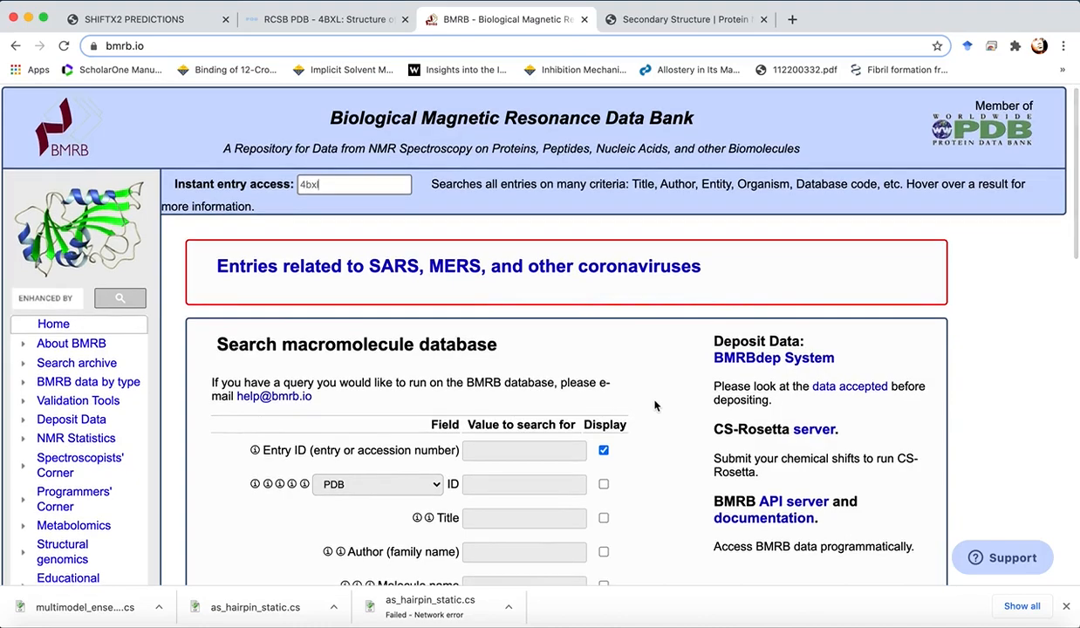
scroll(655, 406, down, 5)
scroll(656, 405, down, 1)
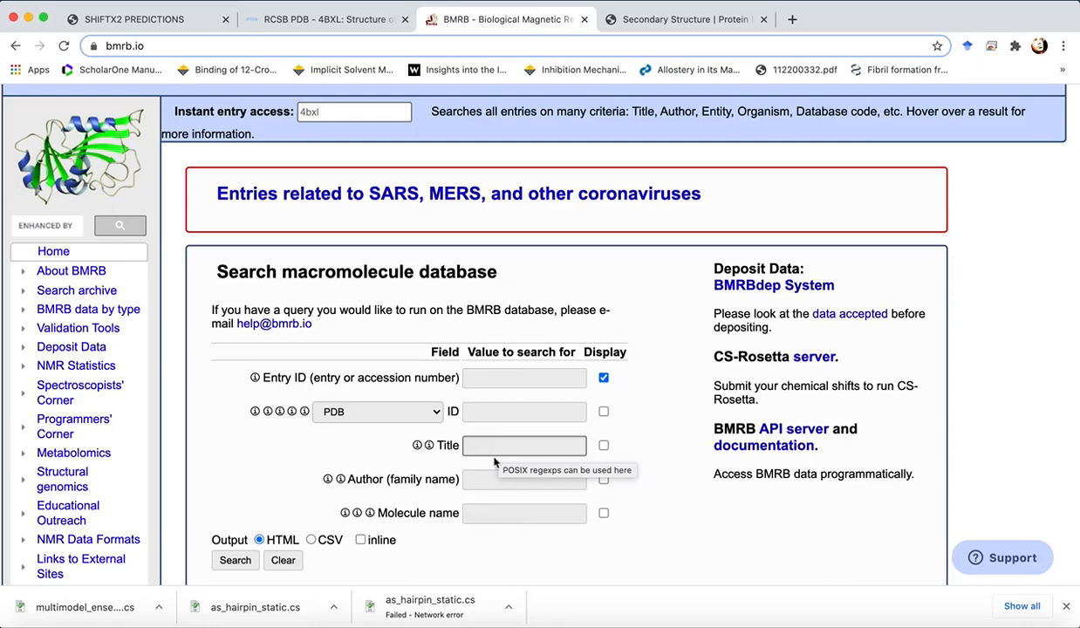
click(486, 482)
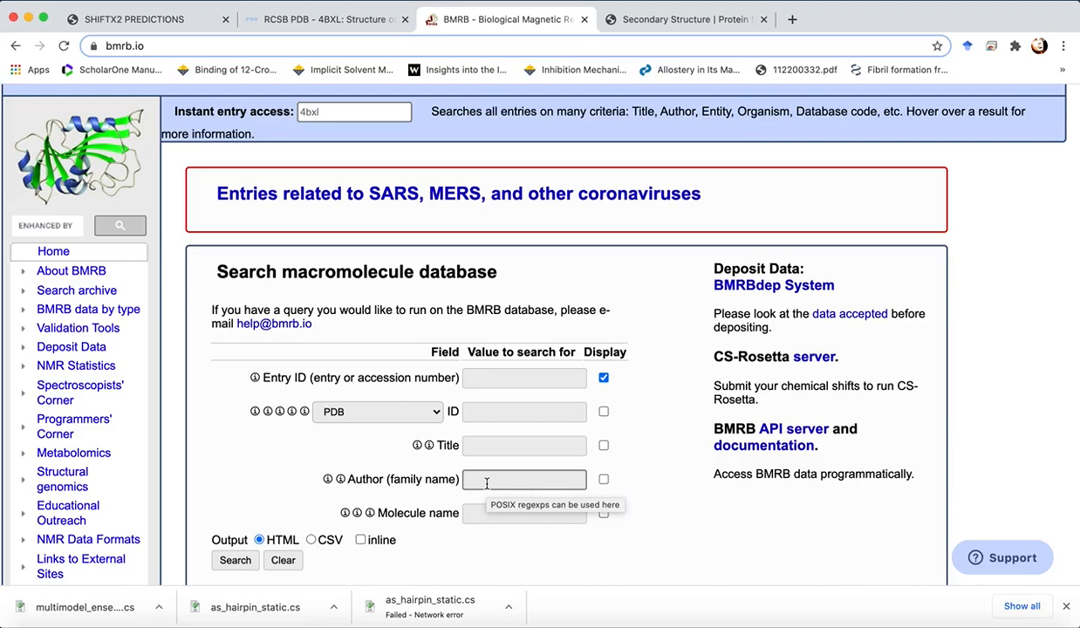
click(480, 512)
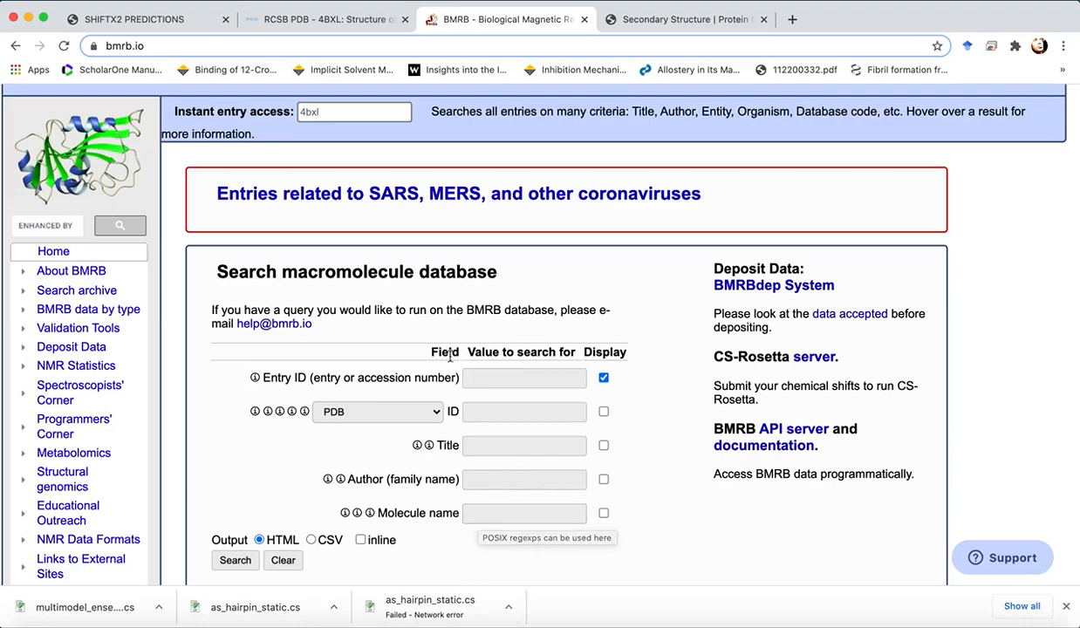
scroll(389, 498, down, 1)
scroll(389, 498, down, 1)
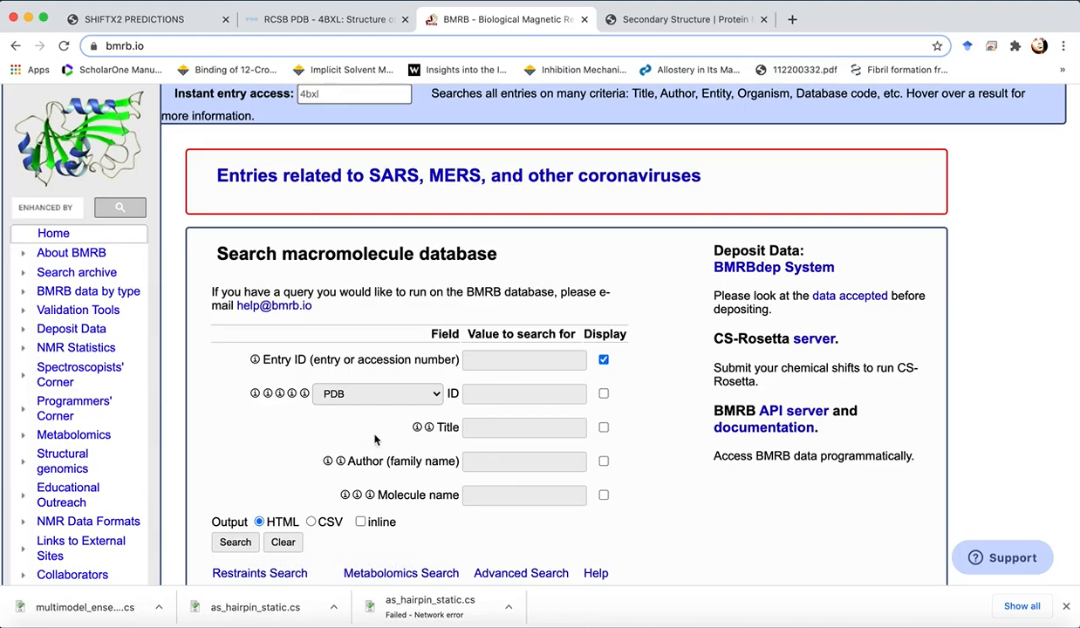
click(485, 395)
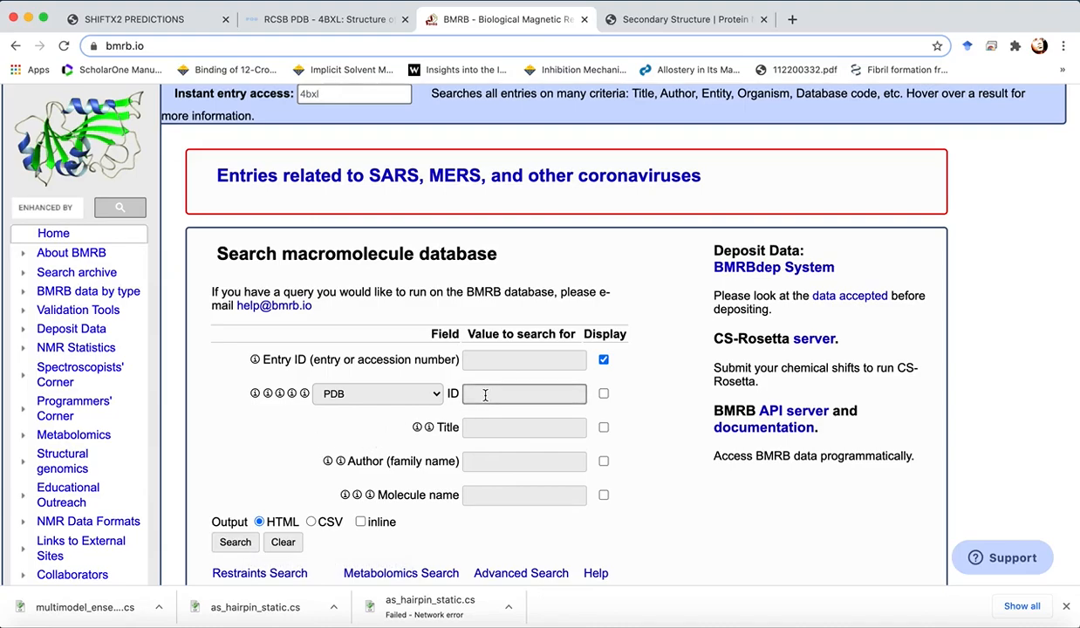
text(4)
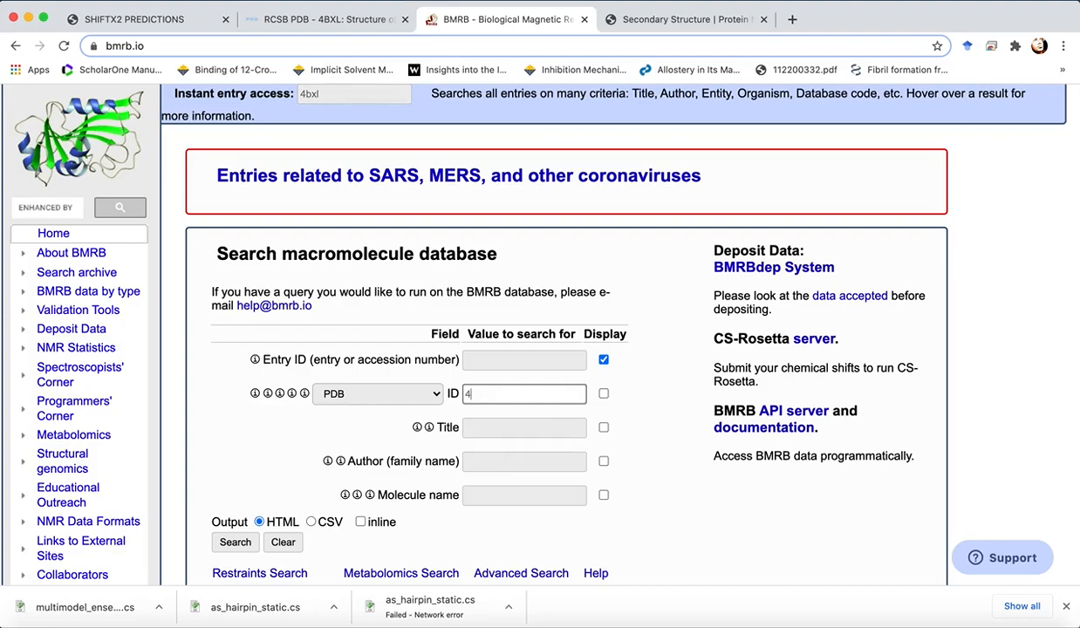
text(bxl)
click(237, 541)
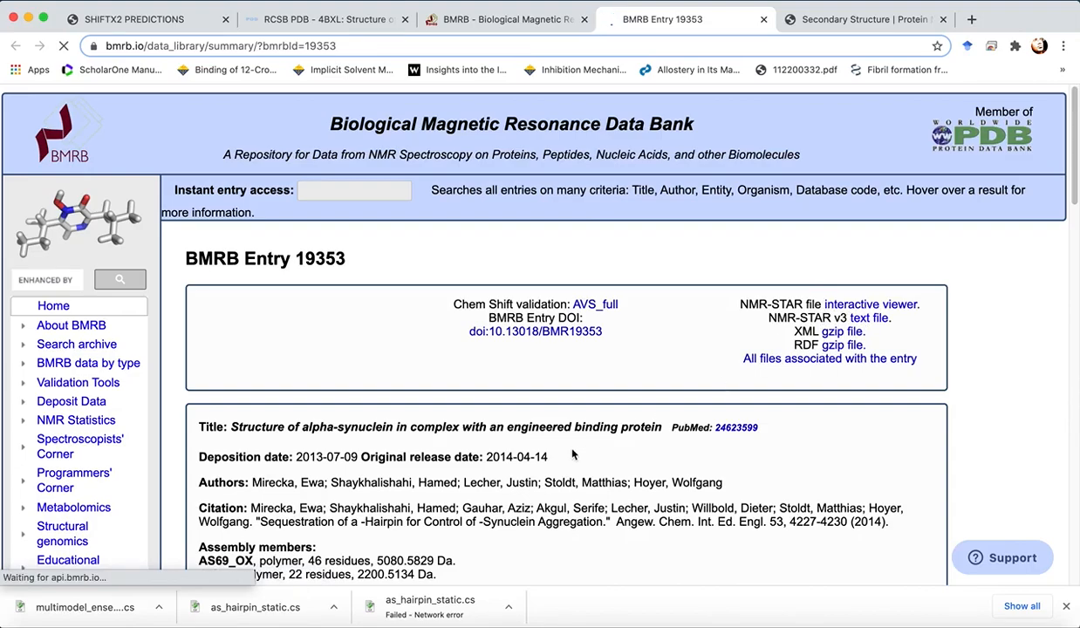
- Scroll through BMRB entry 19353 to examine its data sets, chemical shift counts and assembly table
scroll(558, 441, down, 3)
scroll(572, 454, down, 3)
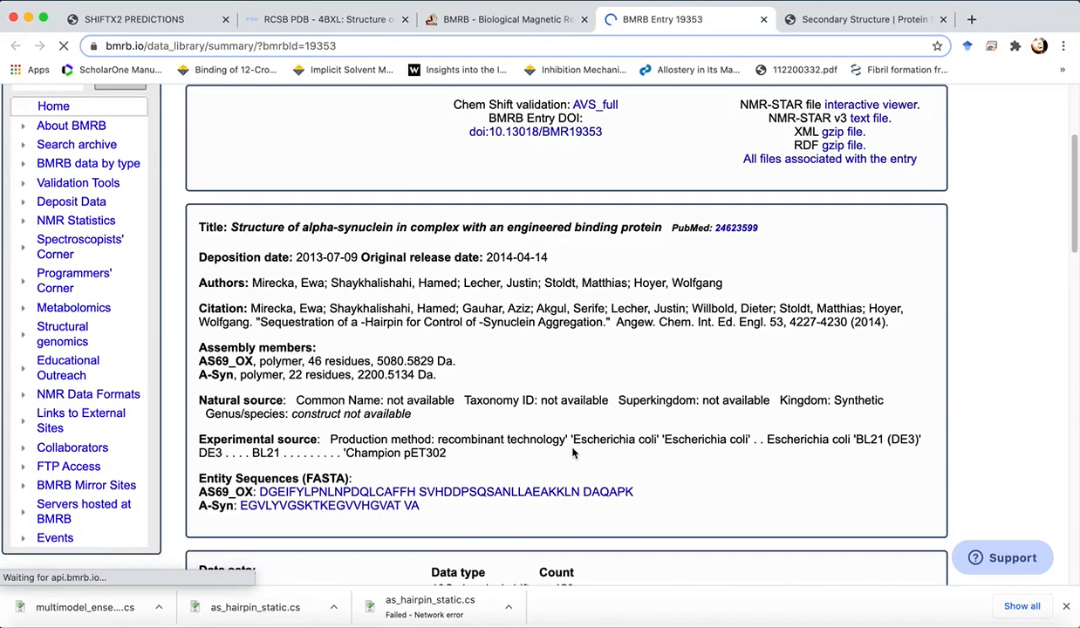
scroll(572, 453, down, 4)
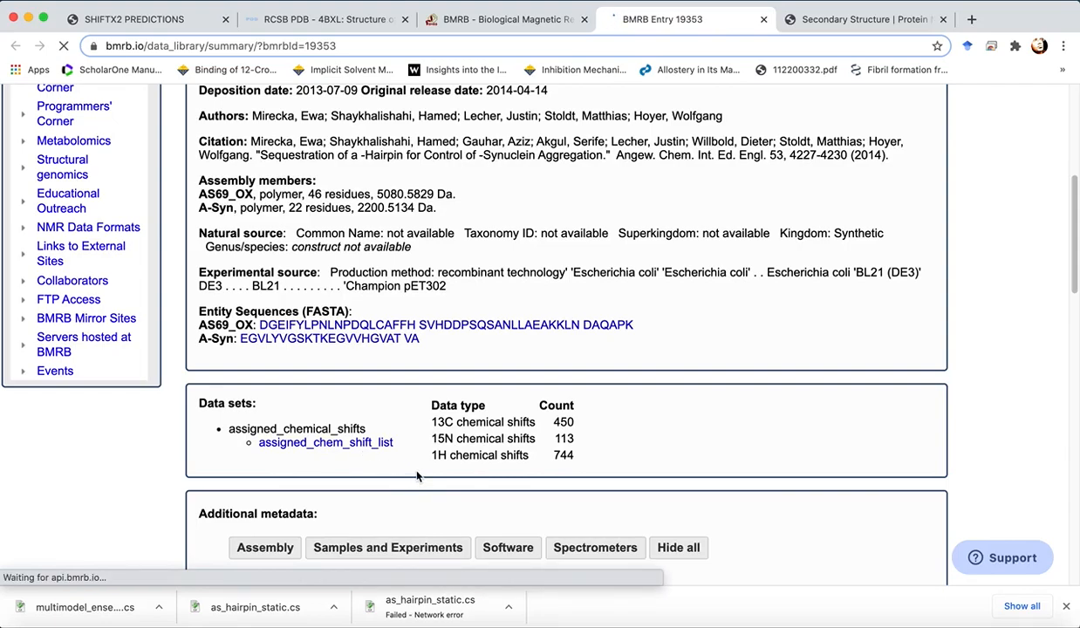
scroll(417, 475, down, 3)
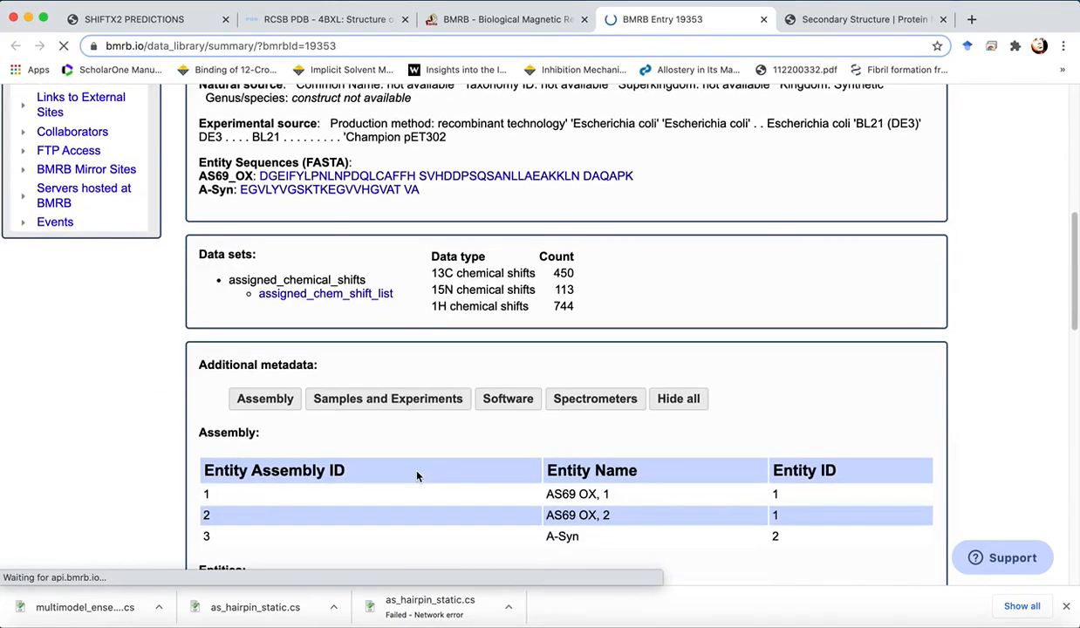
scroll(417, 475, down, 2)
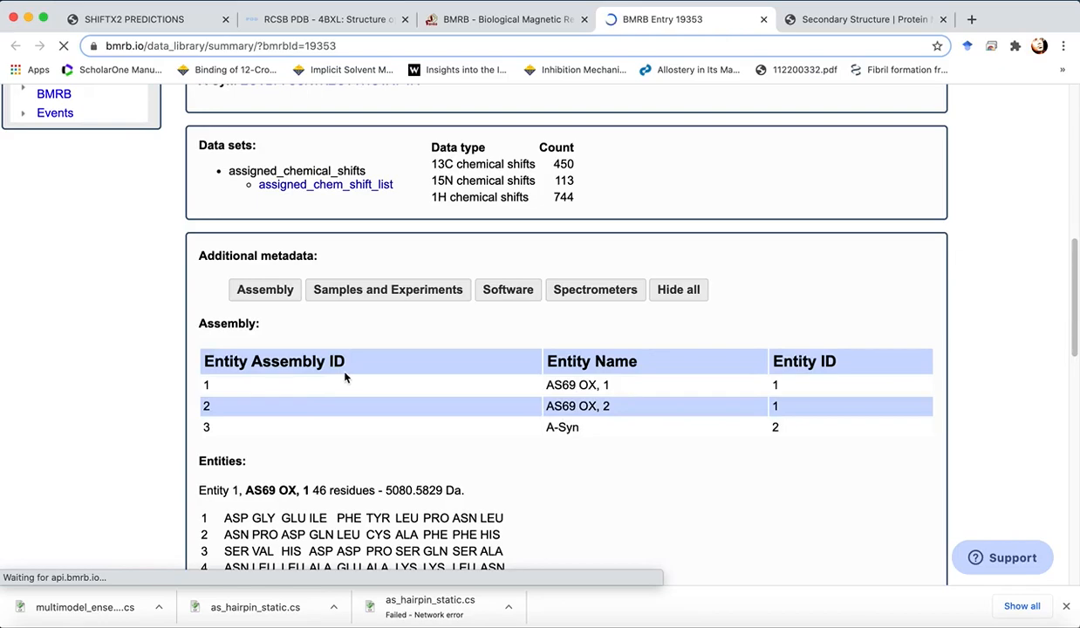
click(425, 415)
click(426, 415)
click(513, 405)
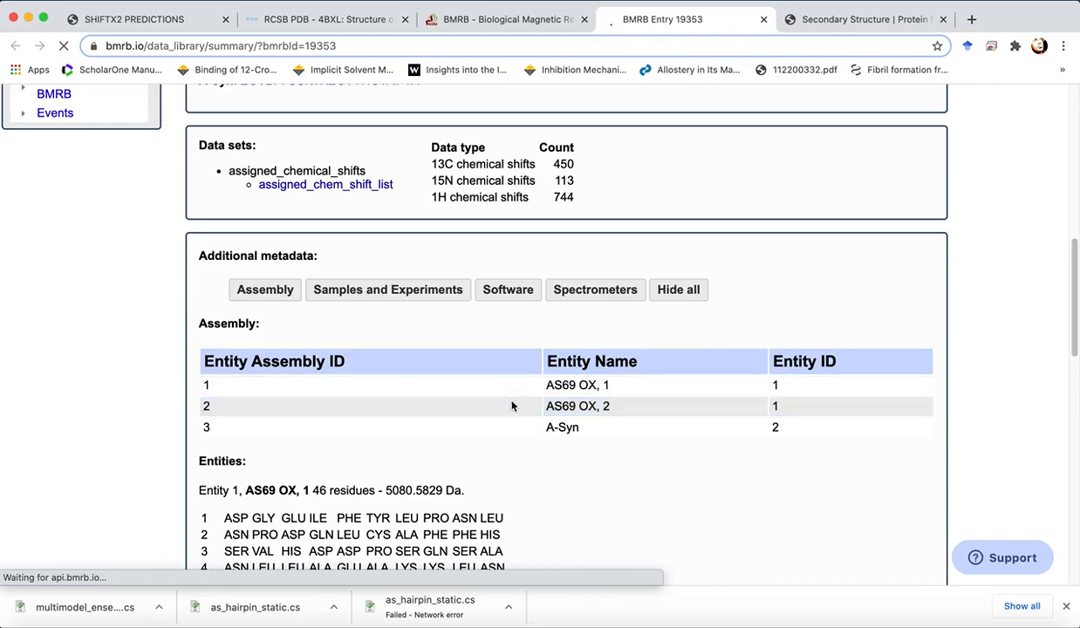
click(512, 405)
- Scroll further to examine the entity sequences and related database links of the entry
scroll(579, 496, down, 2)
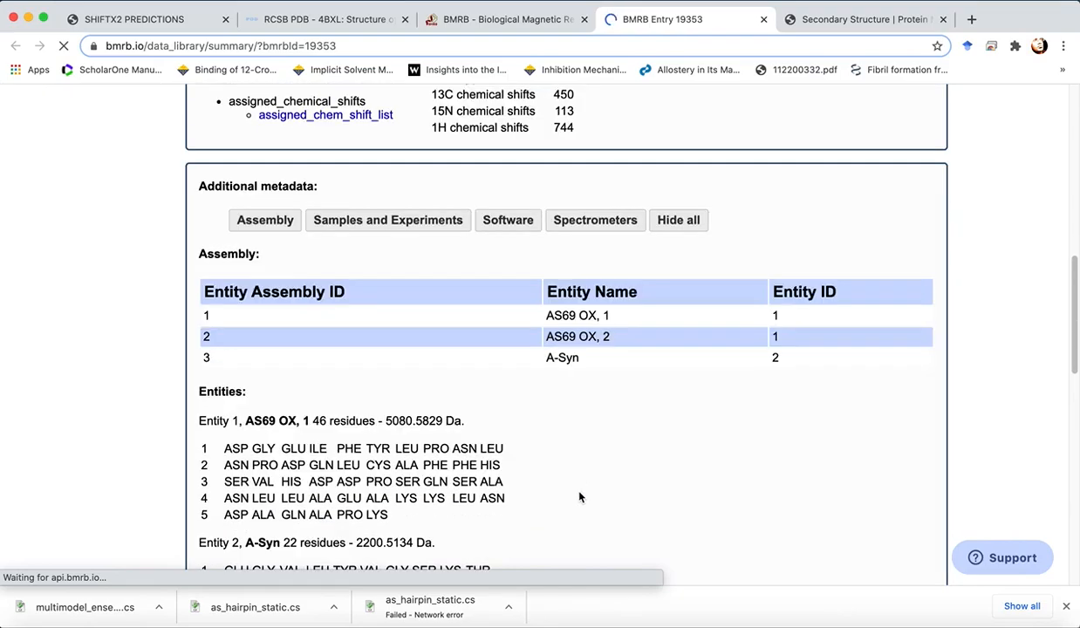
scroll(580, 496, down, 5)
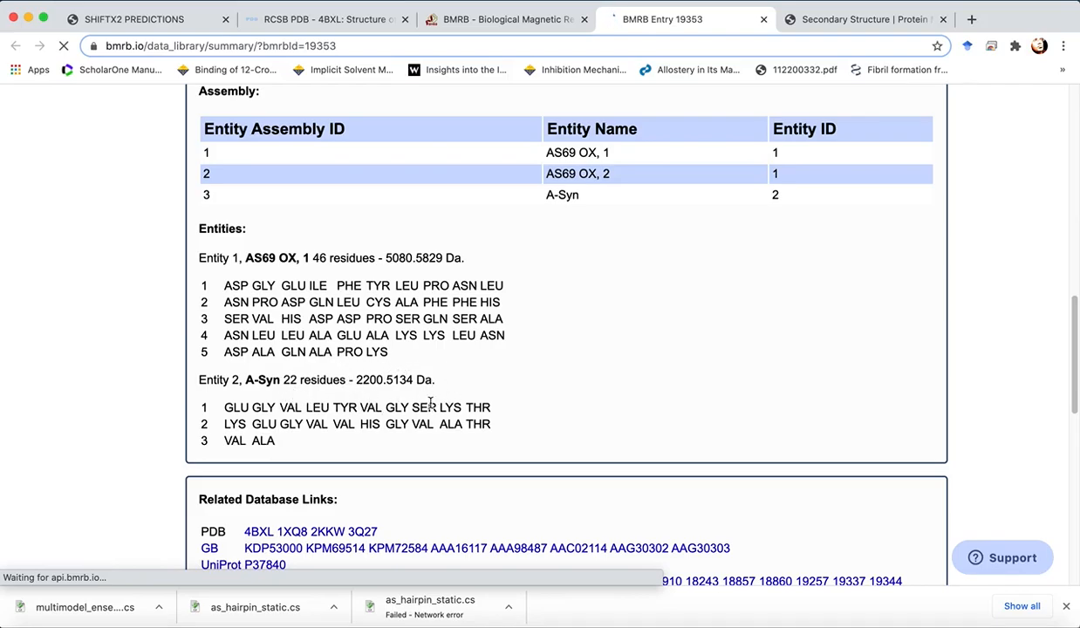
scroll(438, 465, down, 3)
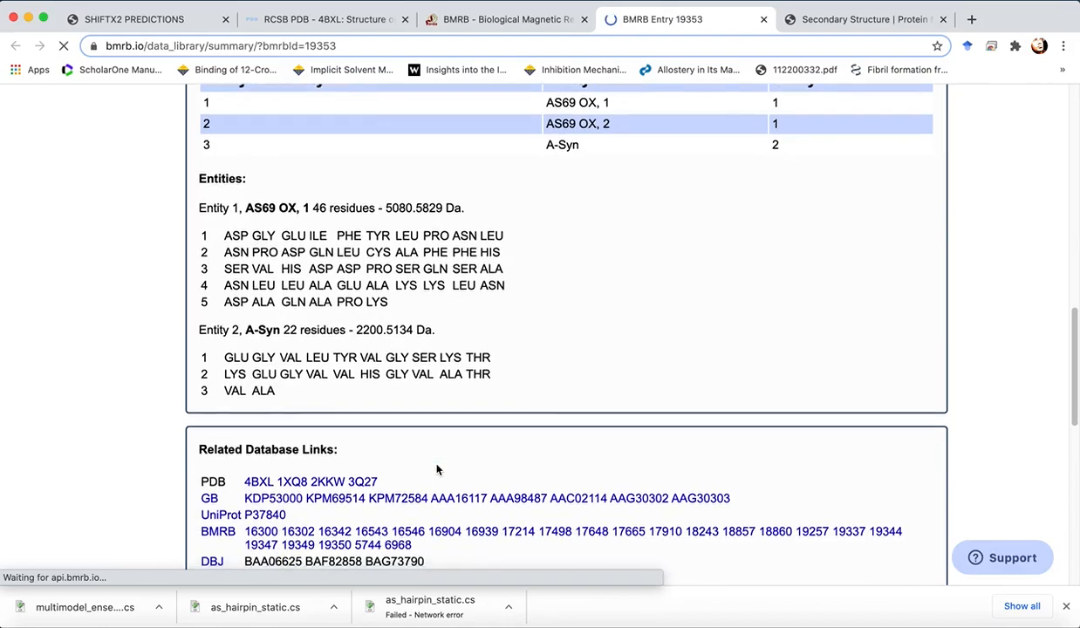
scroll(436, 464, down, 3)
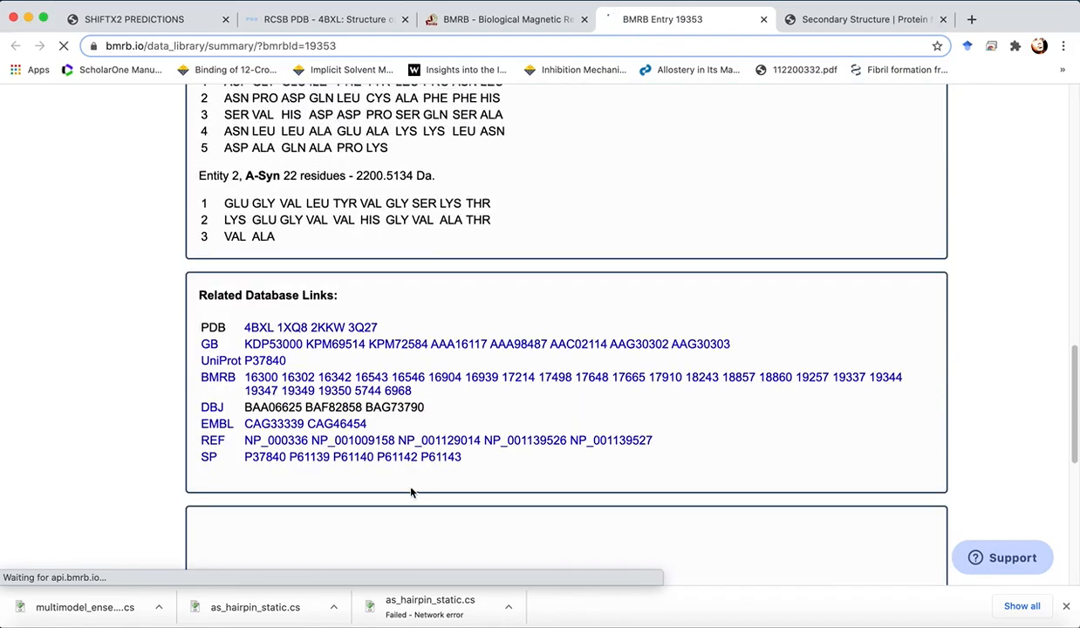
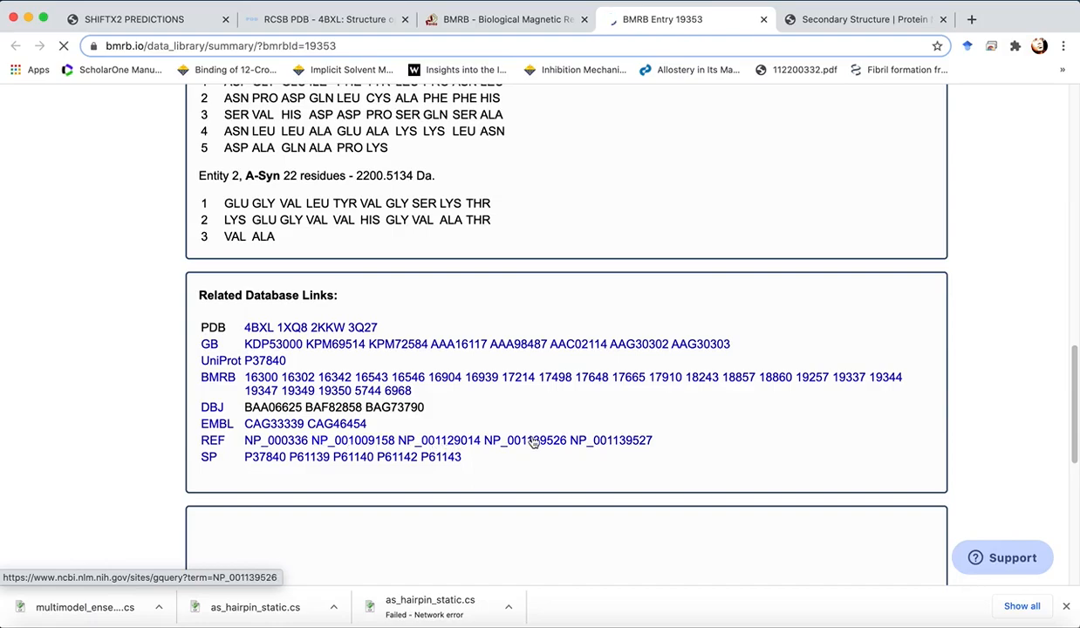
- Open the NMR-STAR v3 text file of BMRB entry 19353
scroll(460, 535, down, 2)
scroll(460, 535, up, 8)
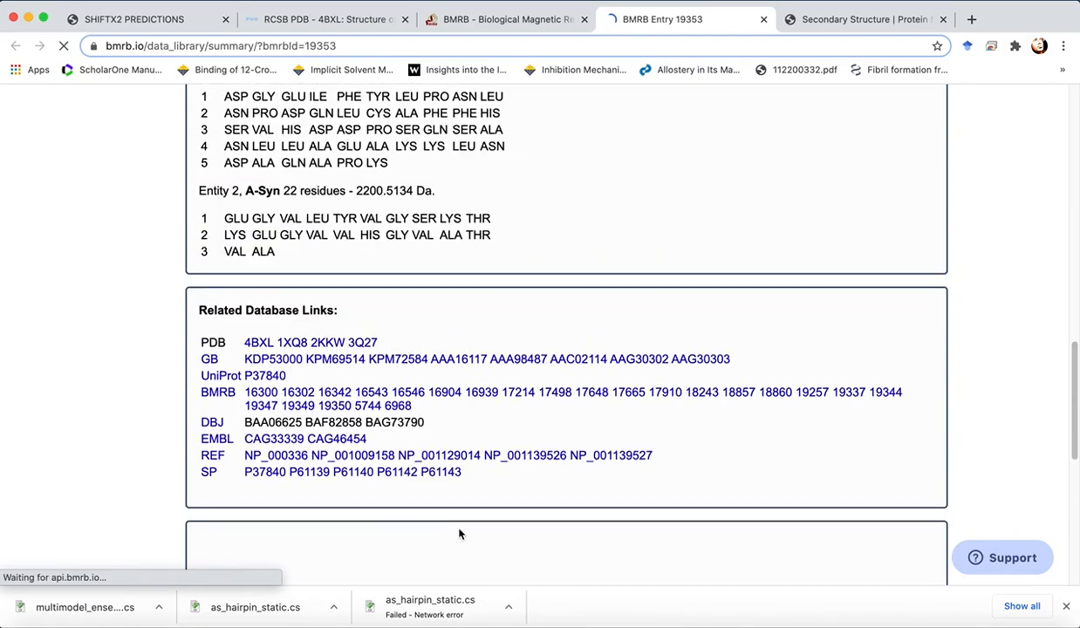
scroll(460, 534, up, 5)
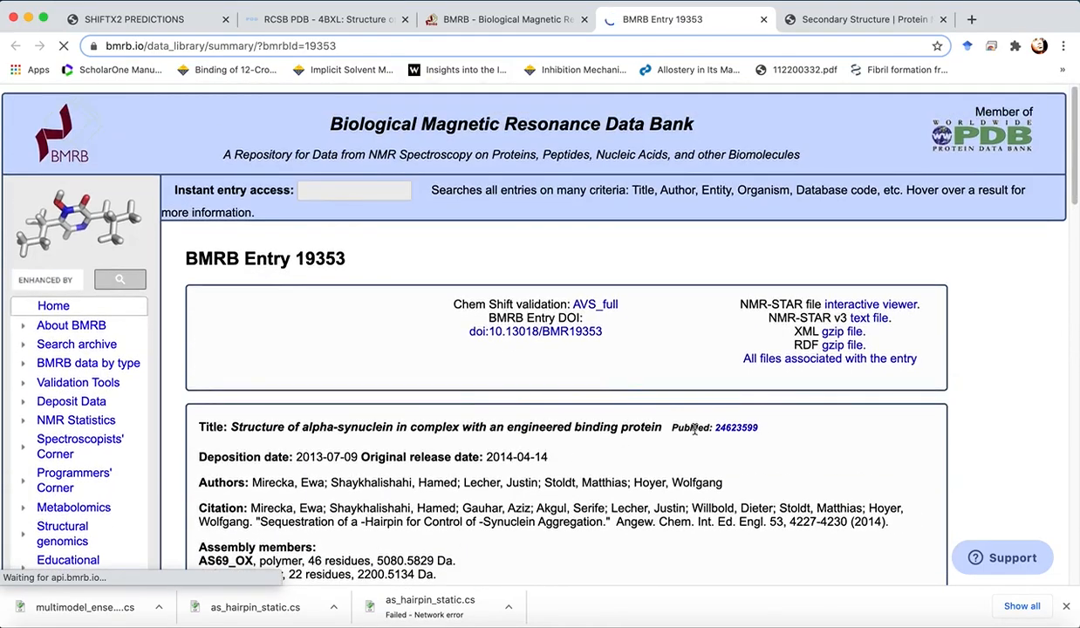
click(858, 319)
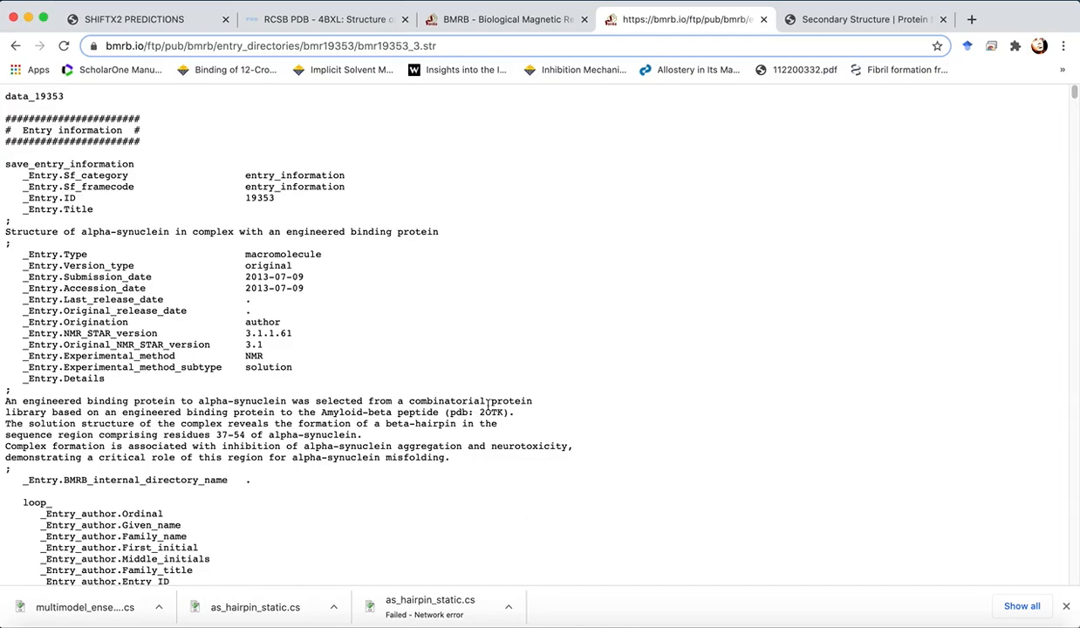
- Scroll through the NMR-STAR file to examine its entry, citation, assembly and sequence sections
scroll(441, 496, down, 8)
scroll(440, 497, down, 12)
scroll(441, 497, down, 3)
scroll(440, 496, down, 14)
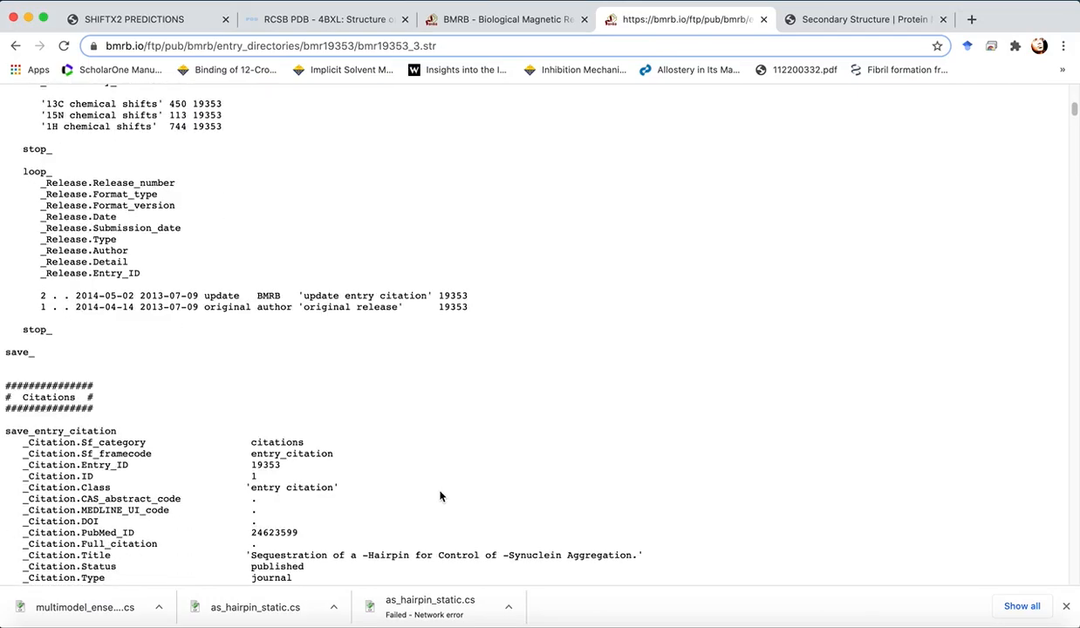
scroll(440, 497, down, 19)
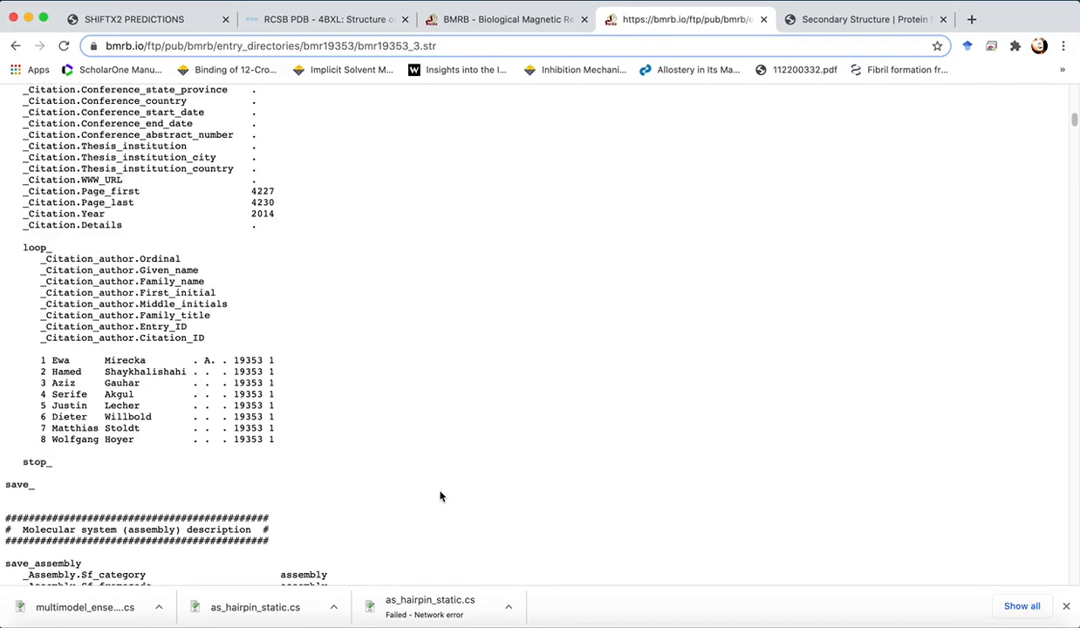
scroll(440, 496, down, 20)
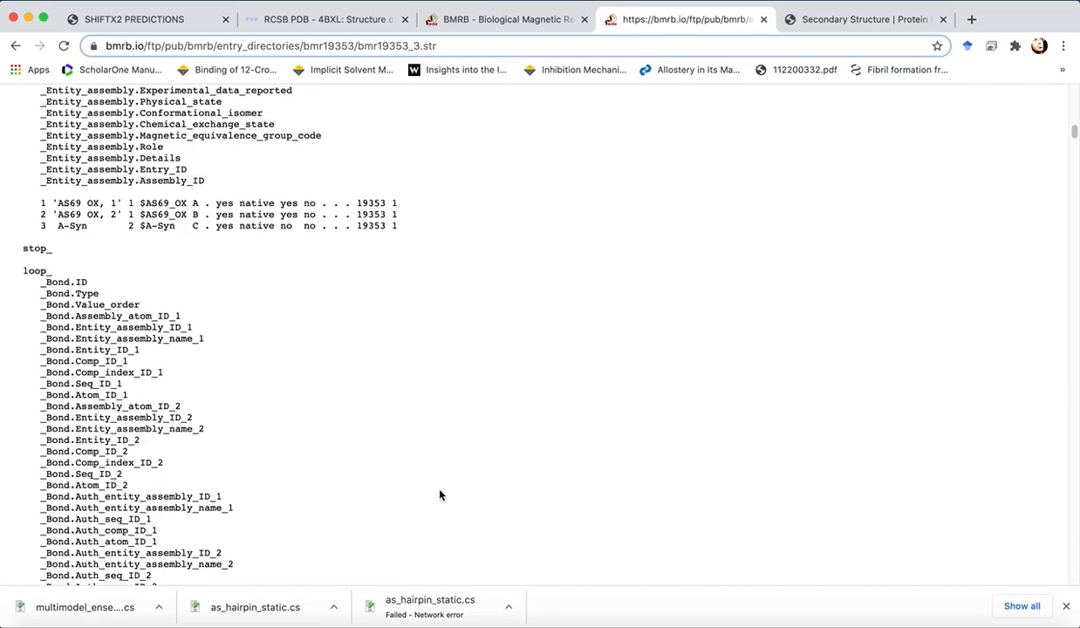
scroll(440, 495, down, 20)
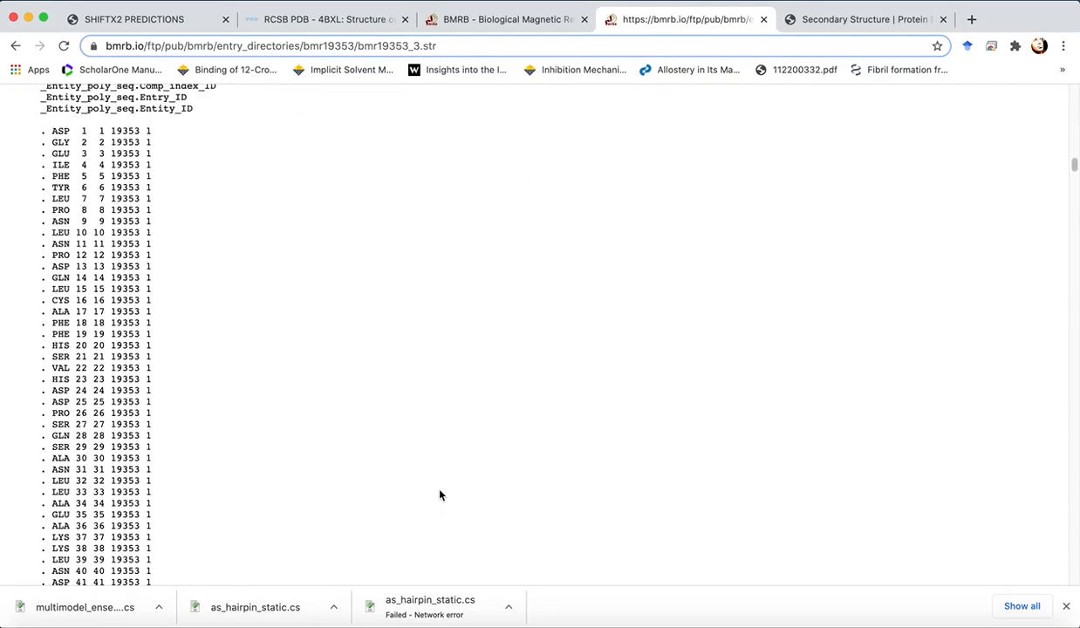
scroll(440, 495, down, 20)
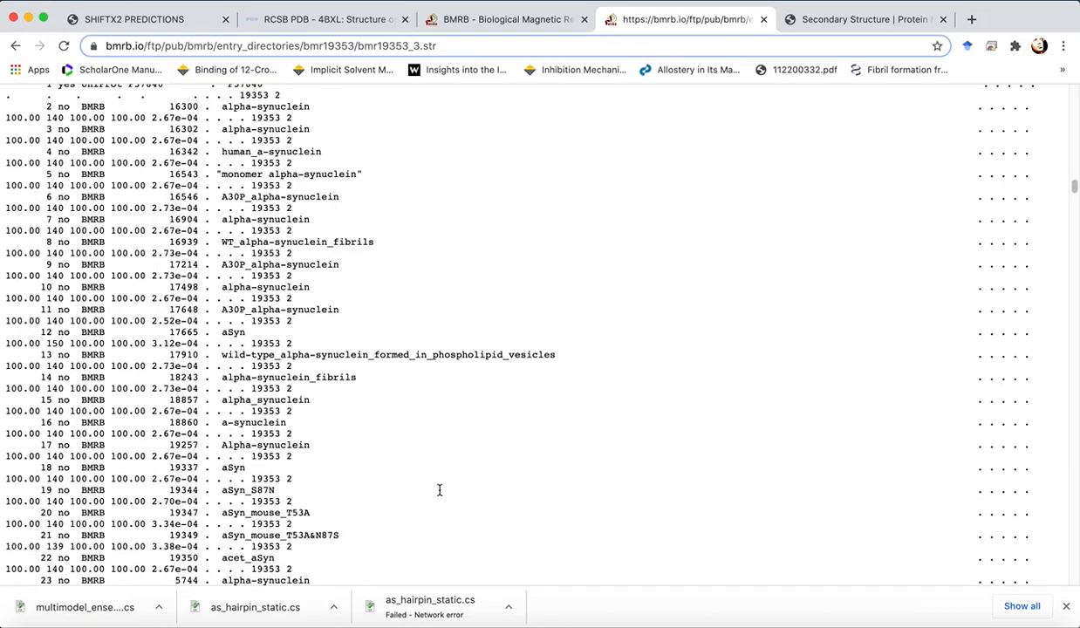
scroll(706, 366, down, 20)
scroll(706, 366, down, 20)
scroll(706, 370, down, 20)
scroll(706, 369, down, 6)
scroll(706, 370, up, 12)
scroll(706, 370, up, 15)
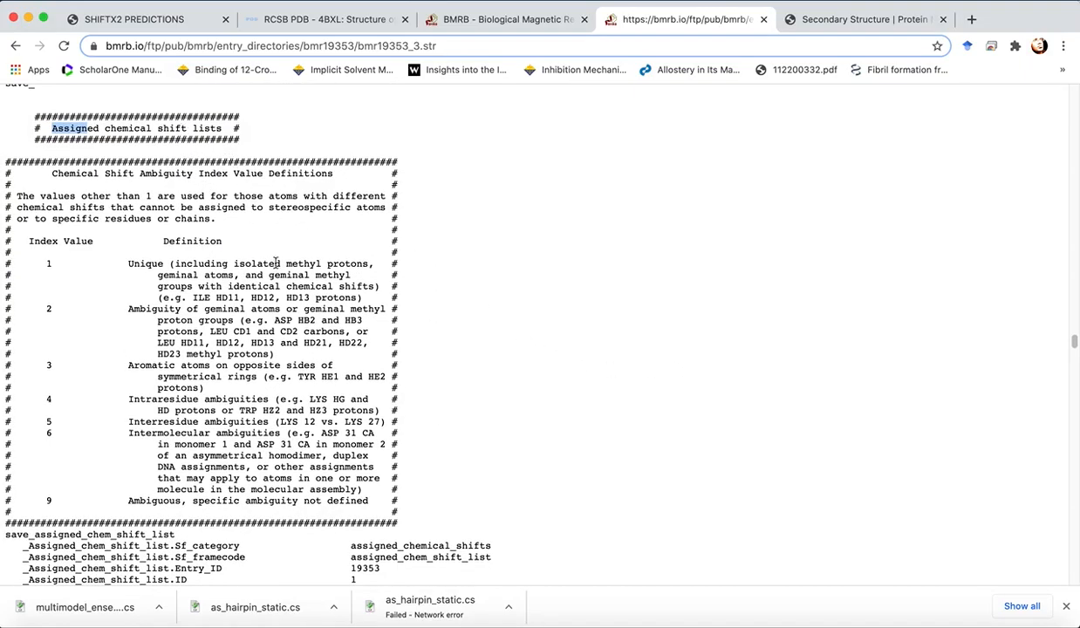
- Examine the field definitions heading the assigned chemical shift loop
scroll(297, 314, down, 15)
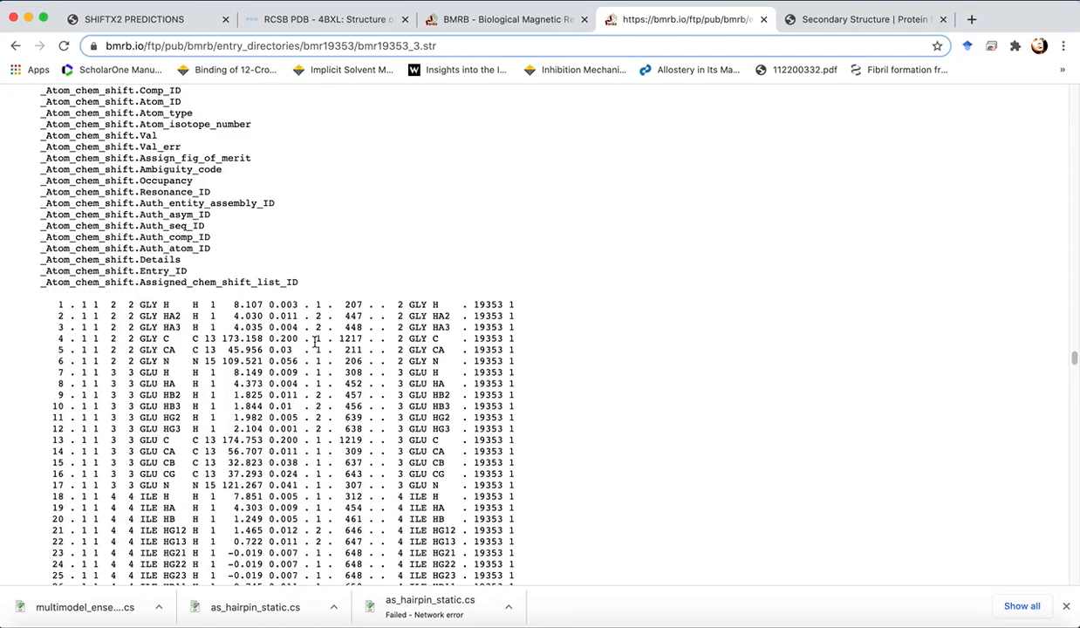
scroll(314, 344, up, 3)
scroll(307, 386, down, 3)
scroll(307, 386, down, 1)
scroll(305, 384, up, 4)
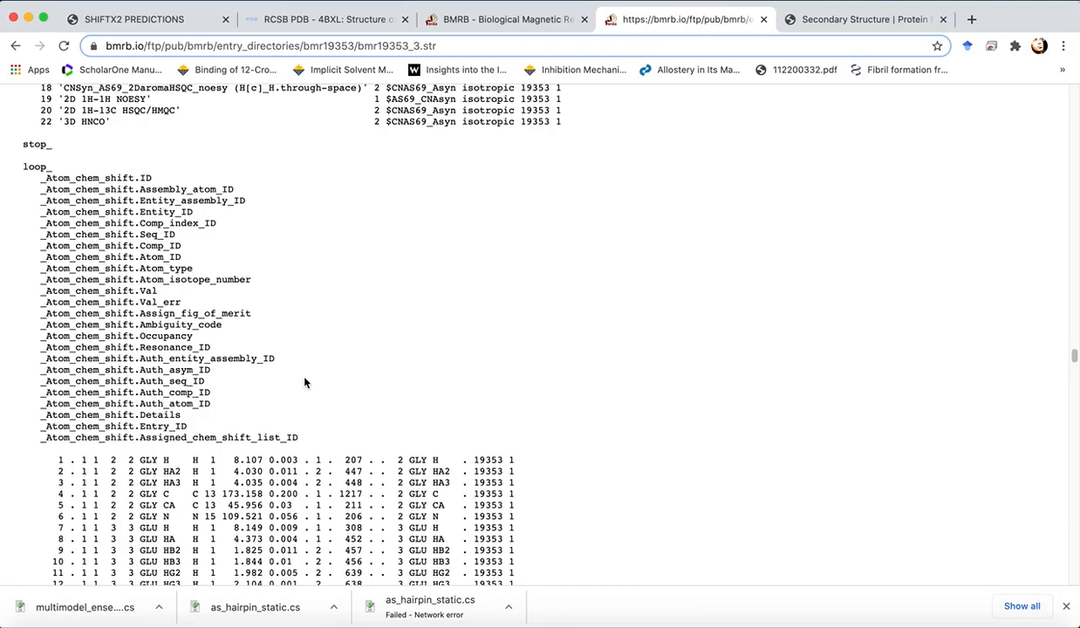
scroll(218, 462, down, 3)
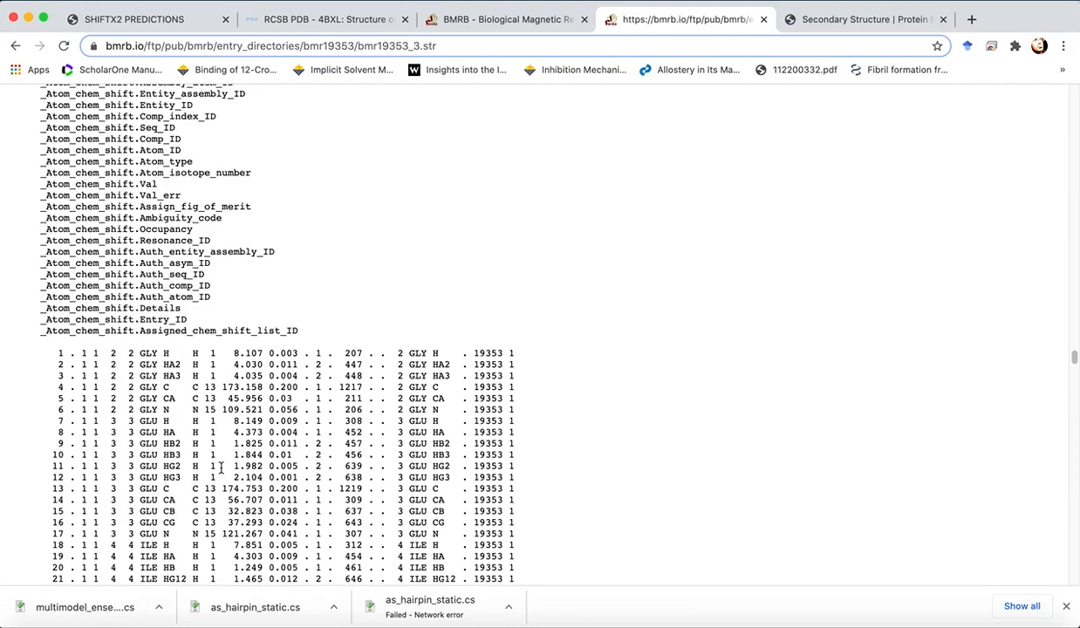
scroll(39, 375, up, 1)
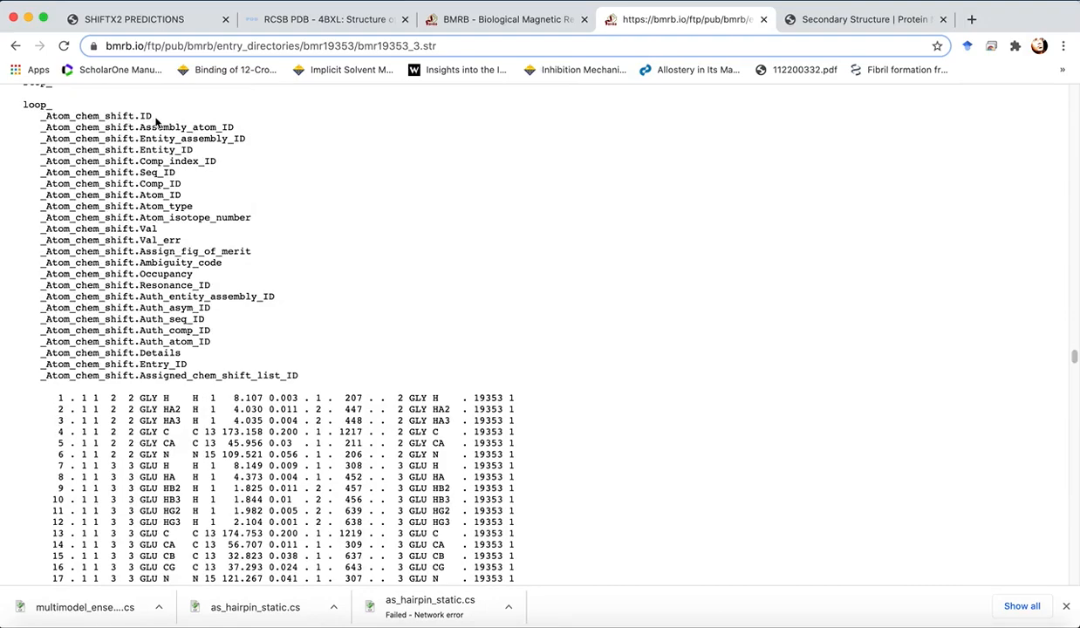
- Highlight field names and the matching columns in the first shift rows to relate each column to its field
drag(145, 116, 153, 116)
drag(141, 129, 235, 129)
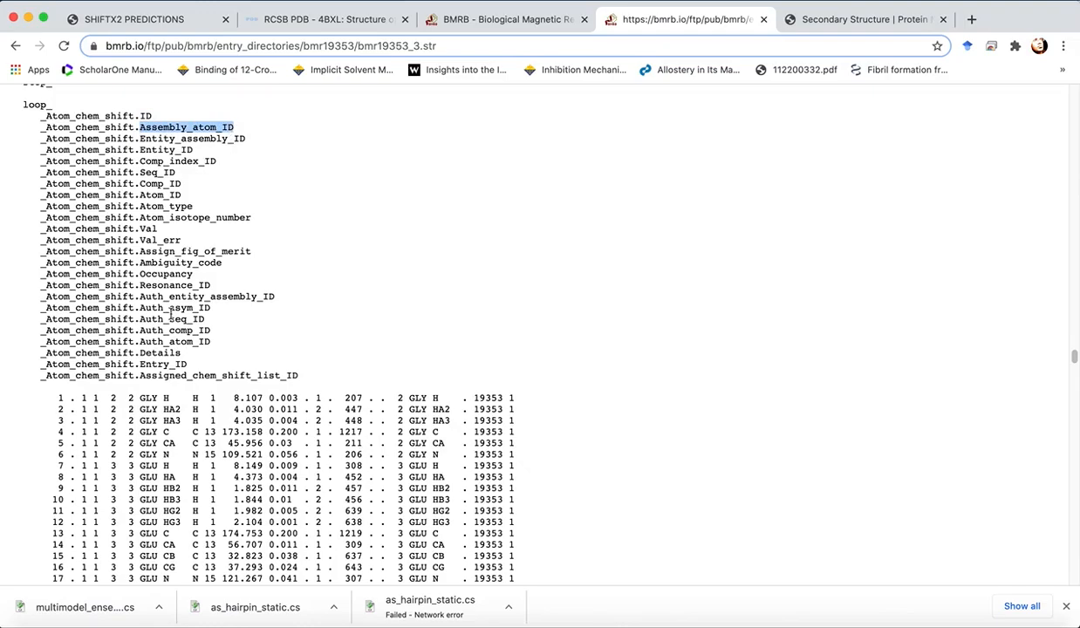
triple_click(73, 399)
click(75, 402)
drag(73, 399, 70, 413)
click(72, 426)
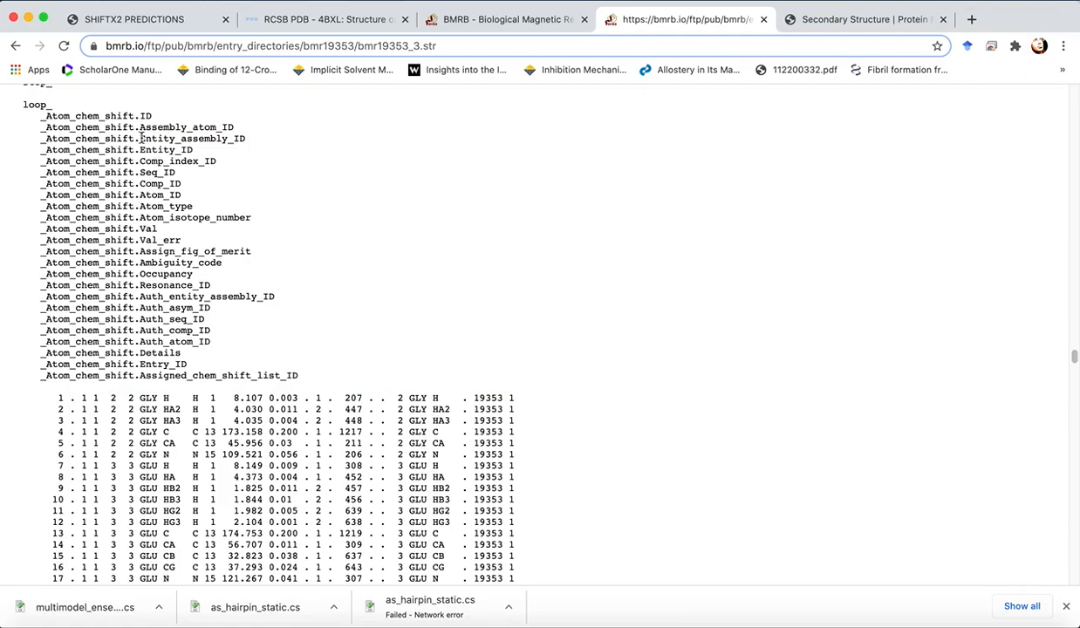
drag(140, 138, 246, 141)
click(227, 201)
drag(137, 151, 192, 150)
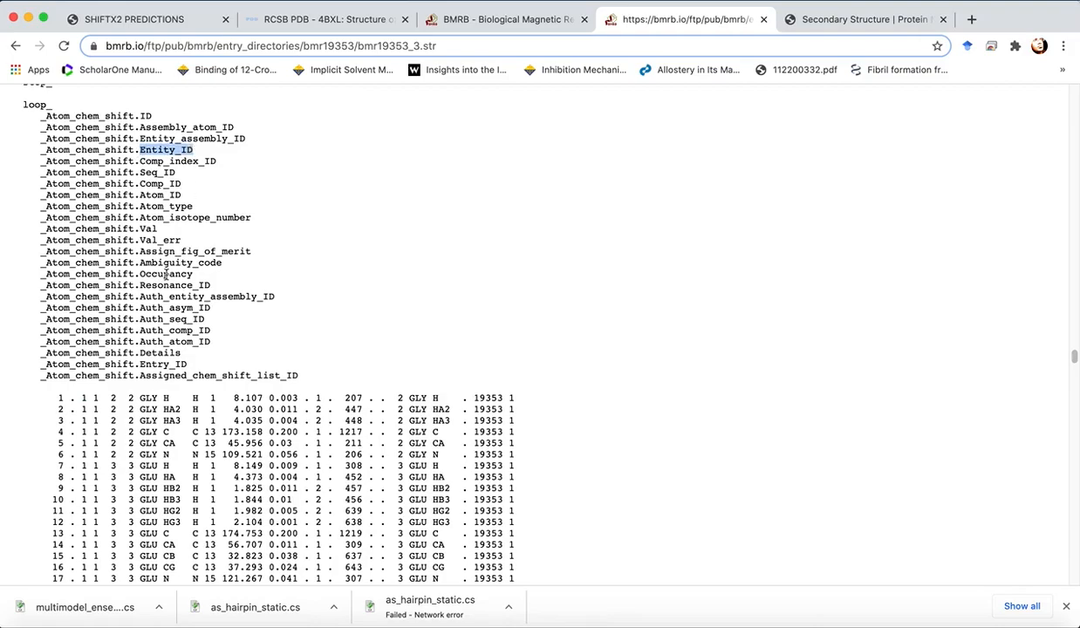
drag(91, 398, 97, 399)
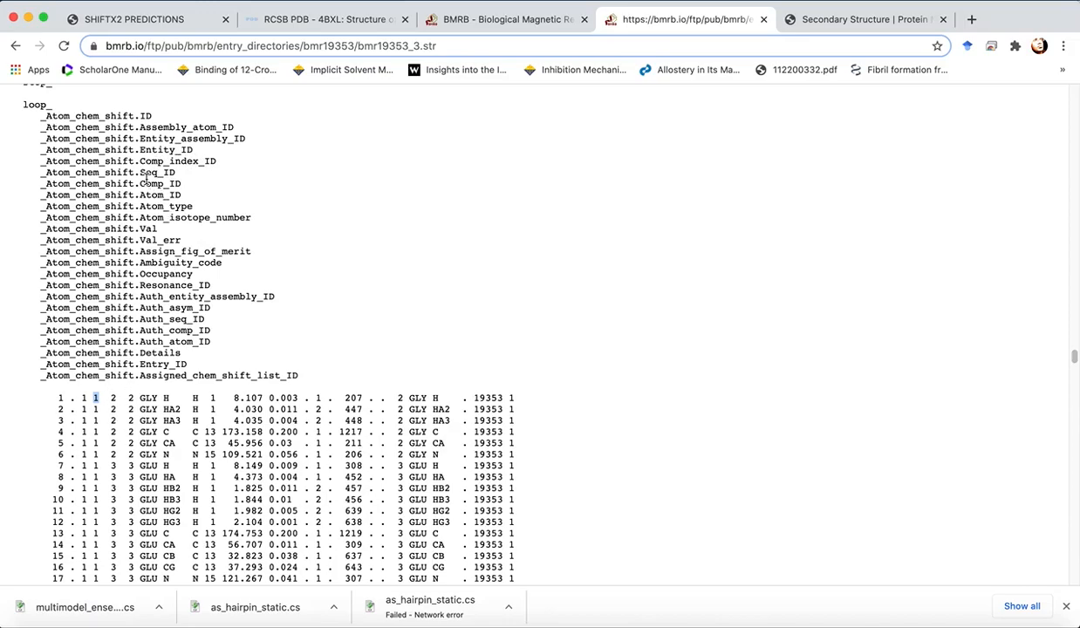
click(130, 399)
drag(132, 402, 130, 412)
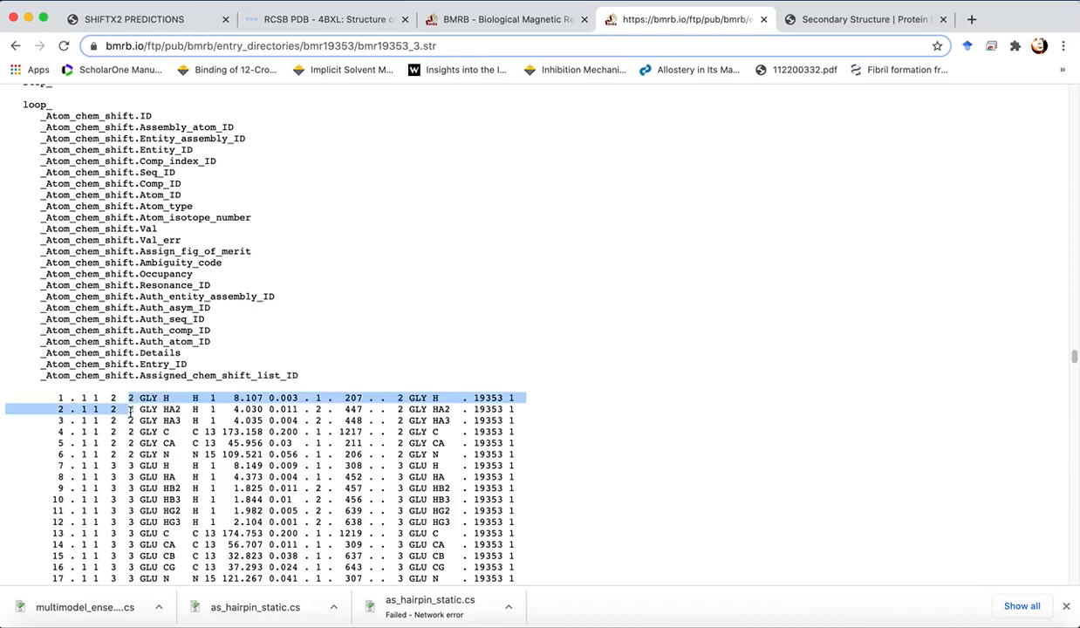
click(155, 500)
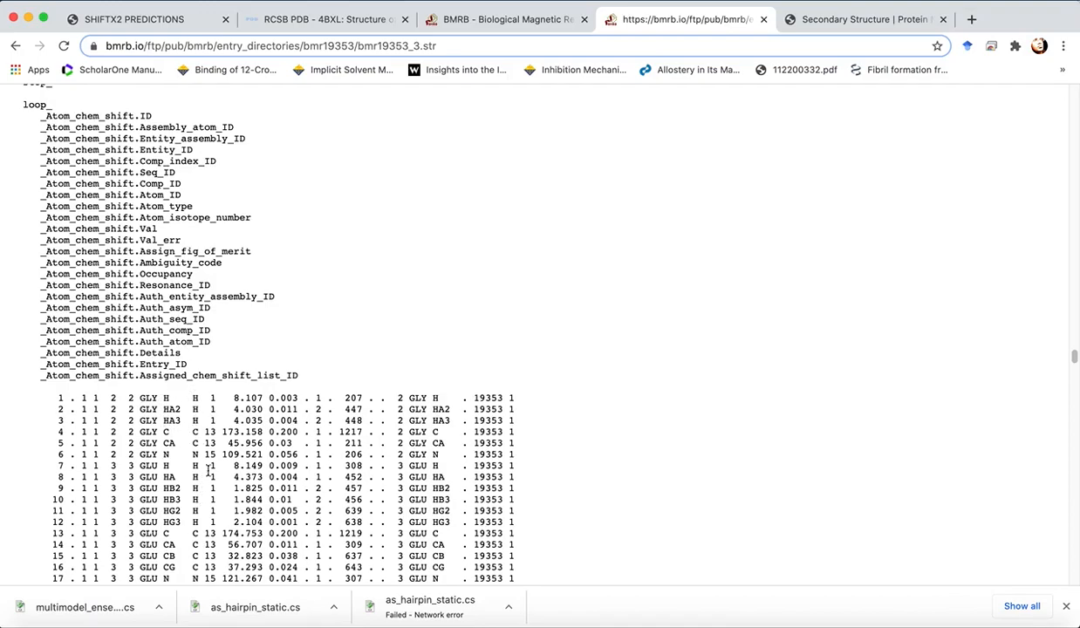
drag(207, 398, 215, 398)
drag(204, 431, 214, 435)
click(204, 436)
drag(223, 398, 265, 400)
- Scroll through the chemical shift rows to examine the entries for each residue and entity
scroll(276, 429, down, 5)
scroll(273, 431, down, 10)
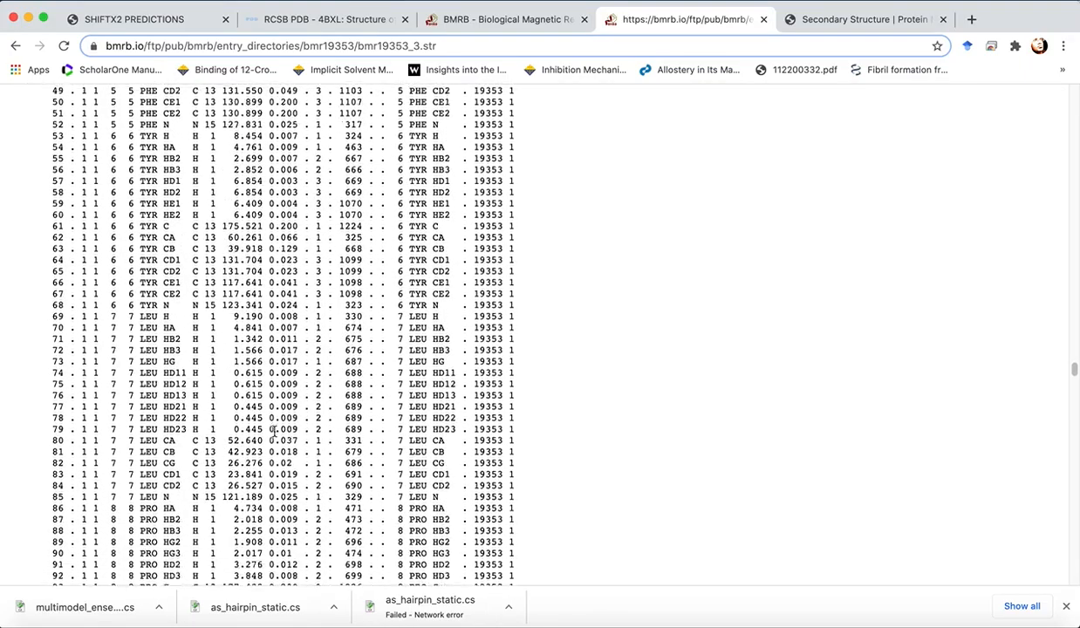
scroll(273, 430, down, 8)
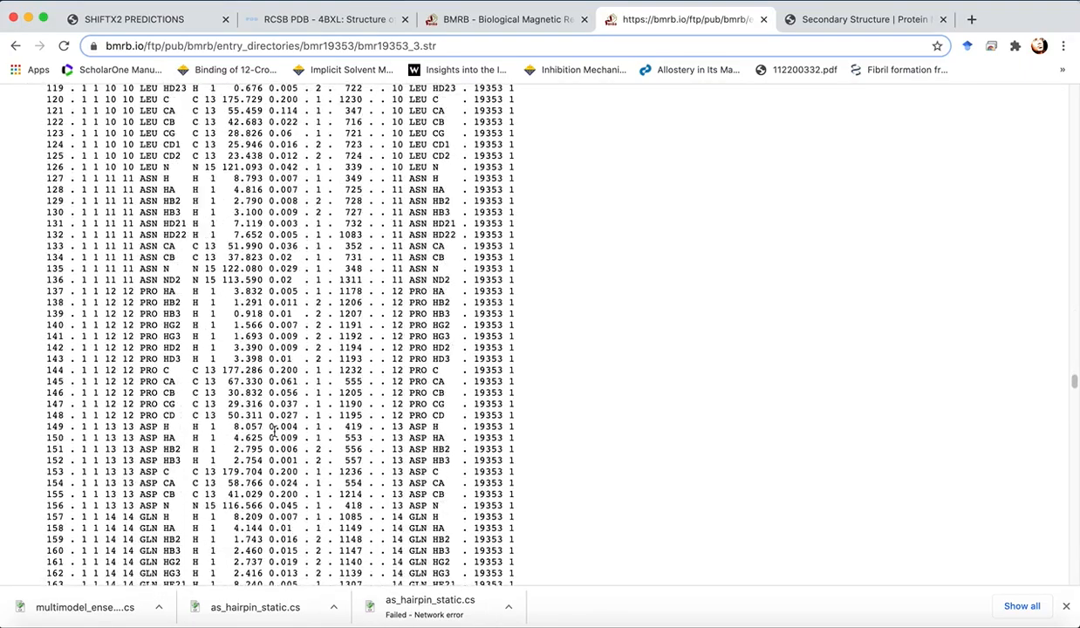
scroll(273, 431, down, 10)
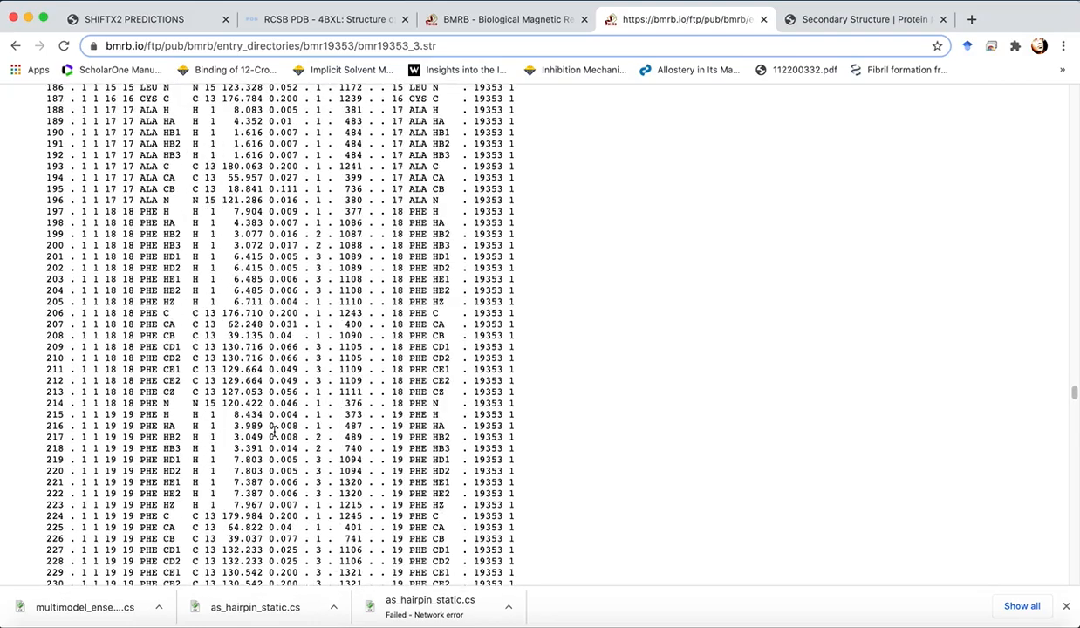
scroll(273, 431, down, 15)
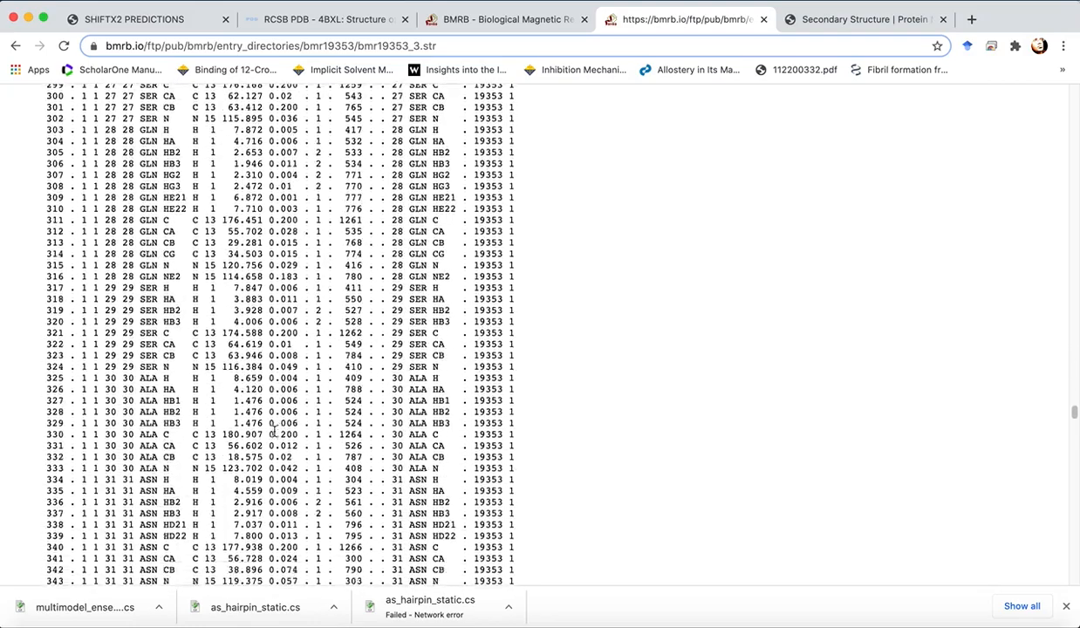
scroll(273, 431, down, 5)
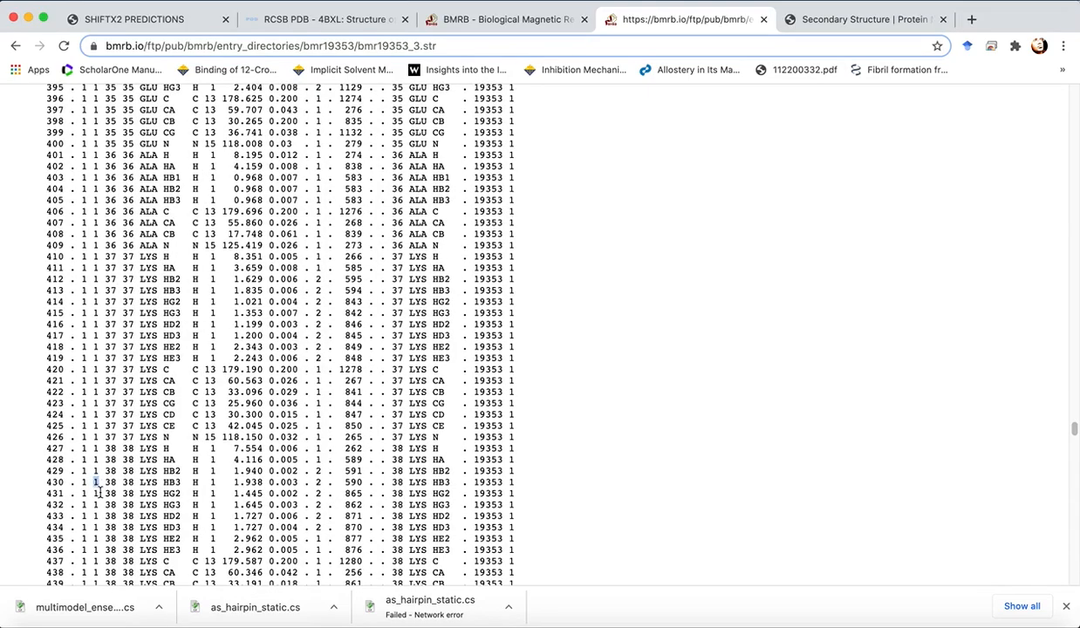
scroll(168, 490, down, 16)
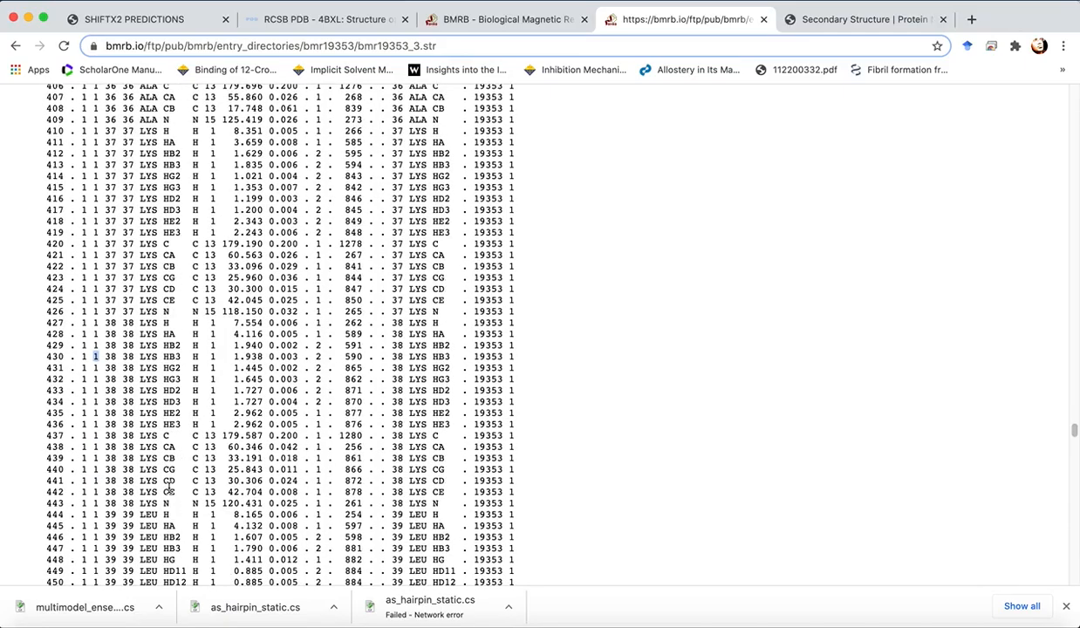
scroll(168, 487, down, 20)
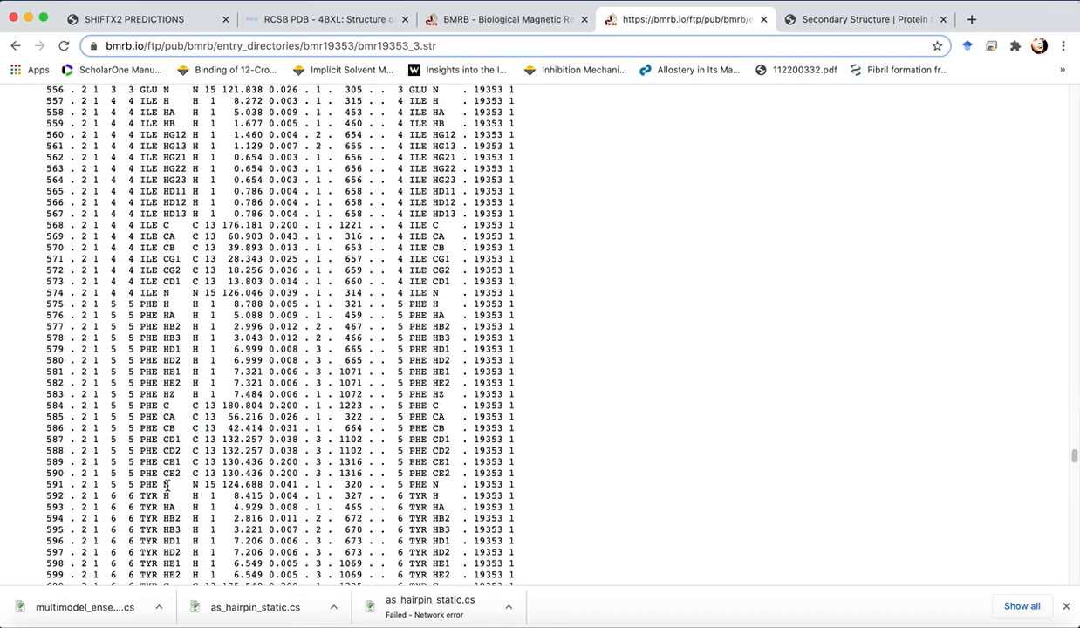
scroll(166, 478, down, 20)
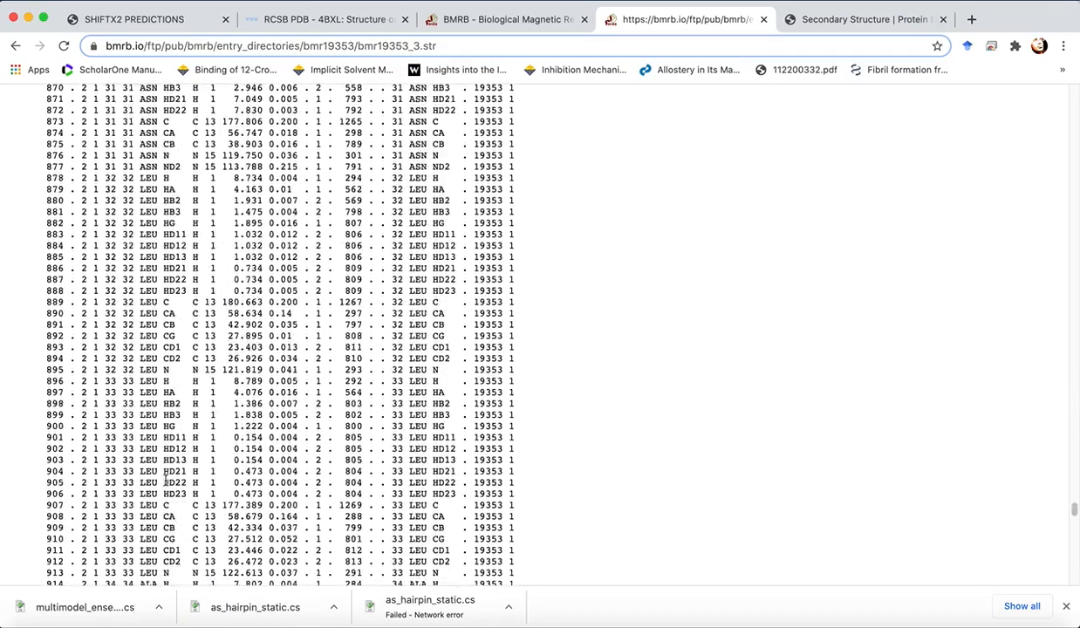
scroll(166, 478, up, 6)
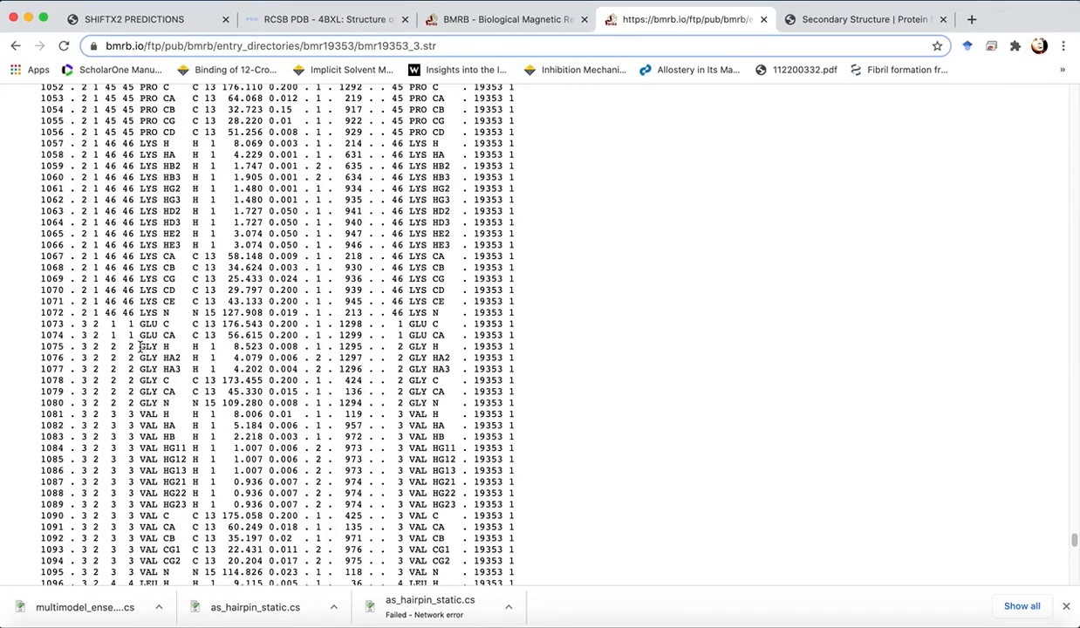
- Copy the A-Syn entity's chemical shift rows, 1073 through 1307, from the NMR-STAR file
drag(73, 342, 521, 516)
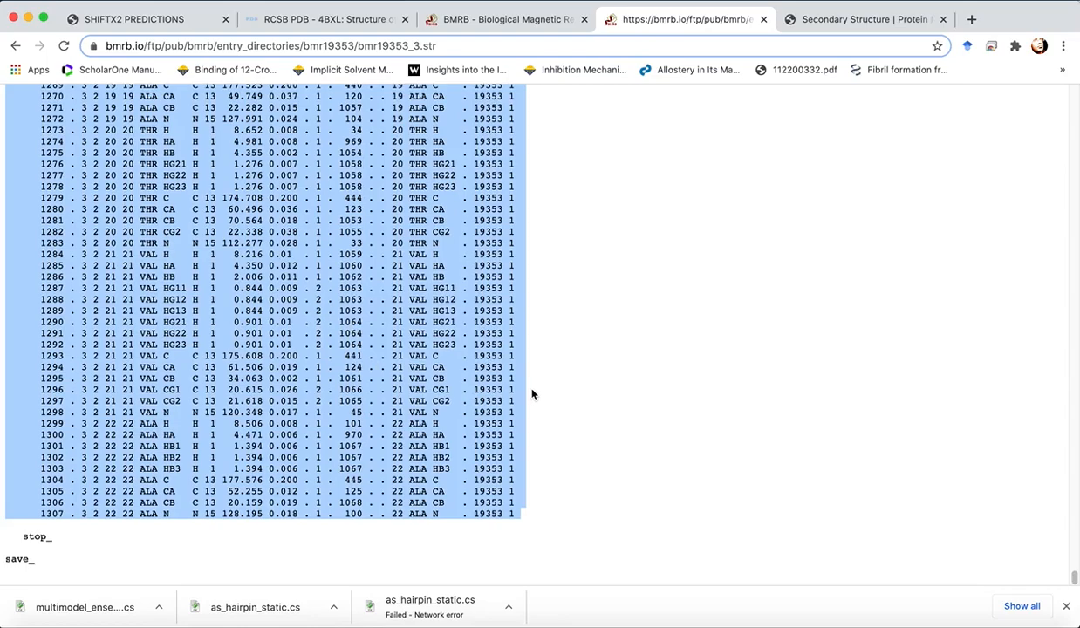
click(1025, 622)
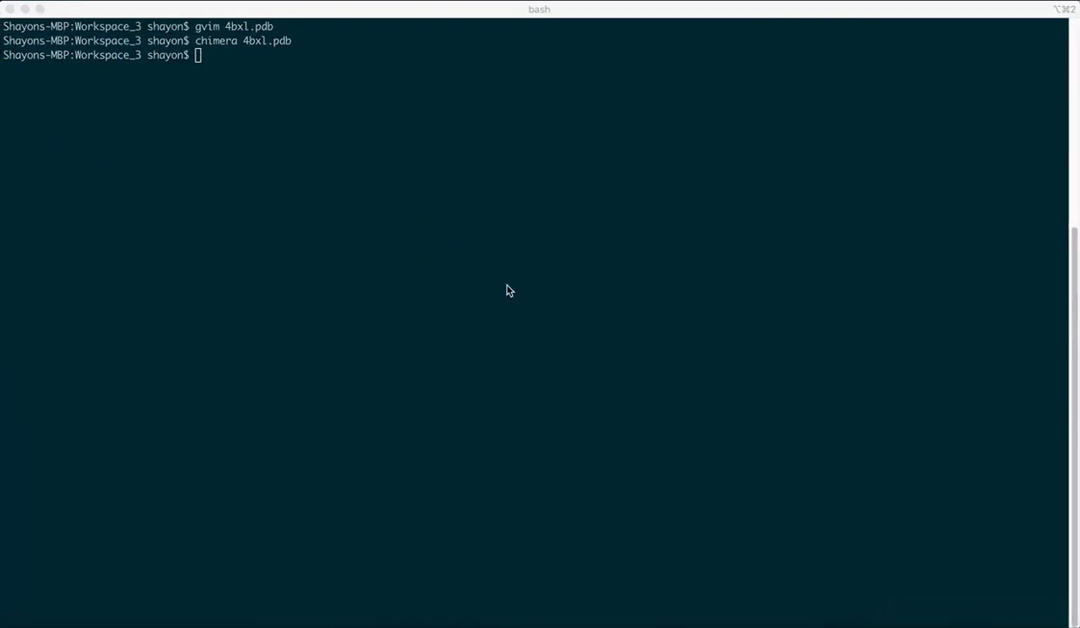
- Open a new file exp_hairpin.cs in gvim from the terminal
text(gim)
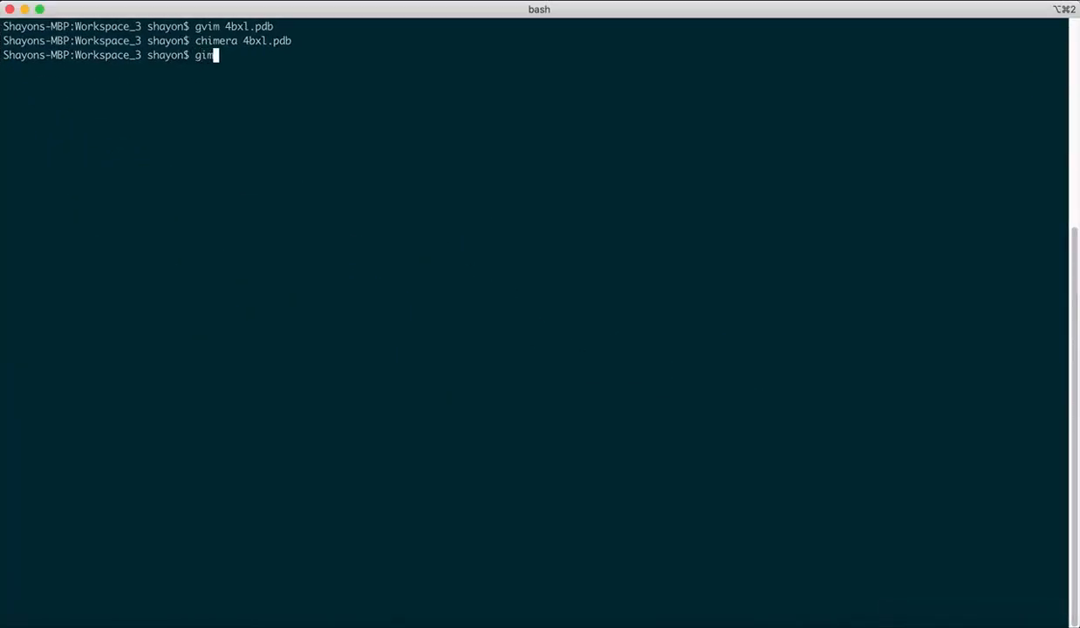
text( exp)
key(BackSpace)
key(BackSpace)
key(BackSpace)
key(BackSpace)
key(BackSpace)
key(BackSpace)
key(BackSpace)
text(gvim exp_hairpin)
text(_)
key(BackSpace)
text(.cs)
key(Return)
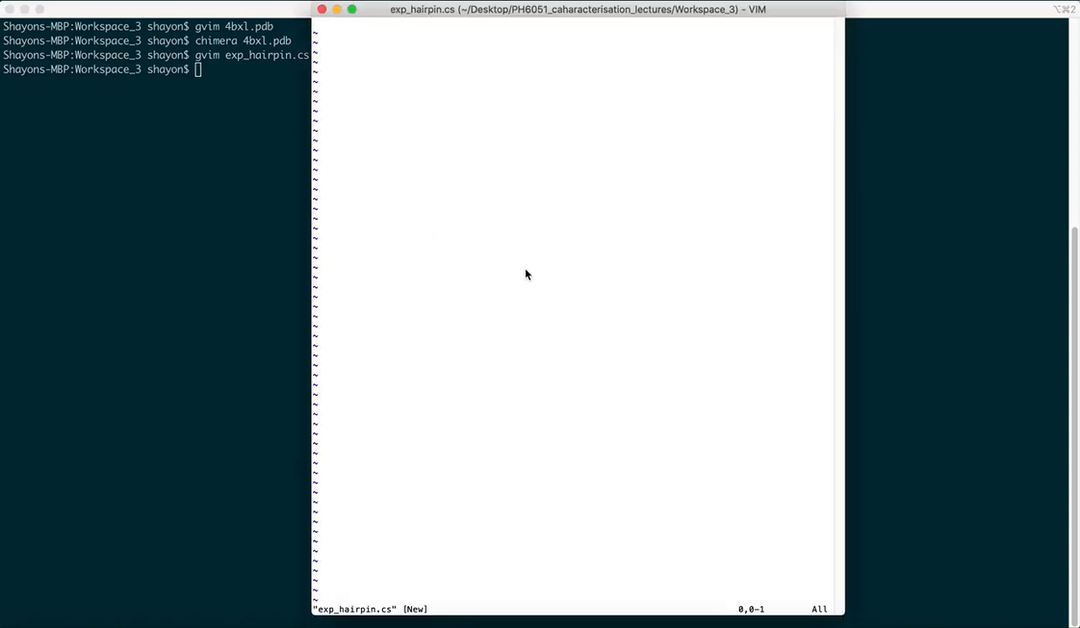
- Paste the copied experimental shift rows into exp_hairpin.cs and scroll through them
key(super+v)
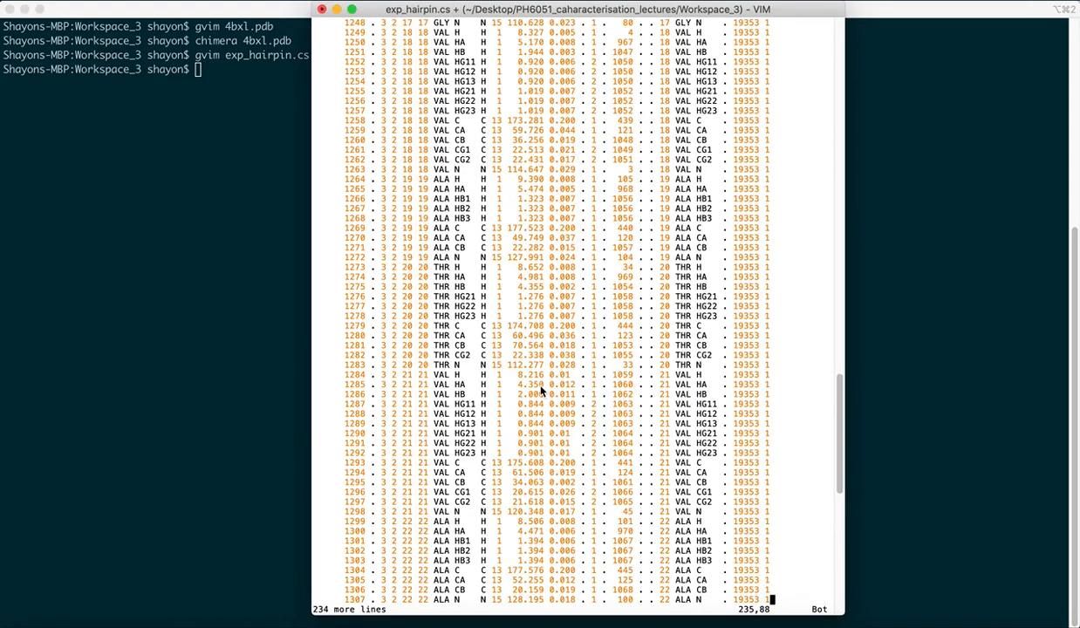
scroll(540, 392, up, 3)
scroll(541, 391, up, 10)
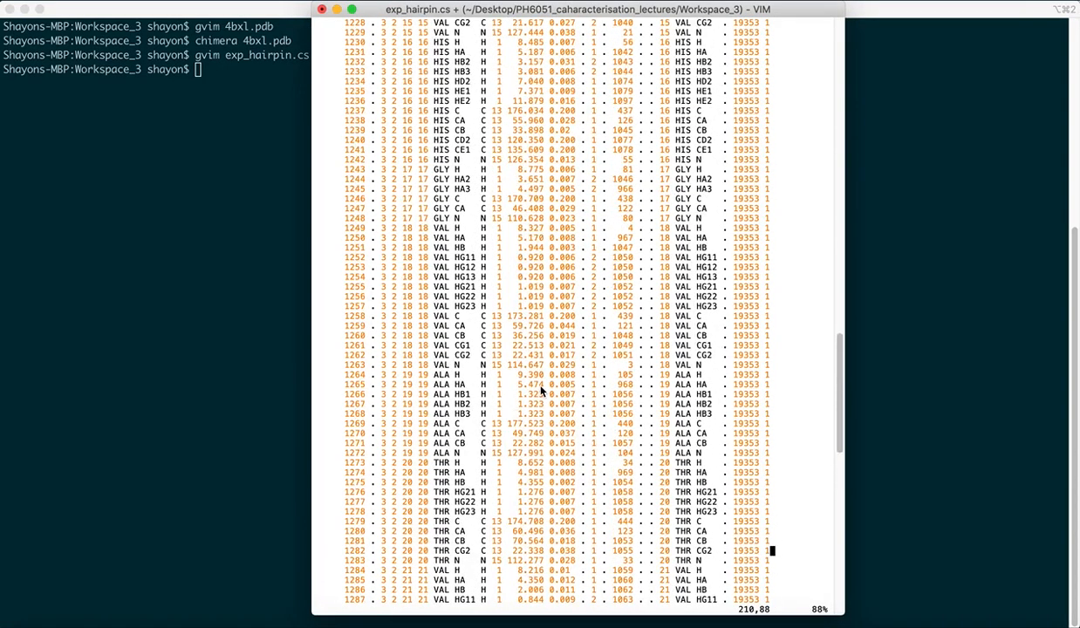
scroll(541, 391, up, 20)
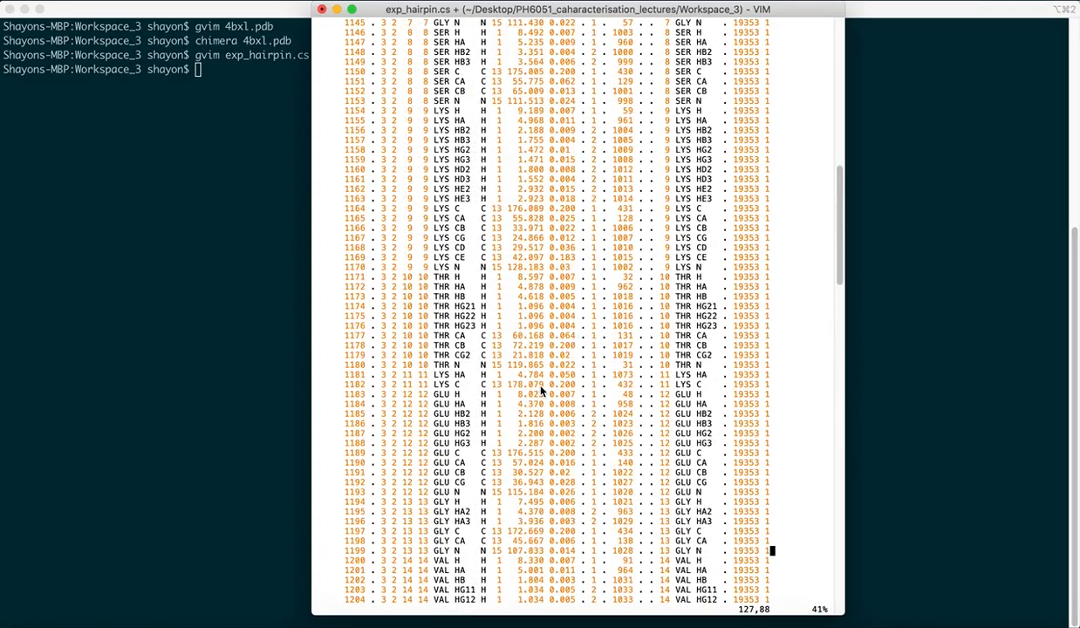
- Save and close exp_hairpin.cs
scroll(541, 393, up, 4)
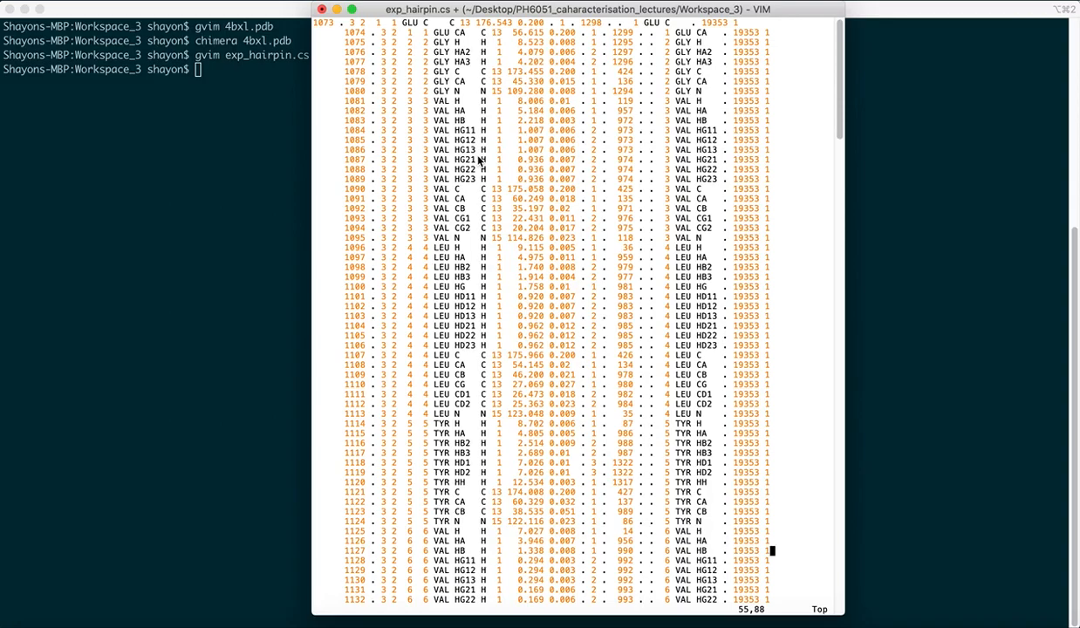
key(shift+z)
key(shift+z)
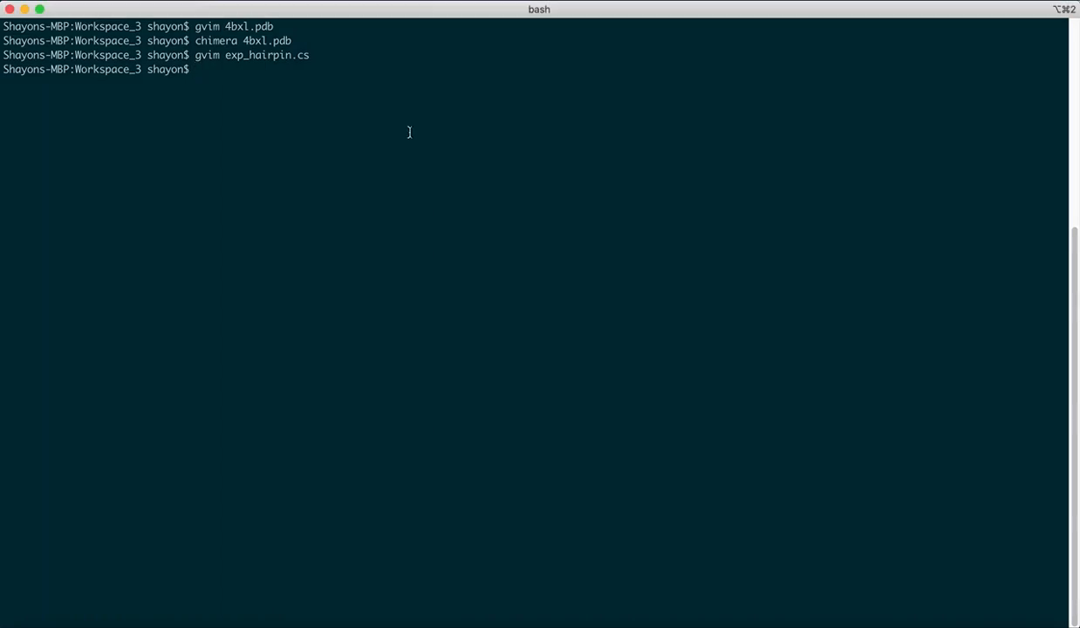
- Open as_hairpin_static.cs in gvim to inspect the predicted backbone shifts, then close it
text(gvim)
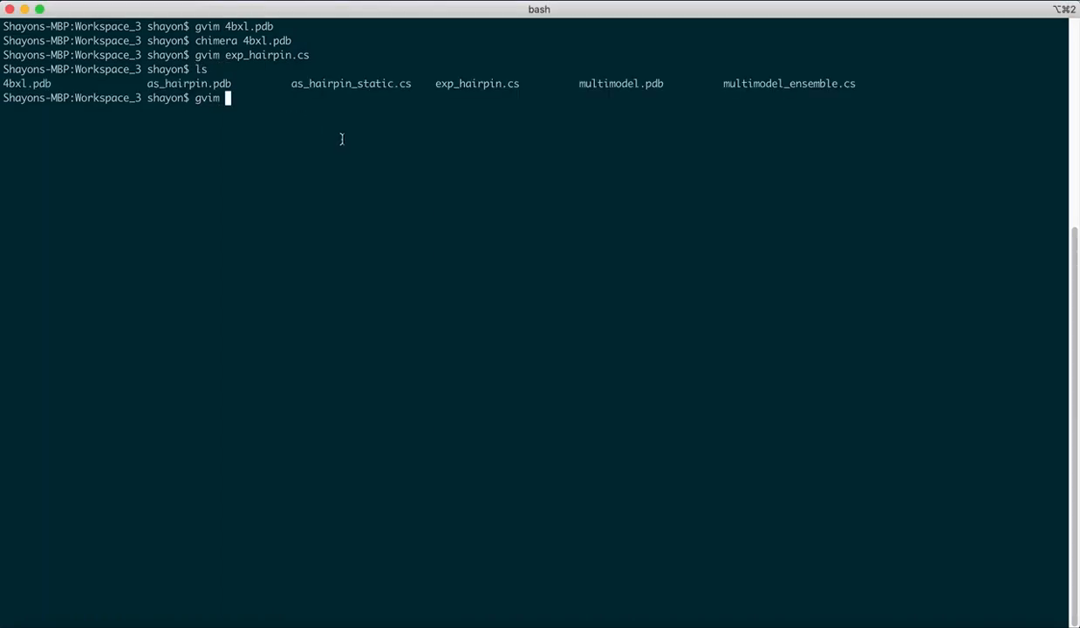
text(as_hair)
key(Tab)
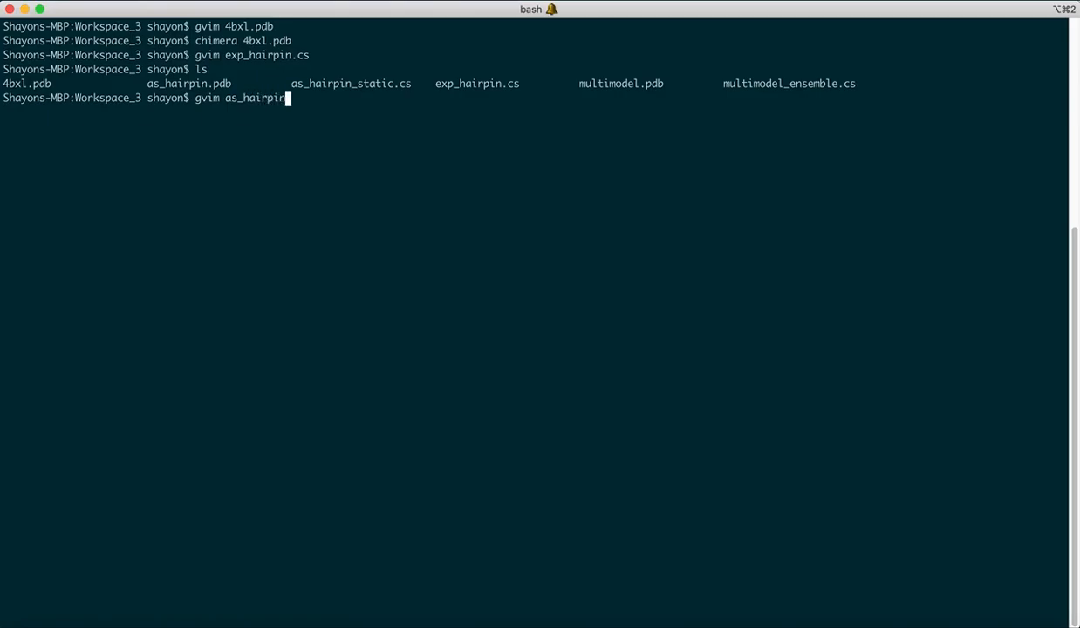
text(_)
key(Tab)
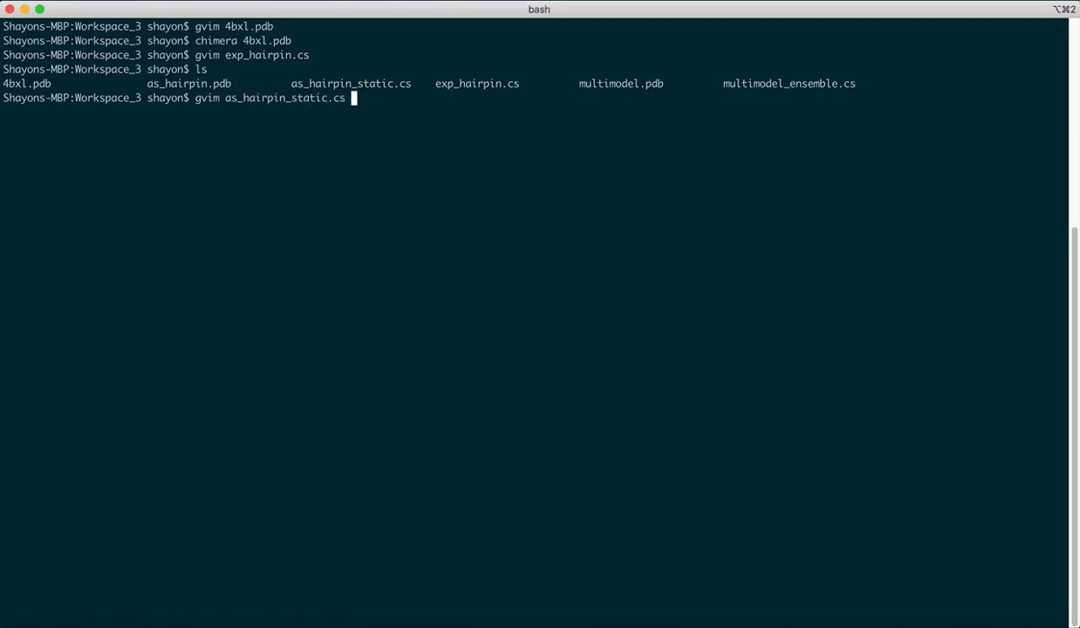
key(Return)
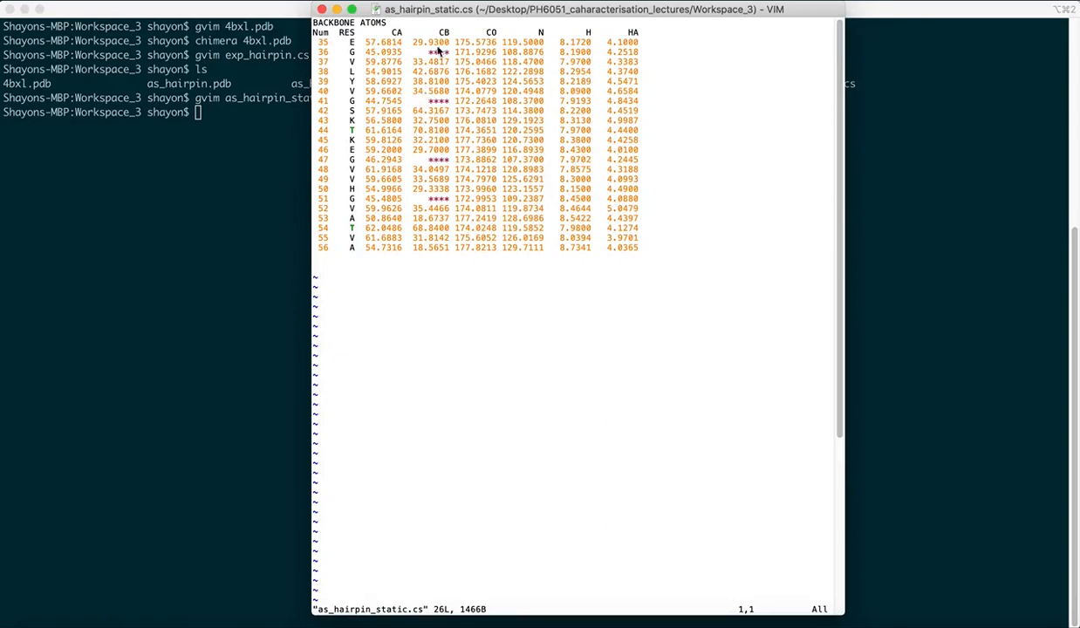
drag(426, 10, 526, 13)
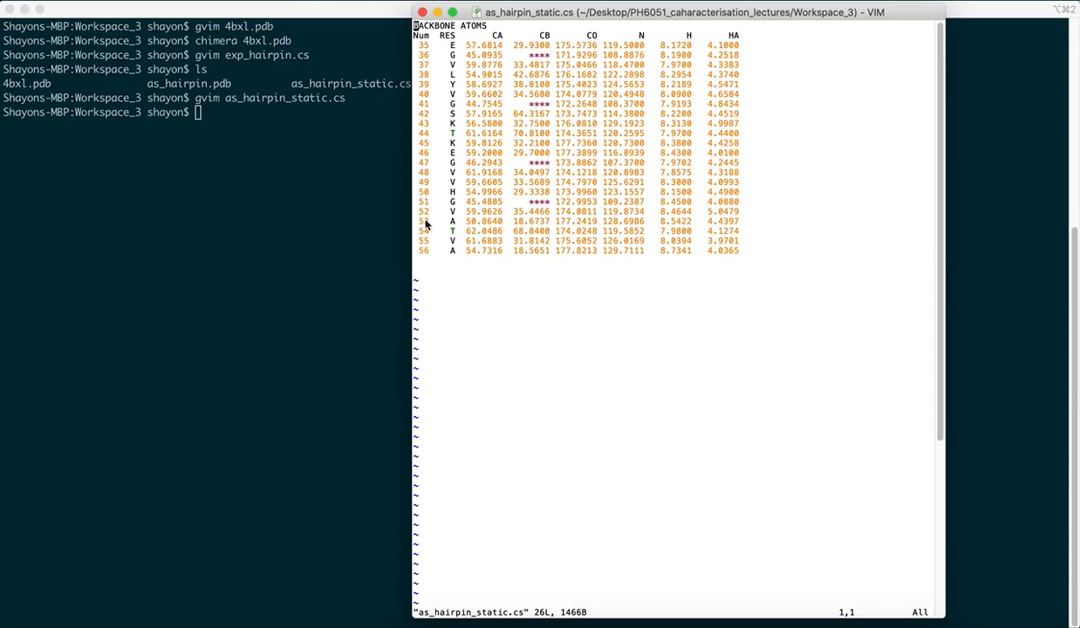
click(423, 12)
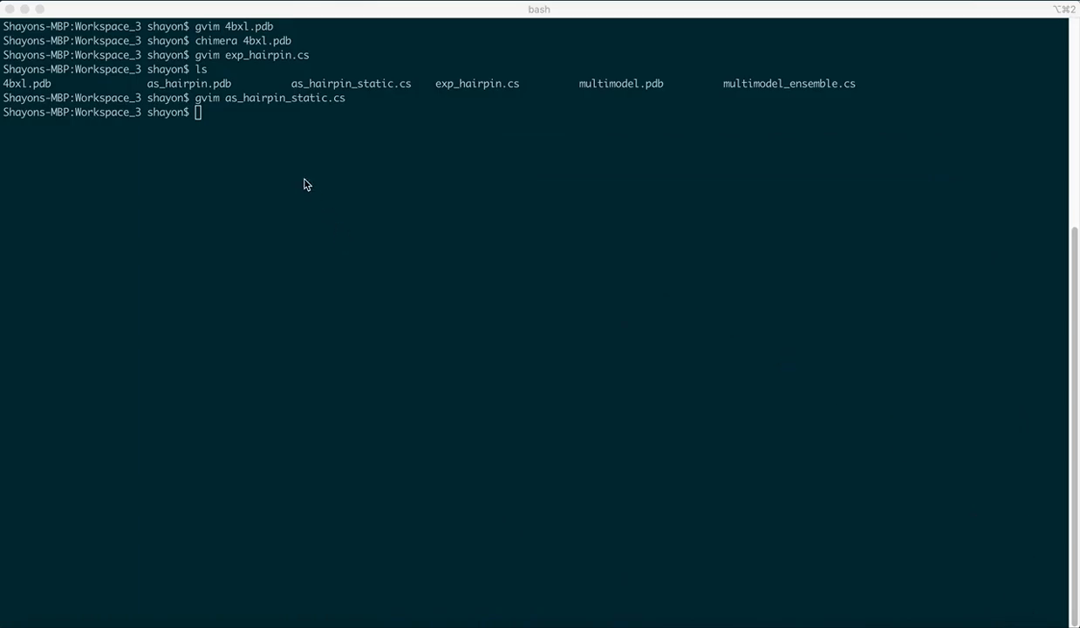
- Print residue numbers and CA shifts from as_hairpin_static.cs with awk 'NR>2 {print $1, $3}'
text(awk ')
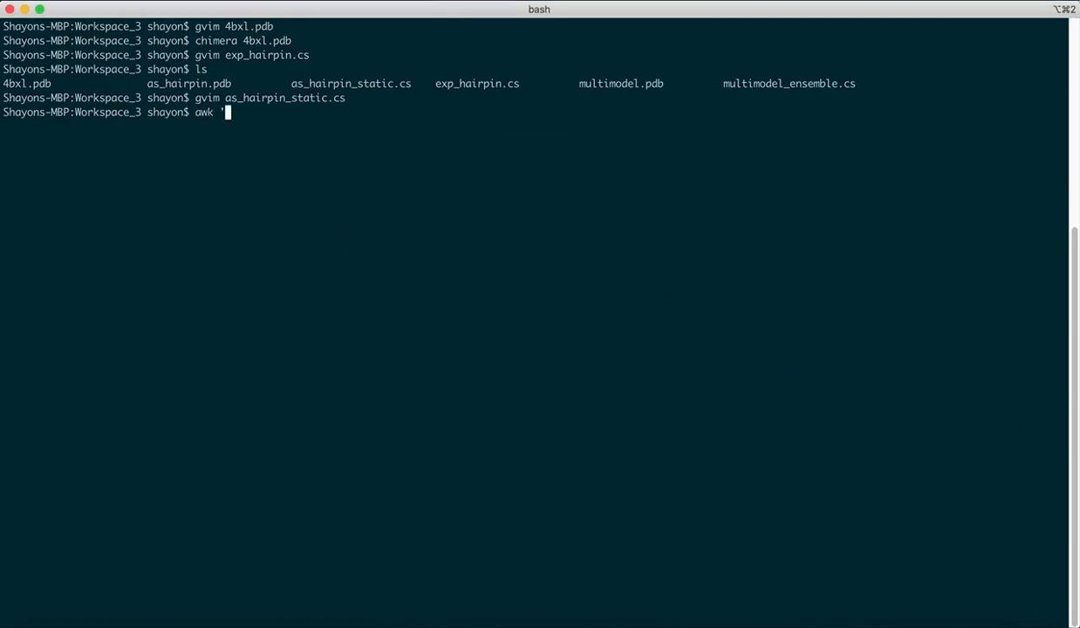
text(NR>2 {print $1)
text(, $3}' as_hai)
key(Tab)
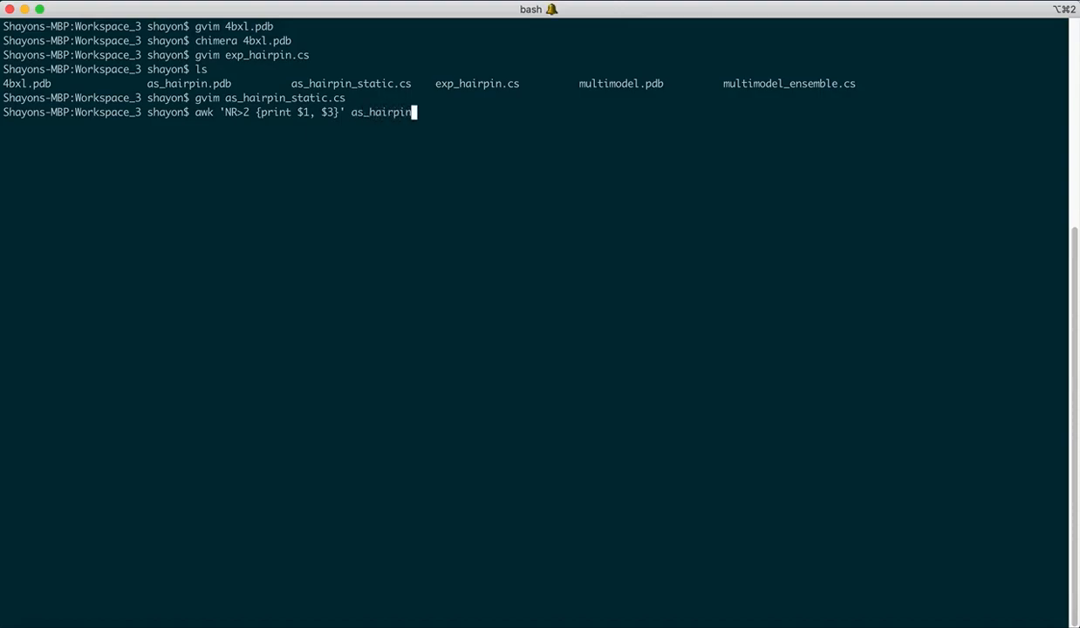
text(_st)
key(Tab)
key(Return)
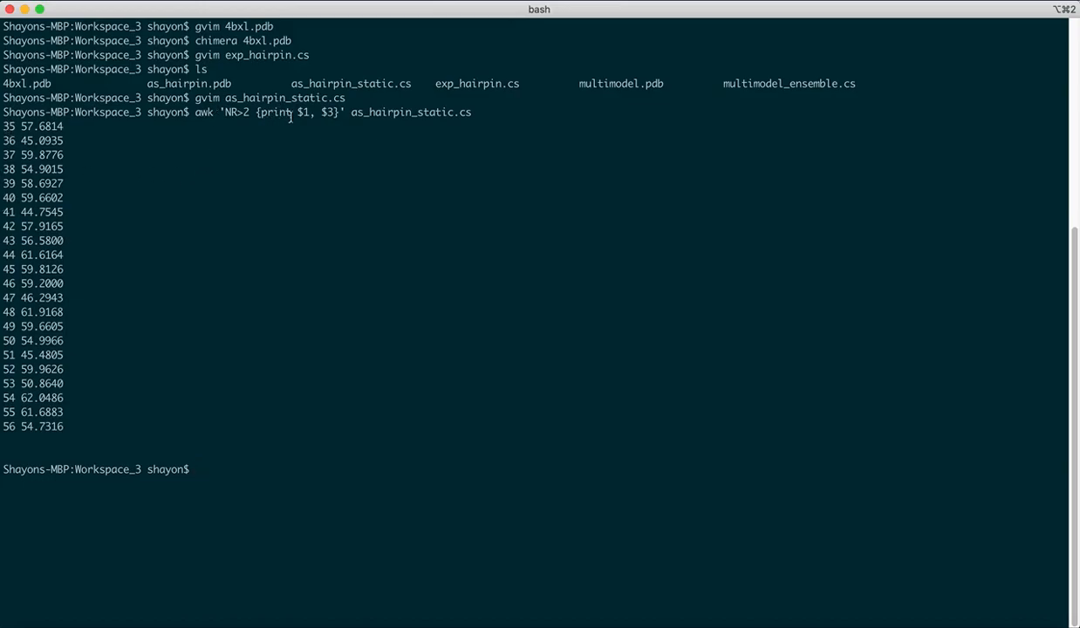
- Write renumbered CA shifts to ca_static.cs using awk 'NR>2 {print $1-34, $3}' on as_hairpin_static.cs
text(awk 'NR>2)
text({print)
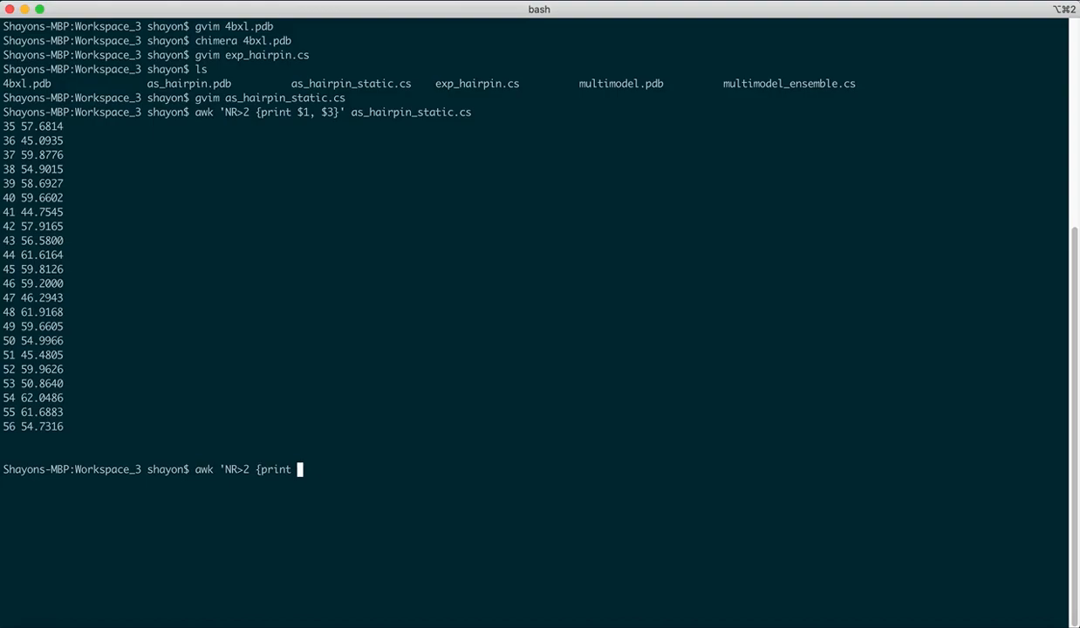
text( $1-34)
text(, $3}' as_h)
key(Tab)
text(_s)
key(Tab)
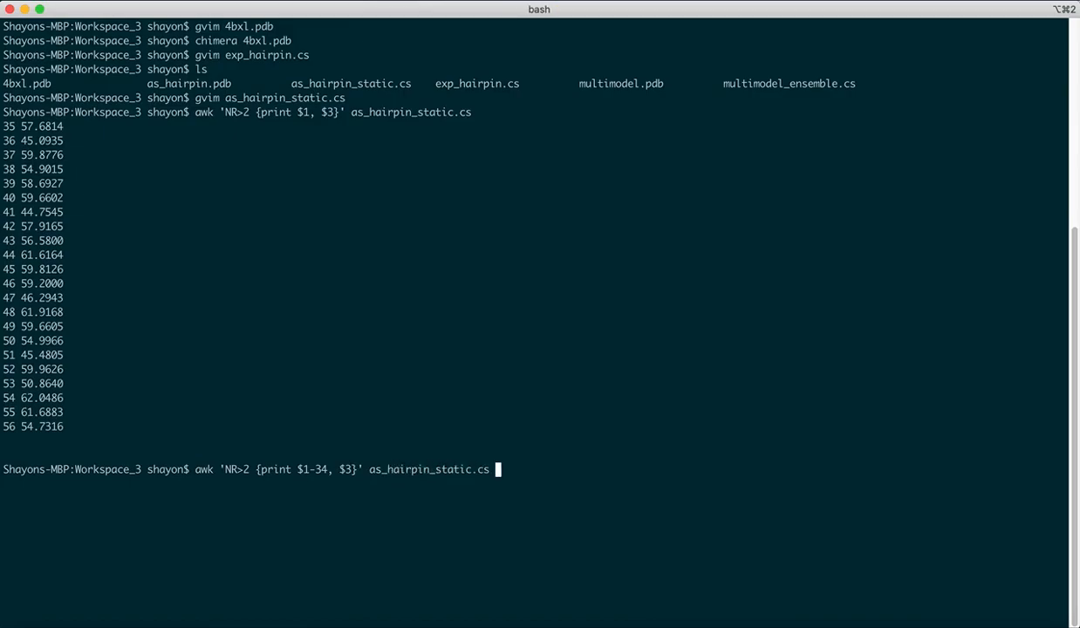
text(> ca_static.cs)
key(Return)
- Open ca_static.cs, delete the two trailing -34 lines, and save and close the file
text(gvim ca_)
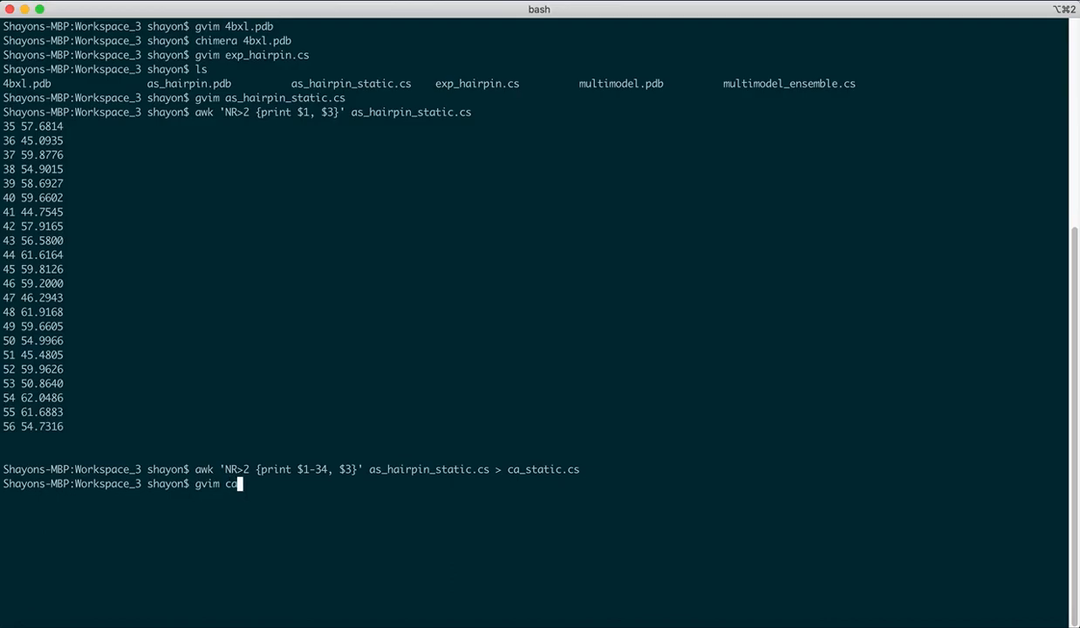
key(Tab)
key(Return)
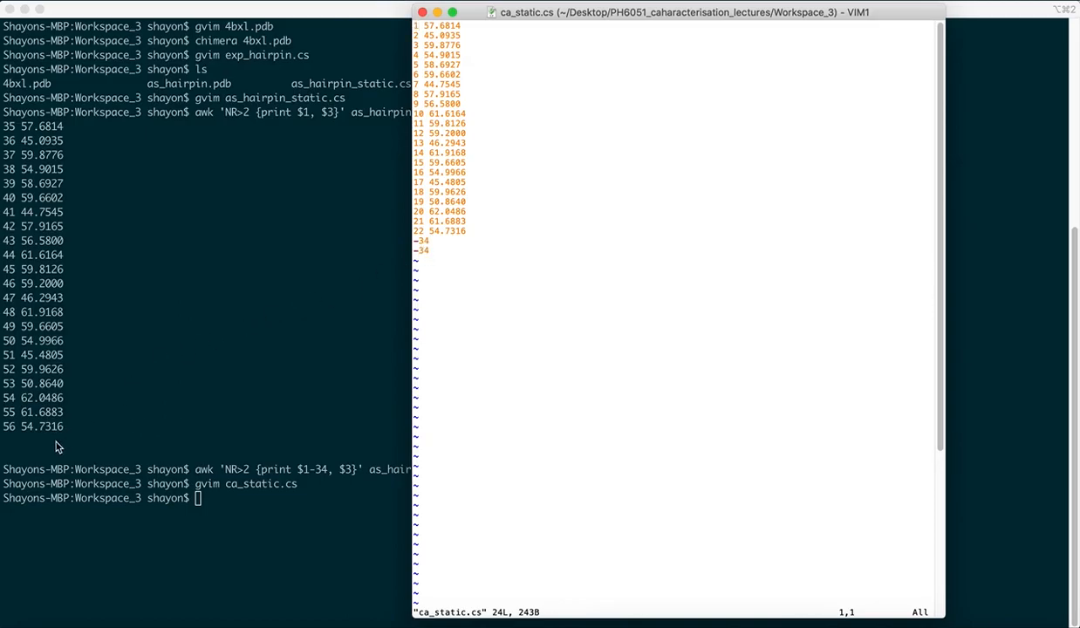
click(429, 248)
drag(429, 248, 418, 241)
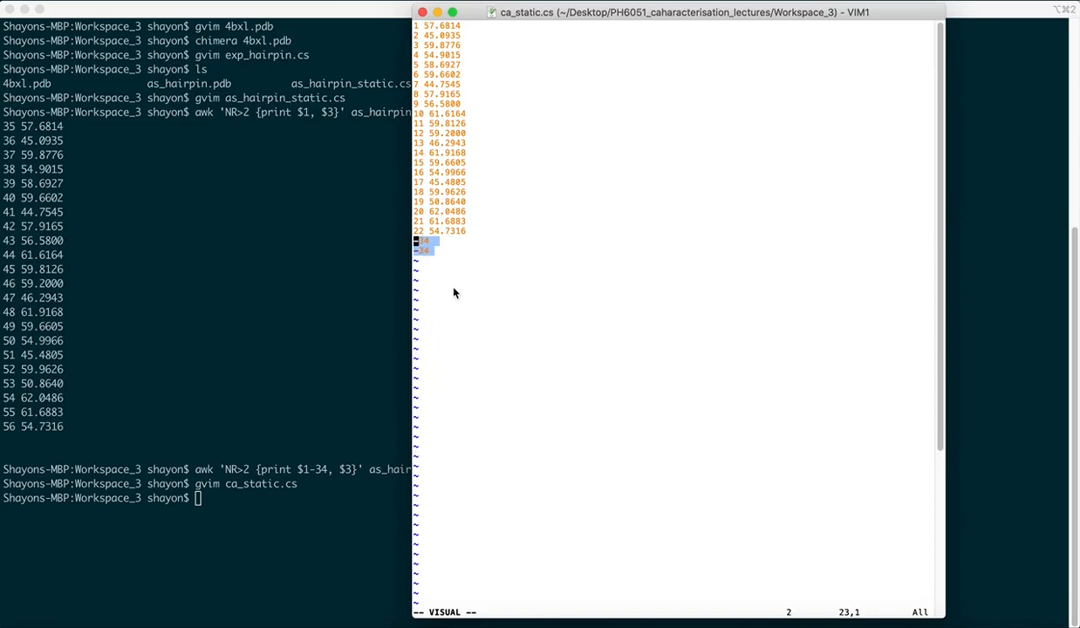
key(d)
key(i)
key(BackSpace)
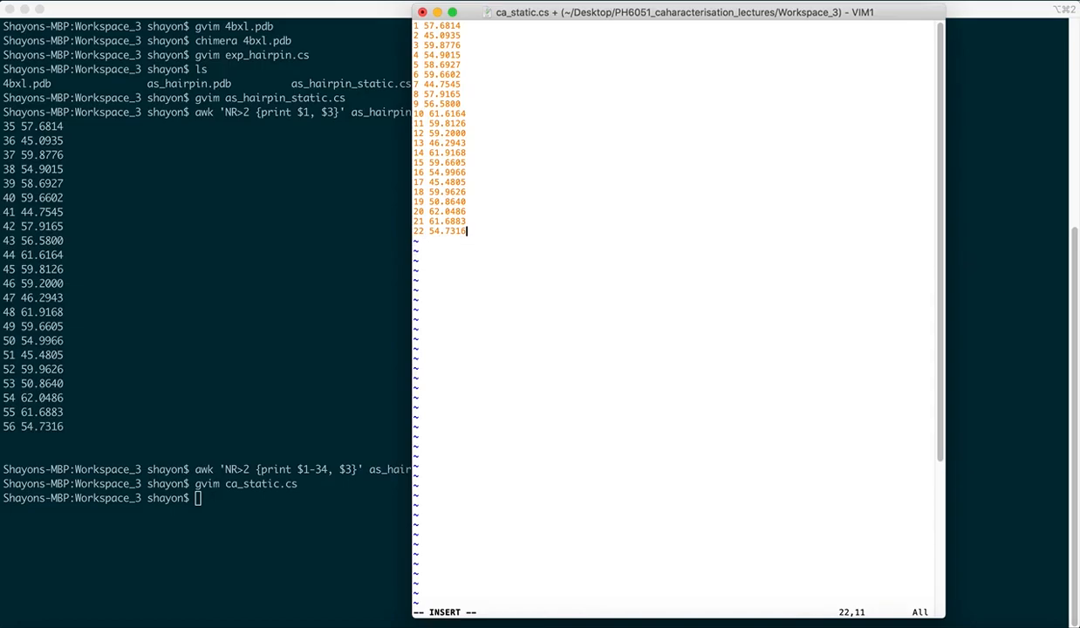
key(Escape)
key(shift+z)
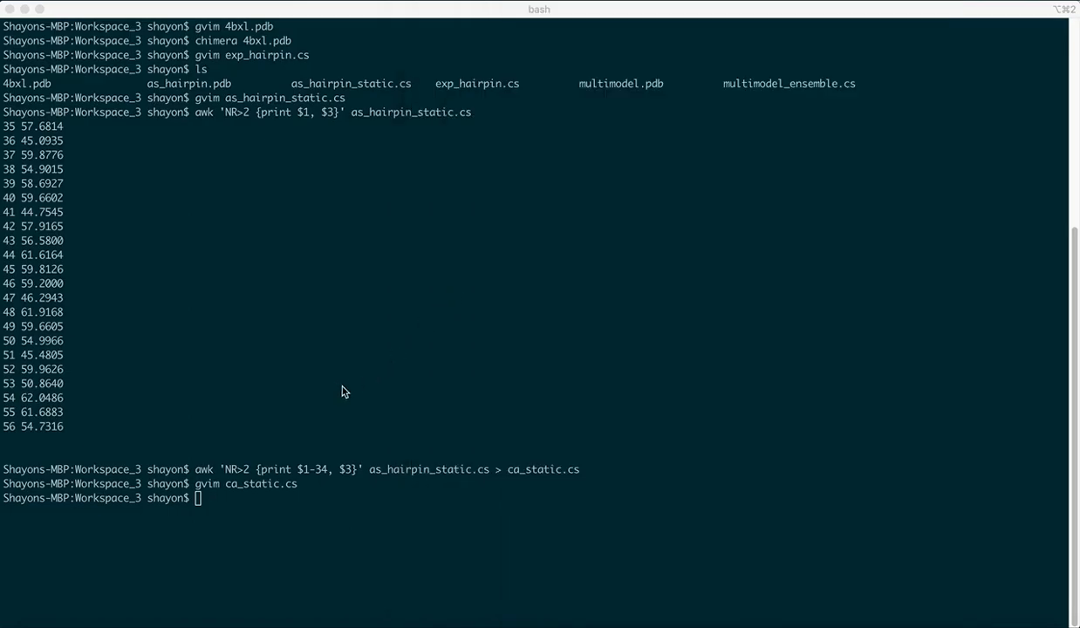
click(322, 344)
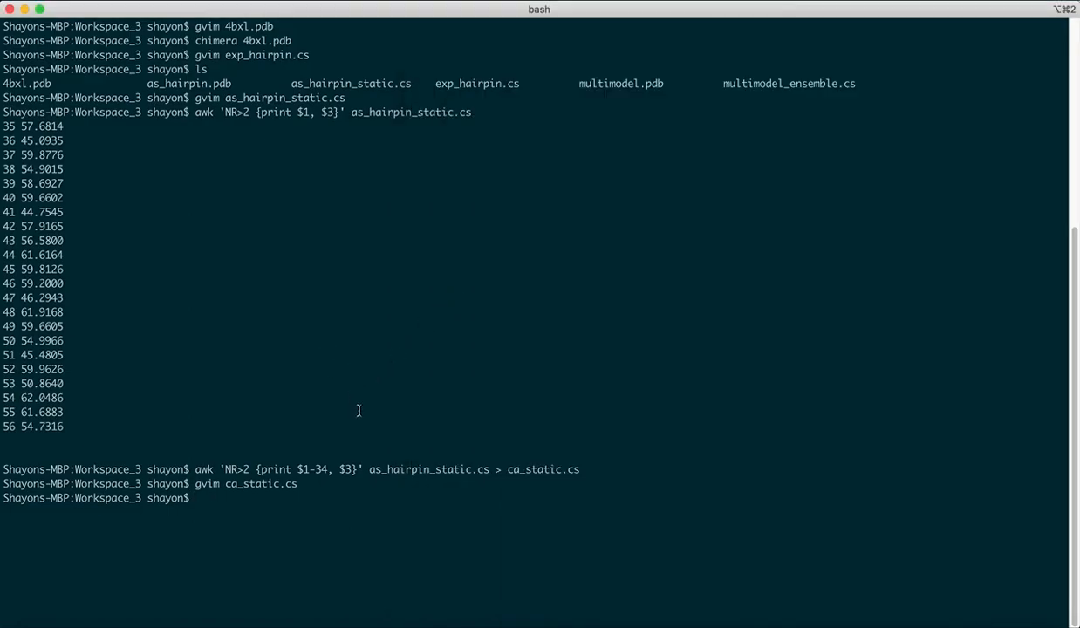
- Open multimodel_ensemble.cs in gvim to inspect the ensemble-predicted shifts, then close it
text(gvim)
text(multi)
key(Tab)
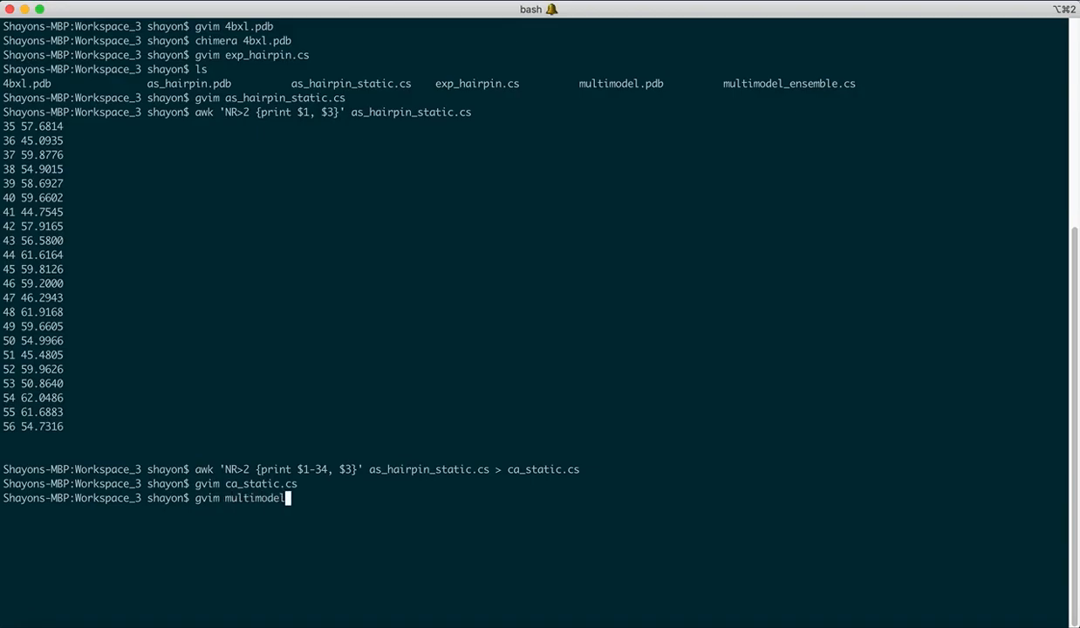
text(_)
key(Tab)
key(Return)
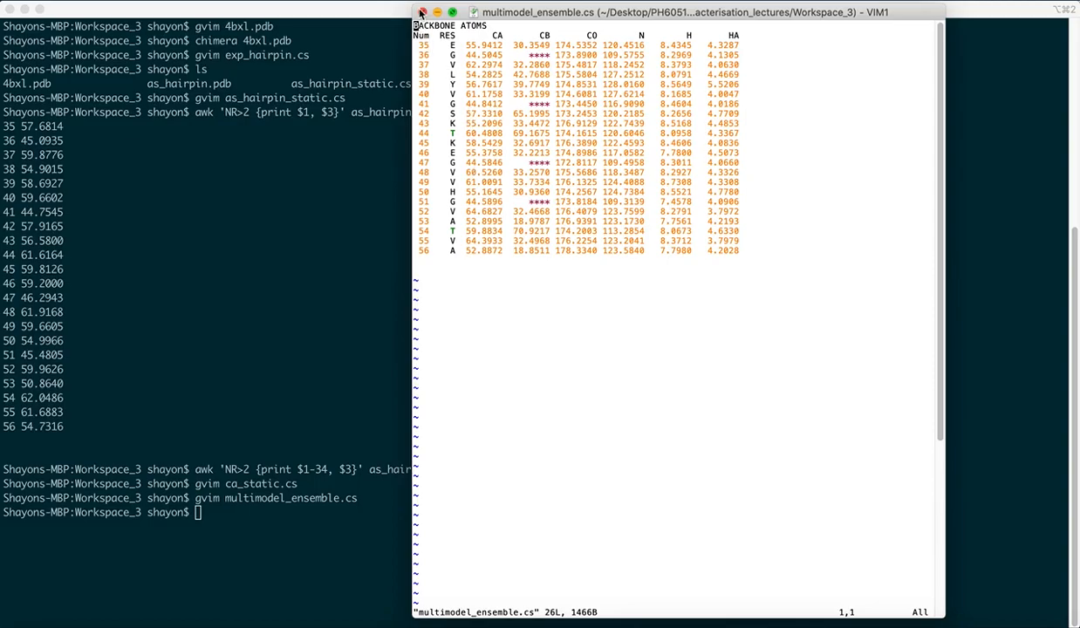
click(422, 13)
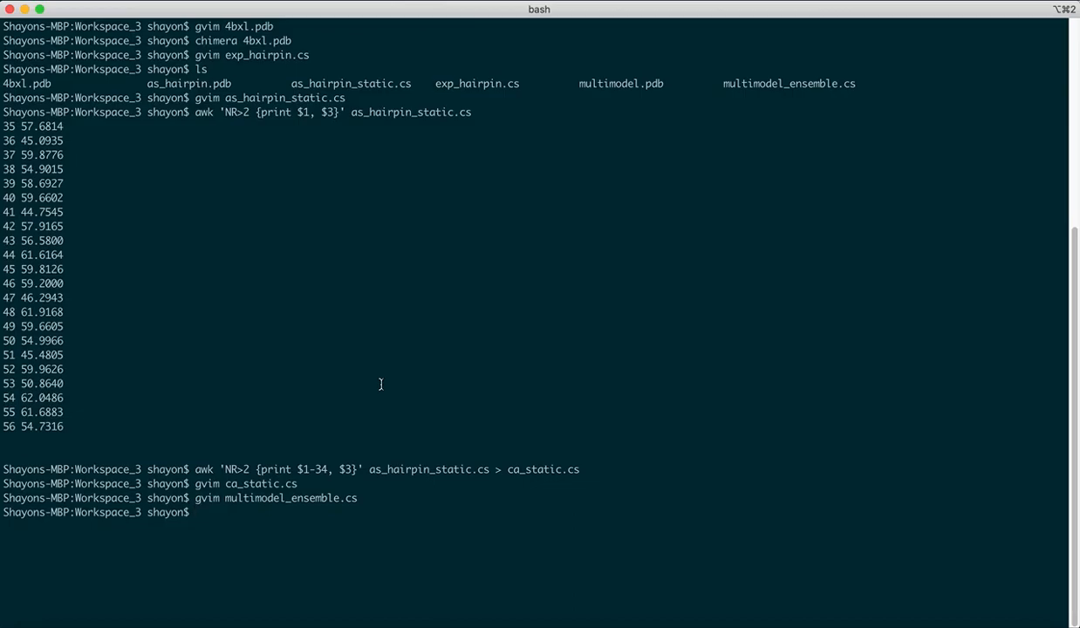
- Write renumbered CA shifts from multimodel_ensemble.cs to ca_ensemble.cs with the same awk command
key(Up)
key(Up)
key(Up)
key(BackSpace)
key(BackSpace)
key(BackSpace)
key(BackSpace)
drag(196, 469, 362, 469)
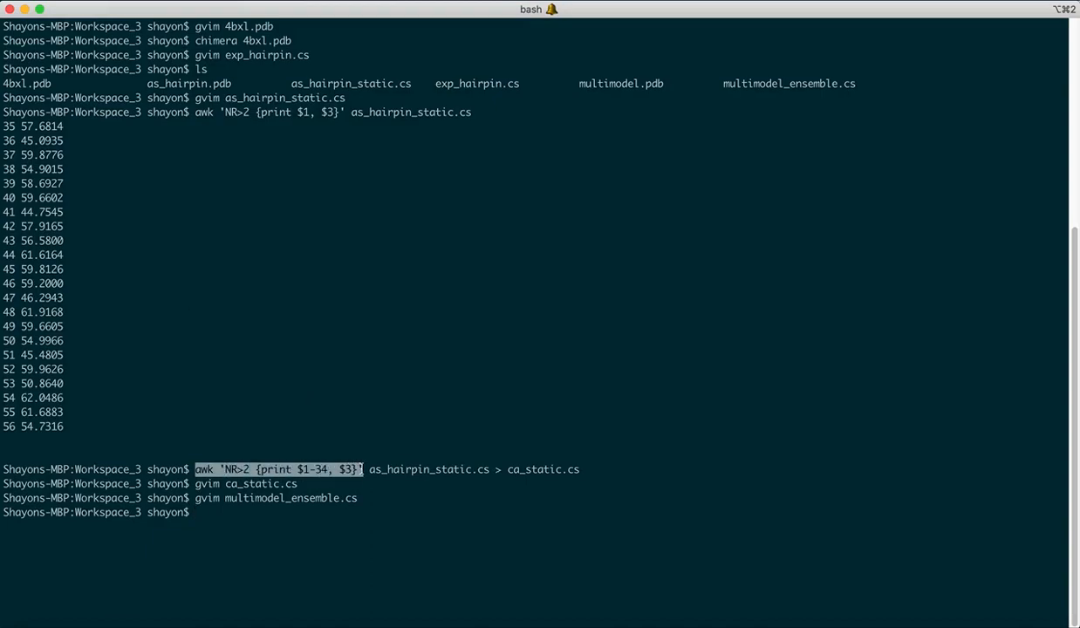
text(awk 'NR>2 {print $1-34, $3}')
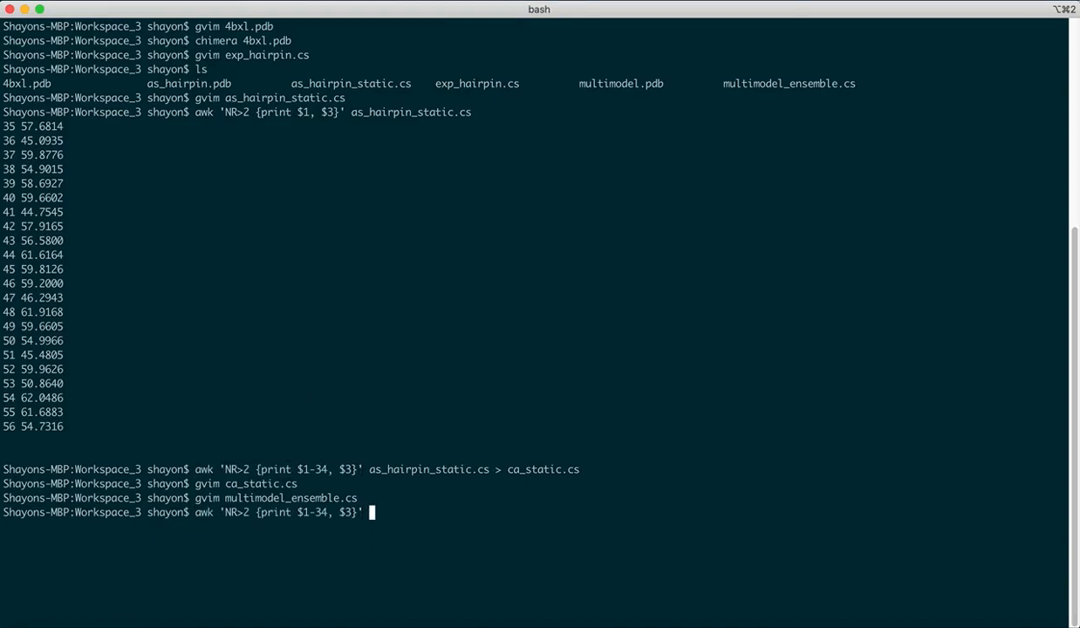
text(mult)
key(Tab)
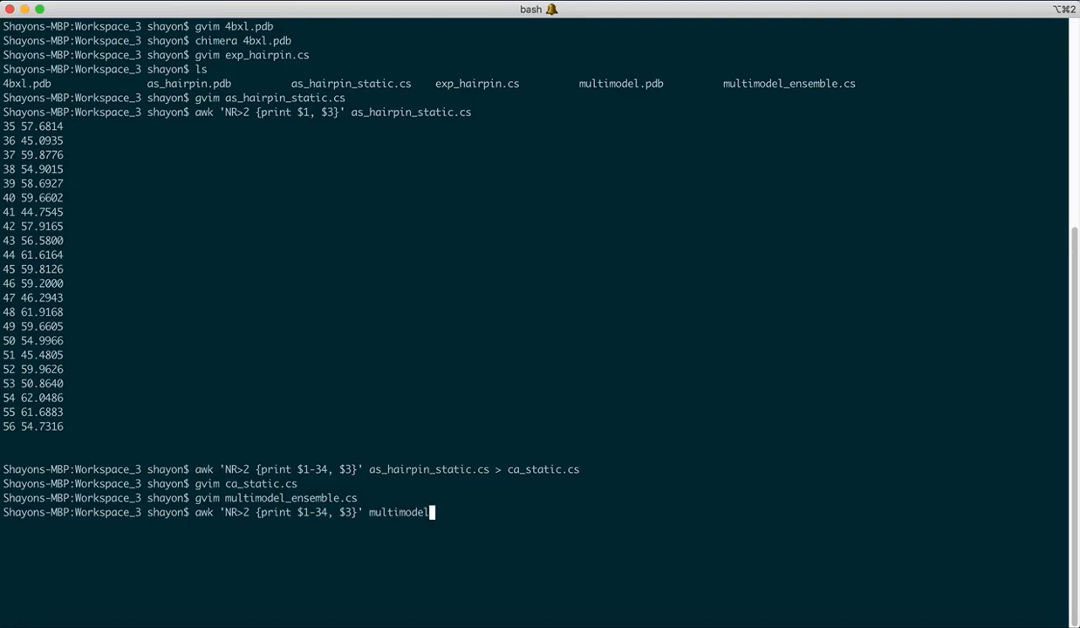
text(_)
key(Tab)
text(> ca_)
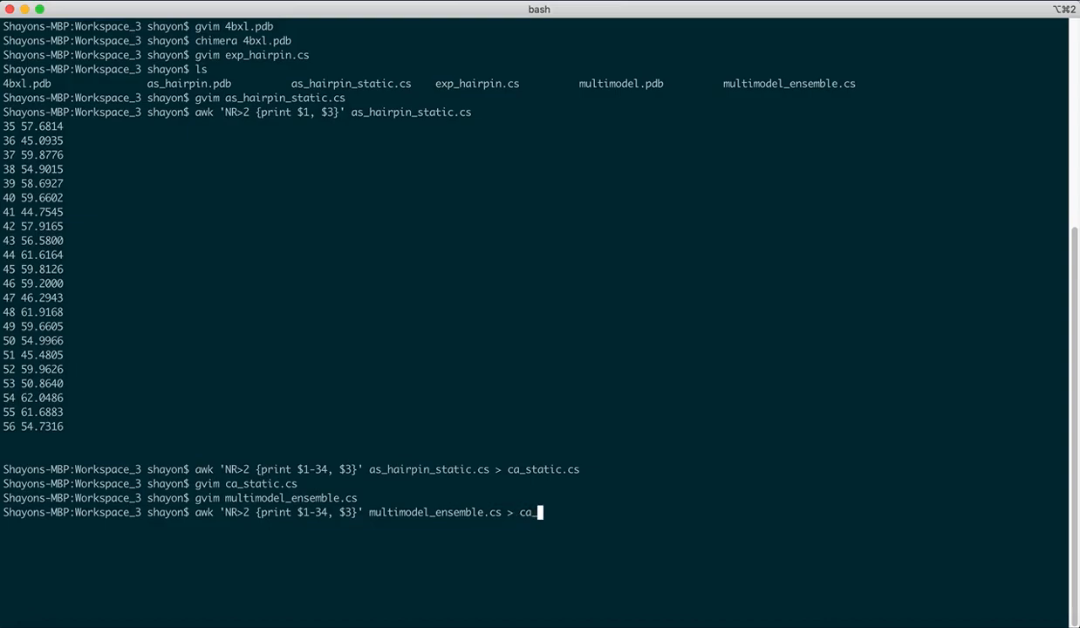
text(ensemble.cs)
key(Return)
- Open ca_ensemble.cs, delete the two trailing -34 lines, and save and quit with :wq
text(gvim)
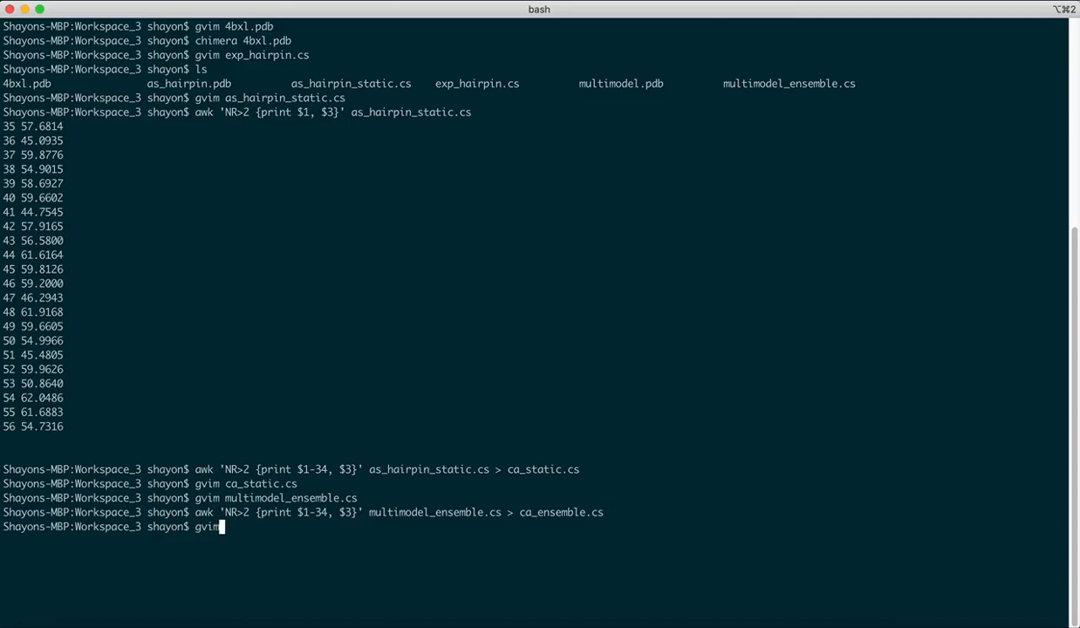
text( ca_e)
key(Tab)
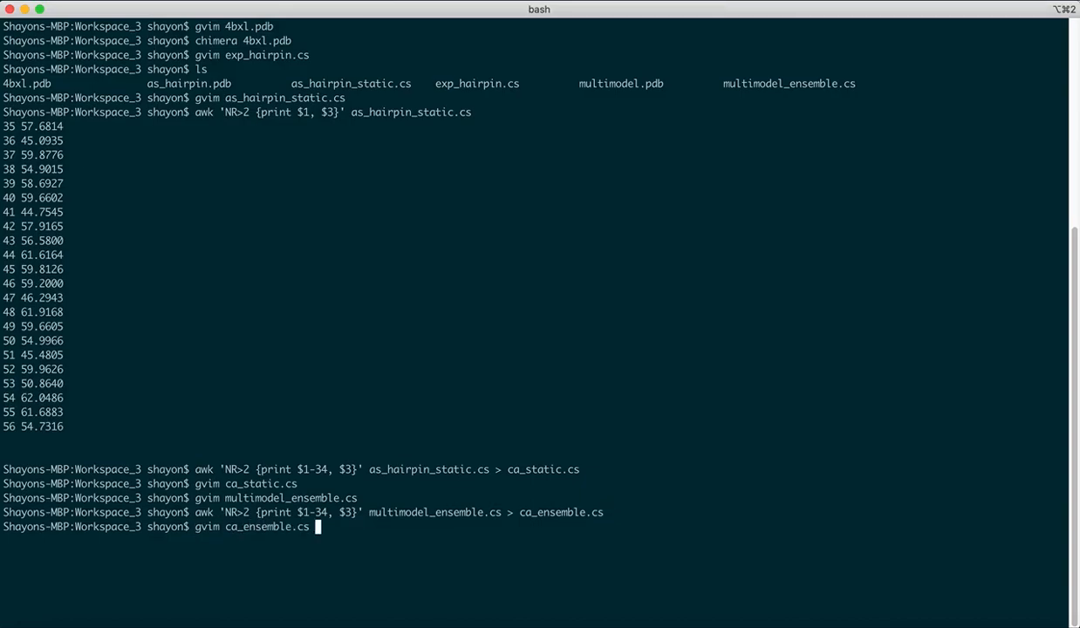
key(Return)
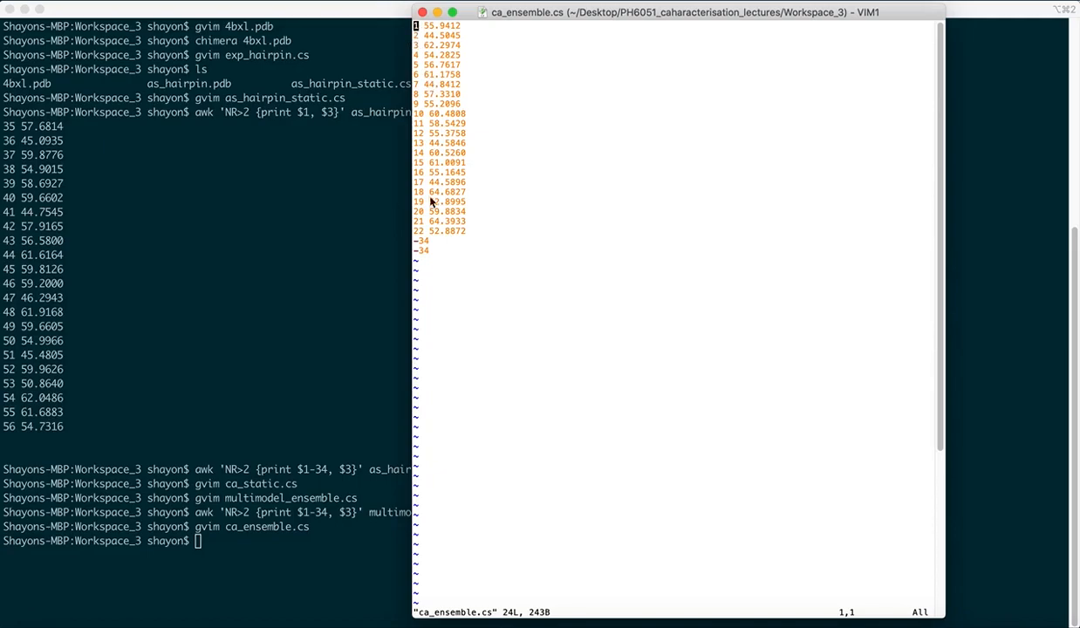
drag(429, 250, 416, 241)
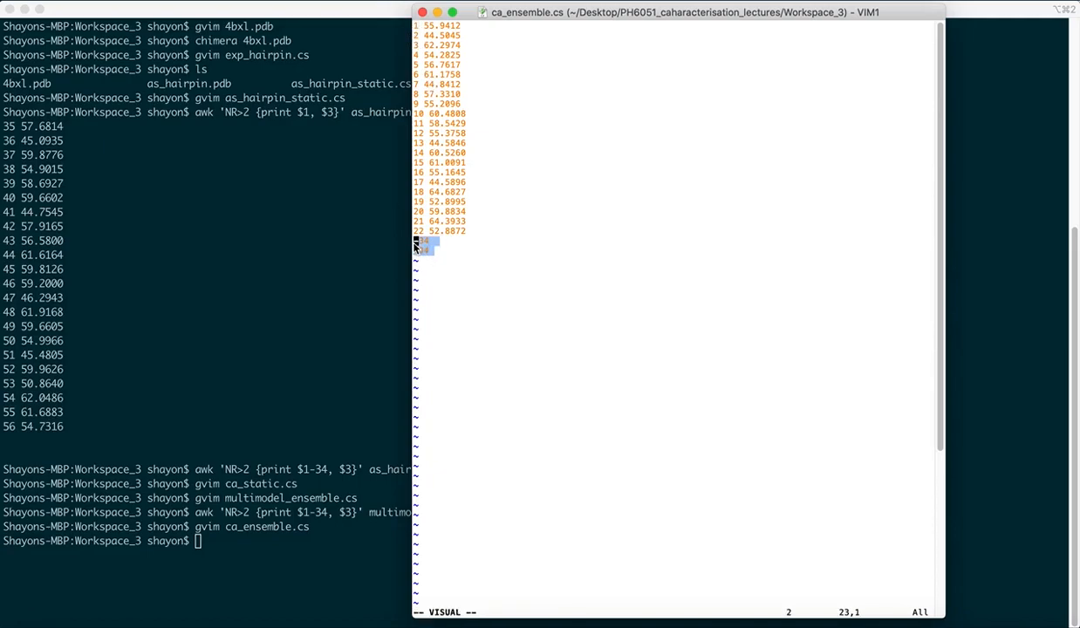
key(d)
key(i)
key(BackSpace)
key(Escape)
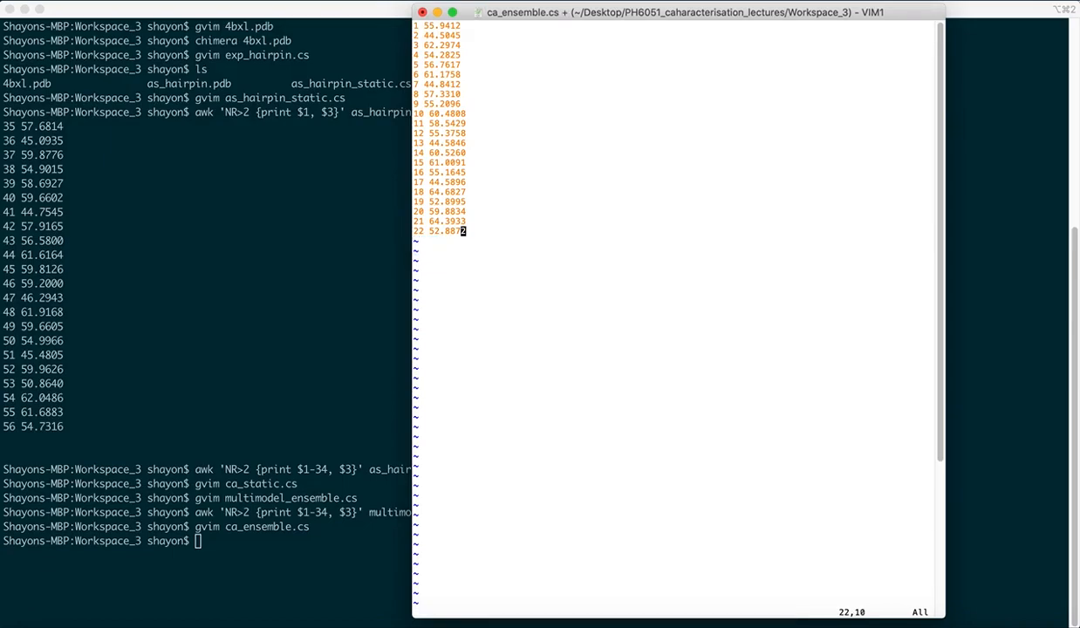
text(:wq)
key(Return)
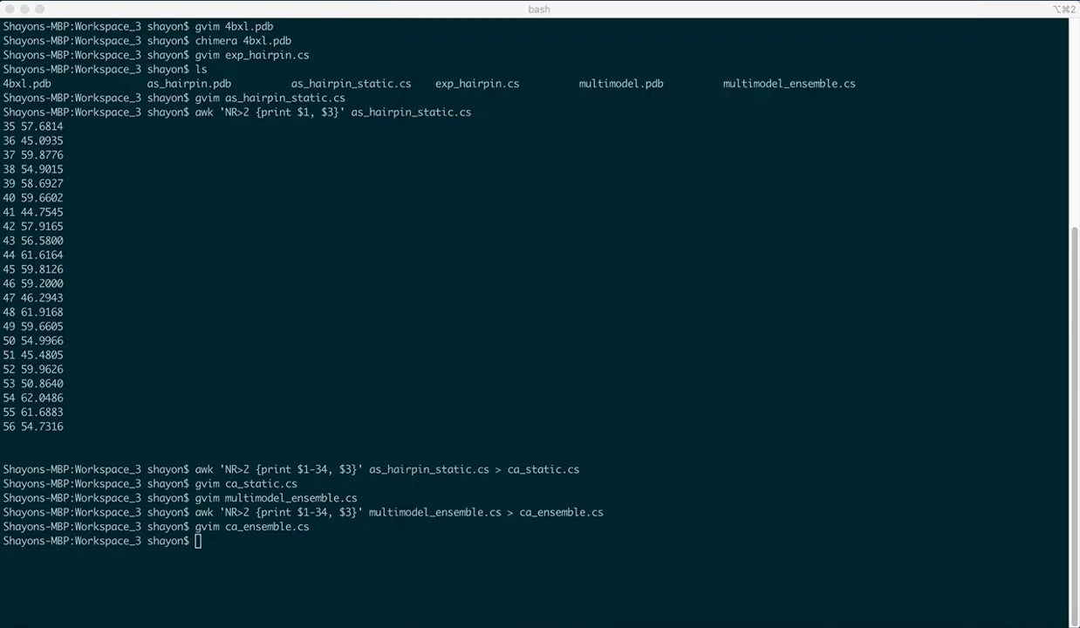
click(397, 367)
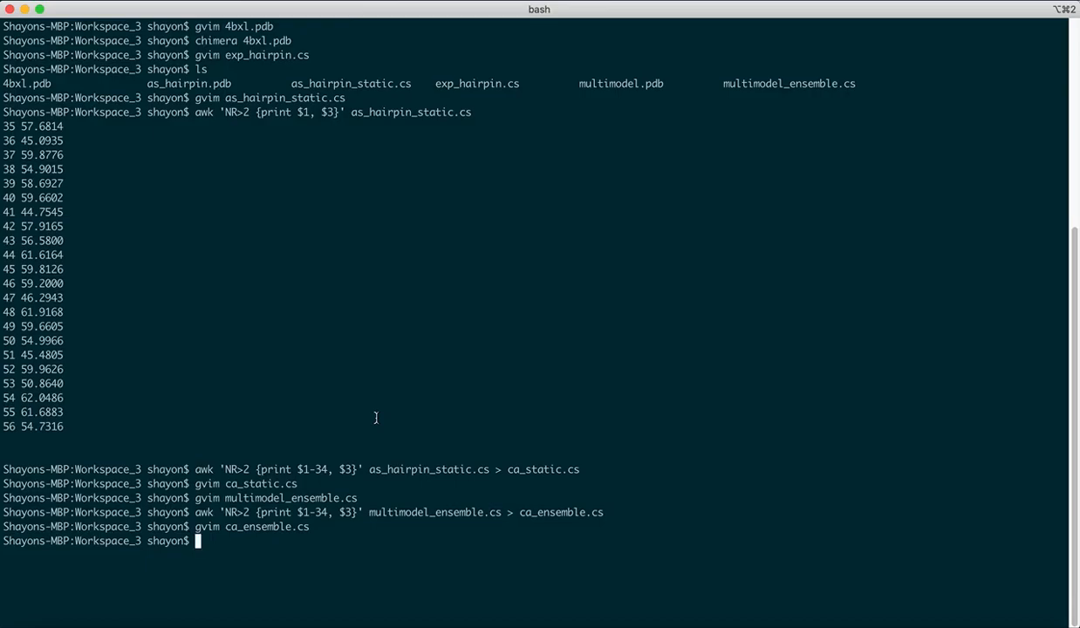
- Open exp_hairpin.cs in gvim to review the experimental shifts, then close it
text(gvim exp_ha)
key(Tab)
key(Return)
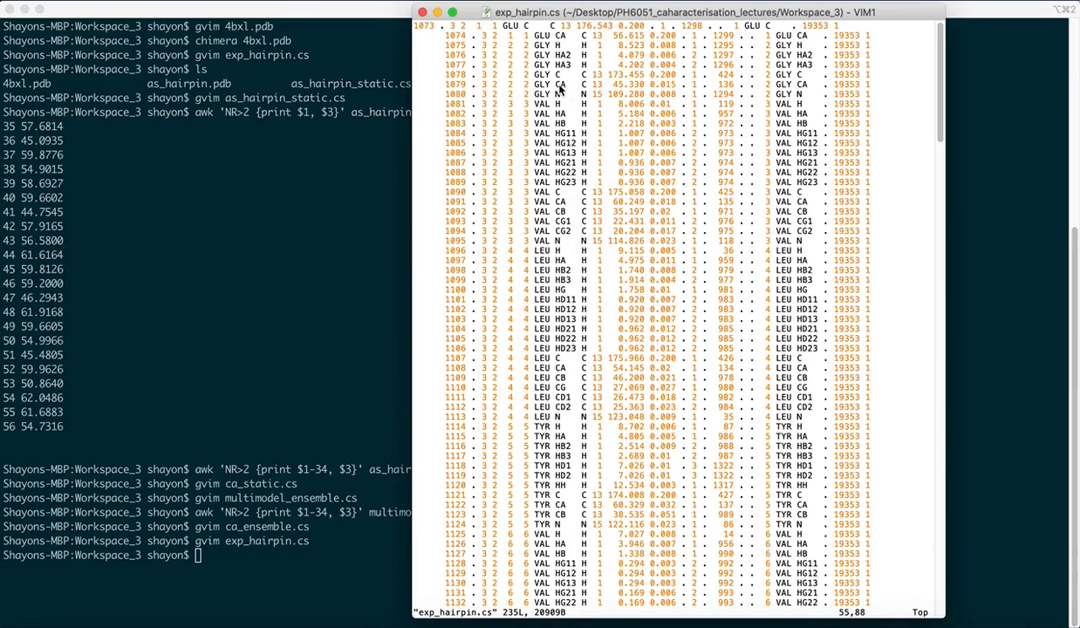
click(423, 12)
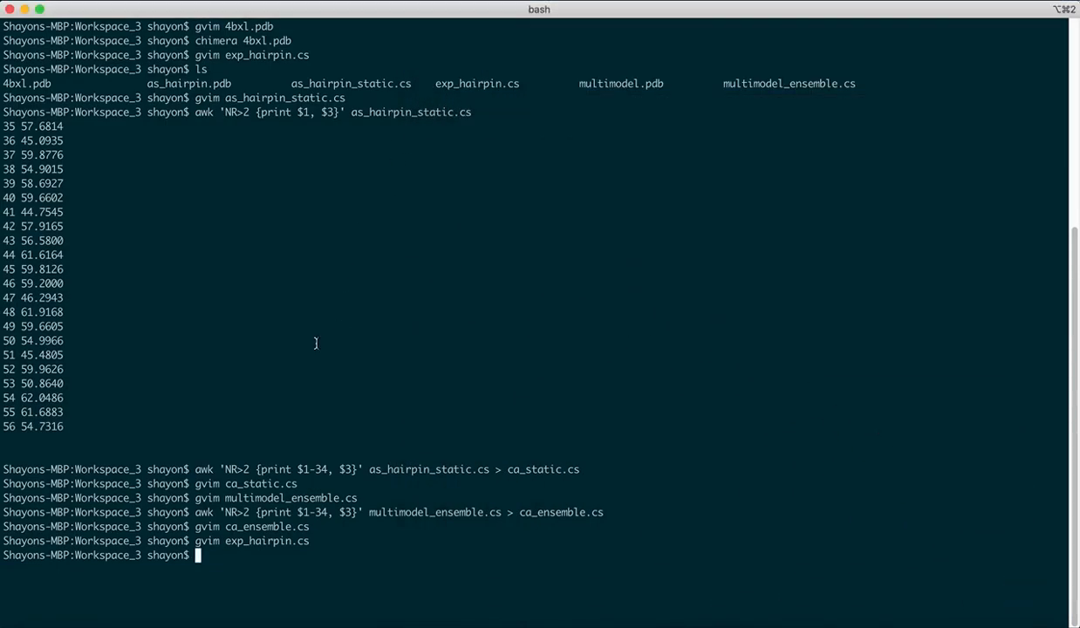
- Print the residue numbers and CA shifts from exp_hairpin.cs with awk '$8=="CA" {print $6, $11}'
text(cwk ')
text(N)
text(8)
key(BackSpace)
key(BackSpace)
text($8)
click(1003, 593)
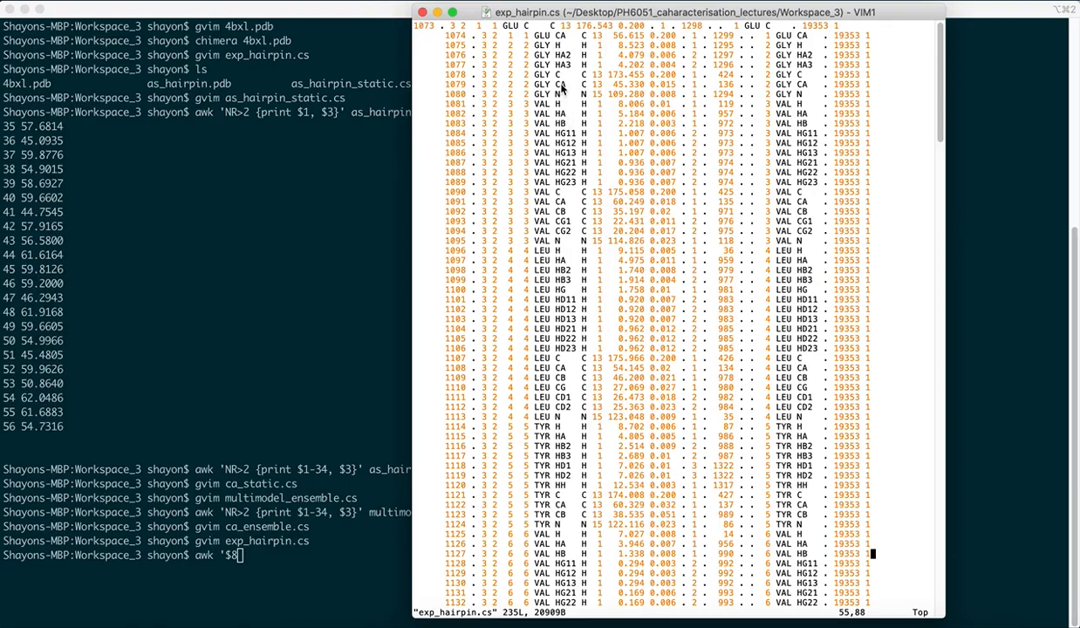
click(437, 11)
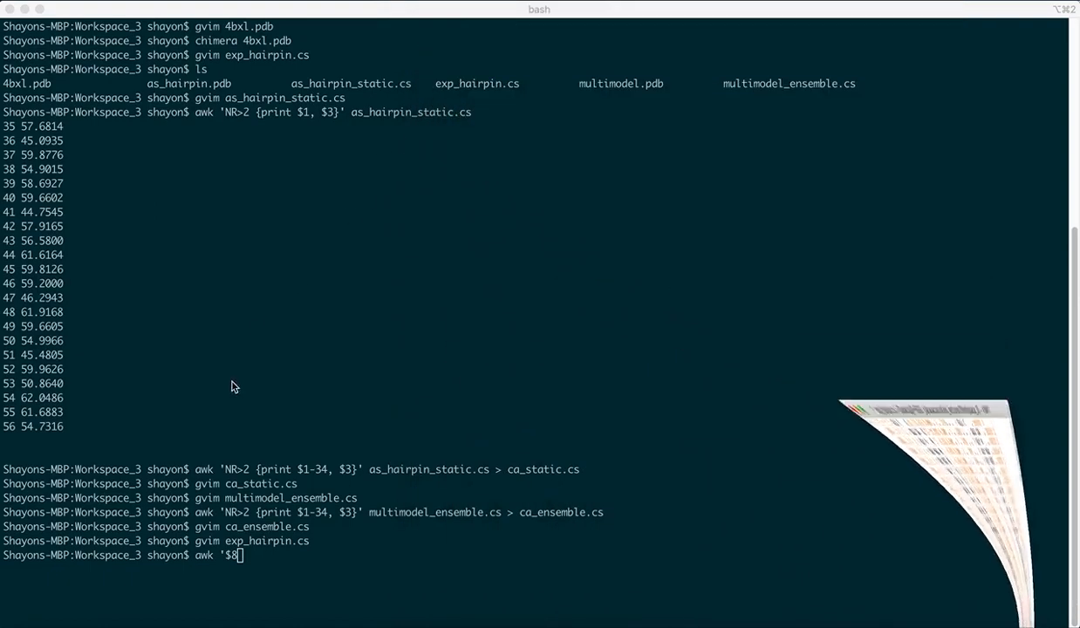
text(=="CA)
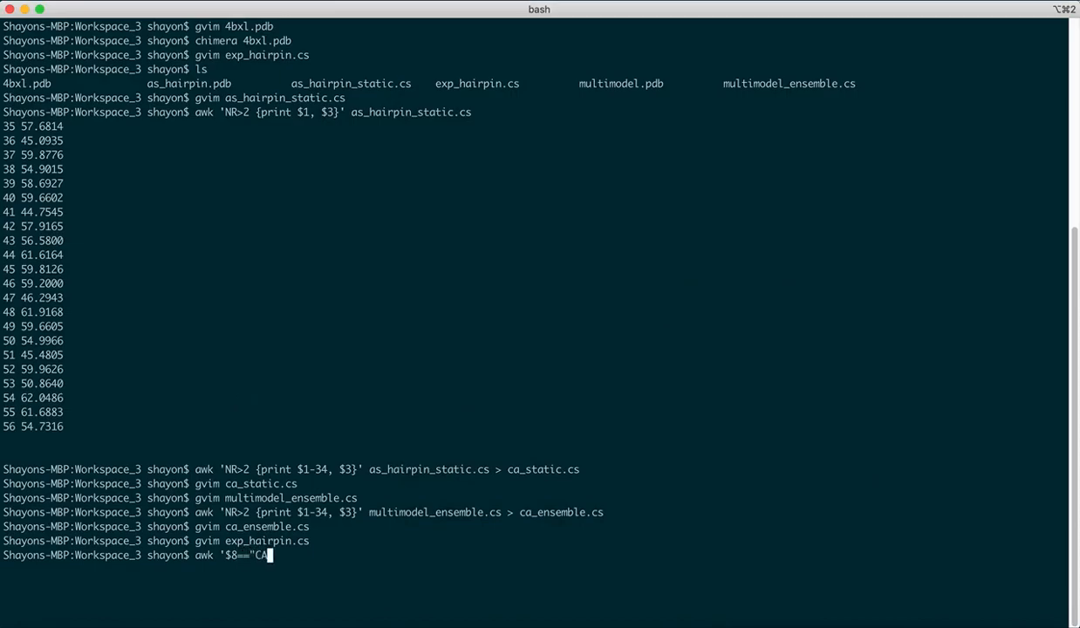
text(" {print)
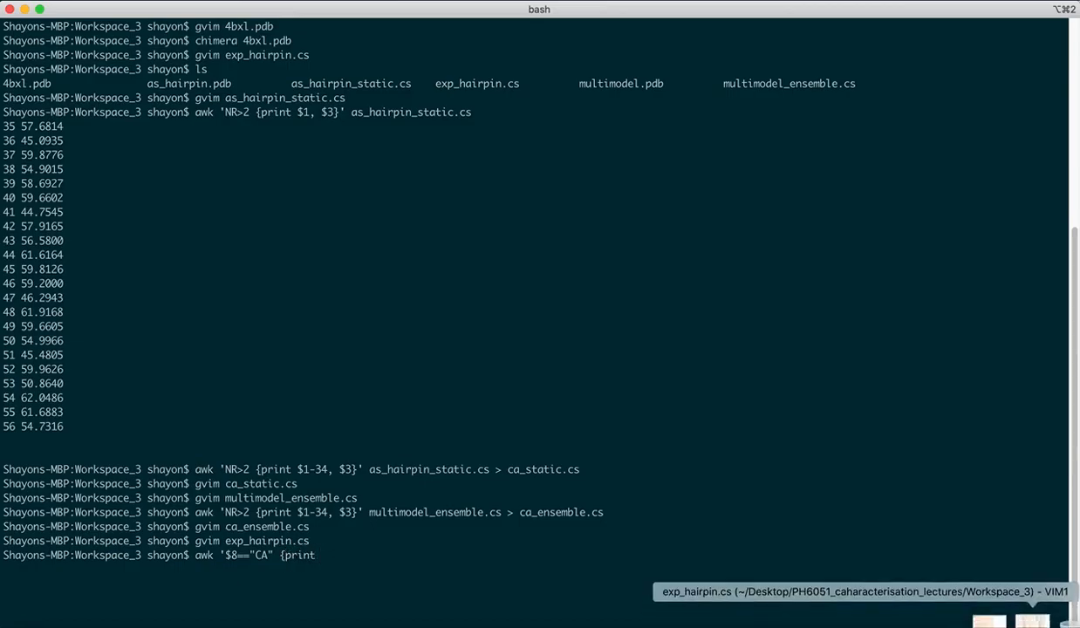
click(1029, 623)
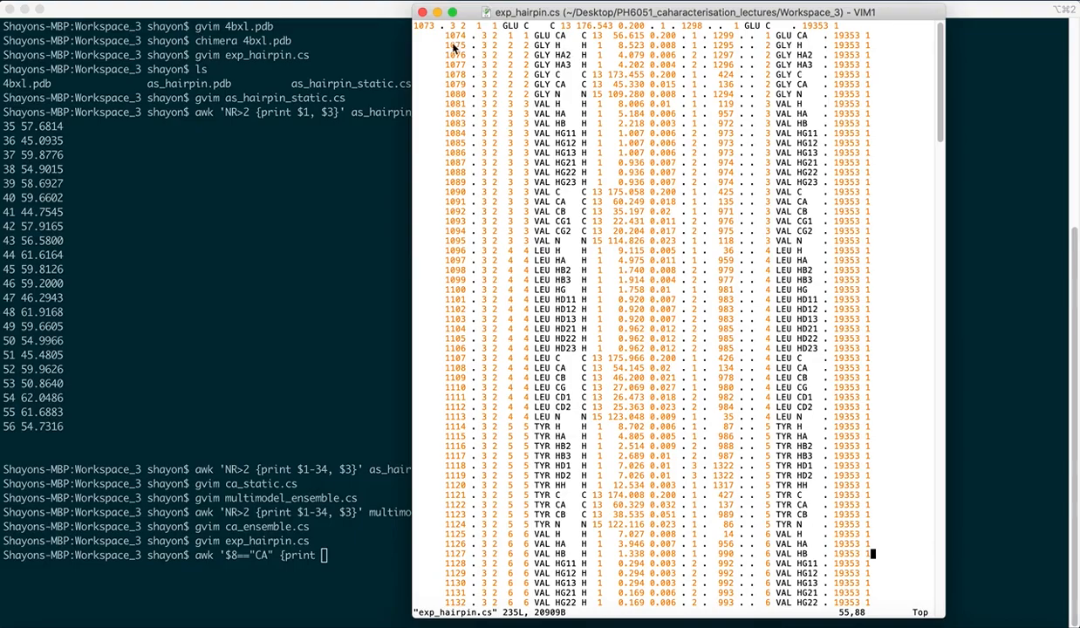
click(437, 12)
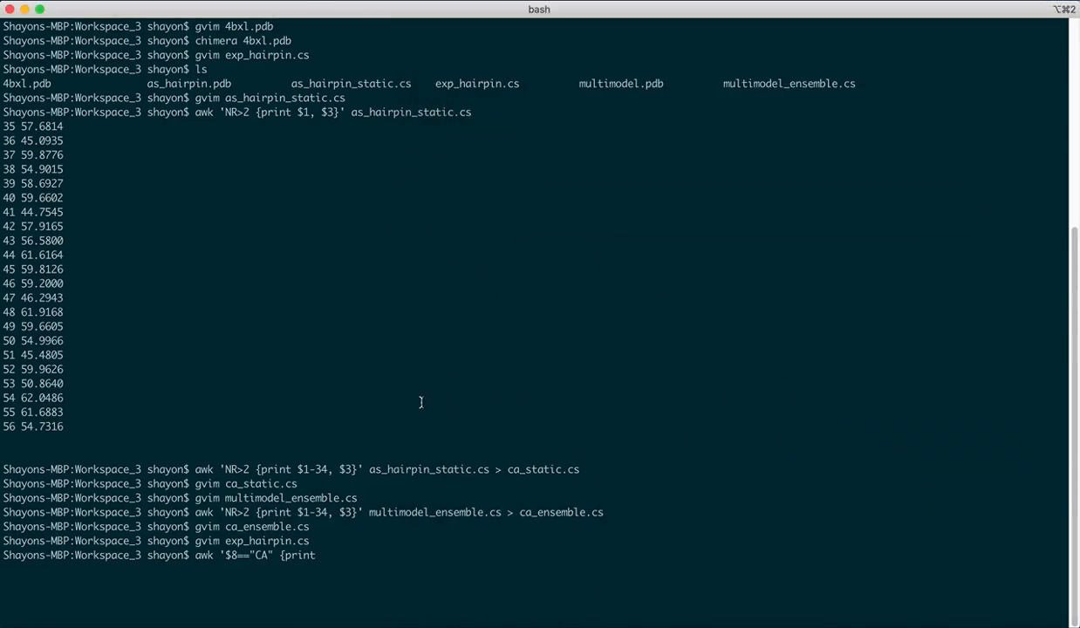
text($6, $11}')
alt+click(282, 556)
key(Right)
key(Right)
key(Right)
key(Right)
key(Right)
key(Right)
key(Right)
key(Right)
key(Right)
key(Right)
key(Right)
key(Right)
key(Right)
key(Right)
key(Right)
key(Right)
key(Right)
text(exp)
key(Tab)
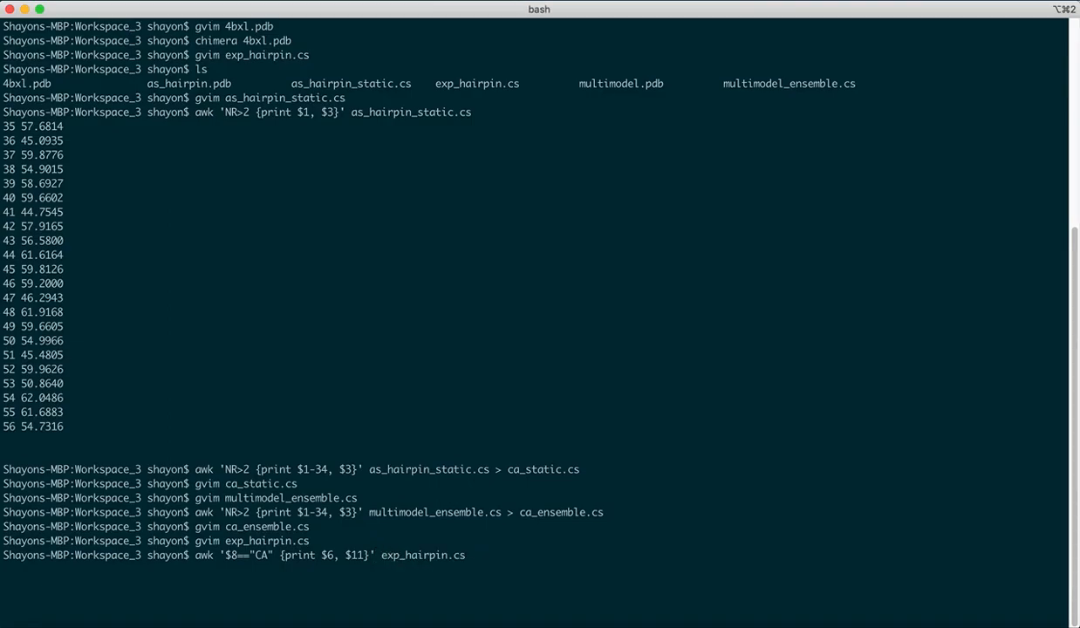
key(Return)
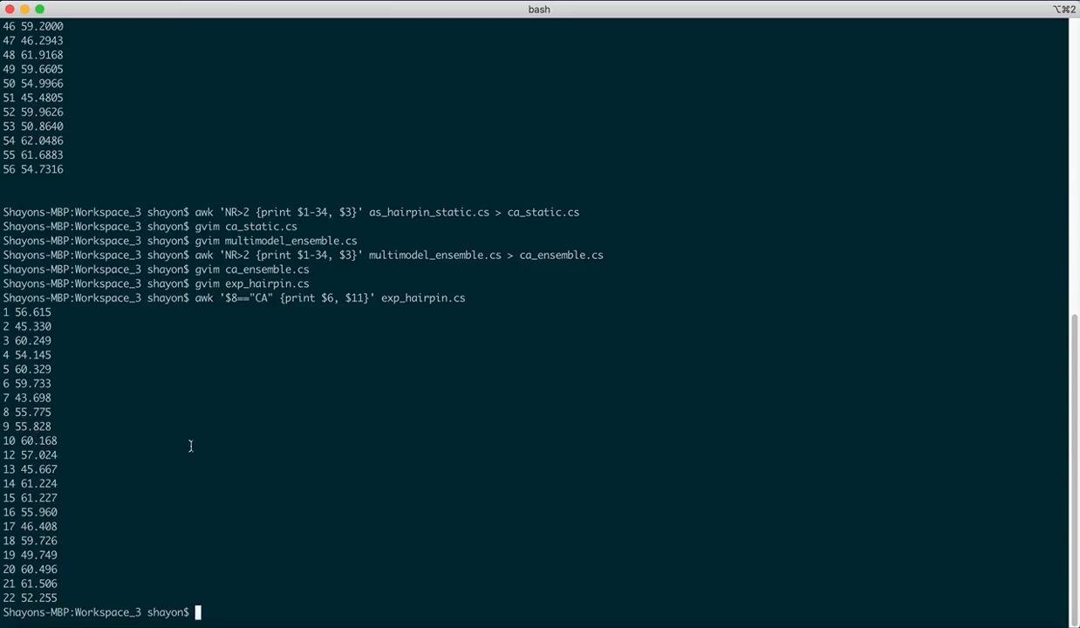
- Rerun the same awk command, redirecting the experimental CA shifts into ca_exp.cs
key(Up)
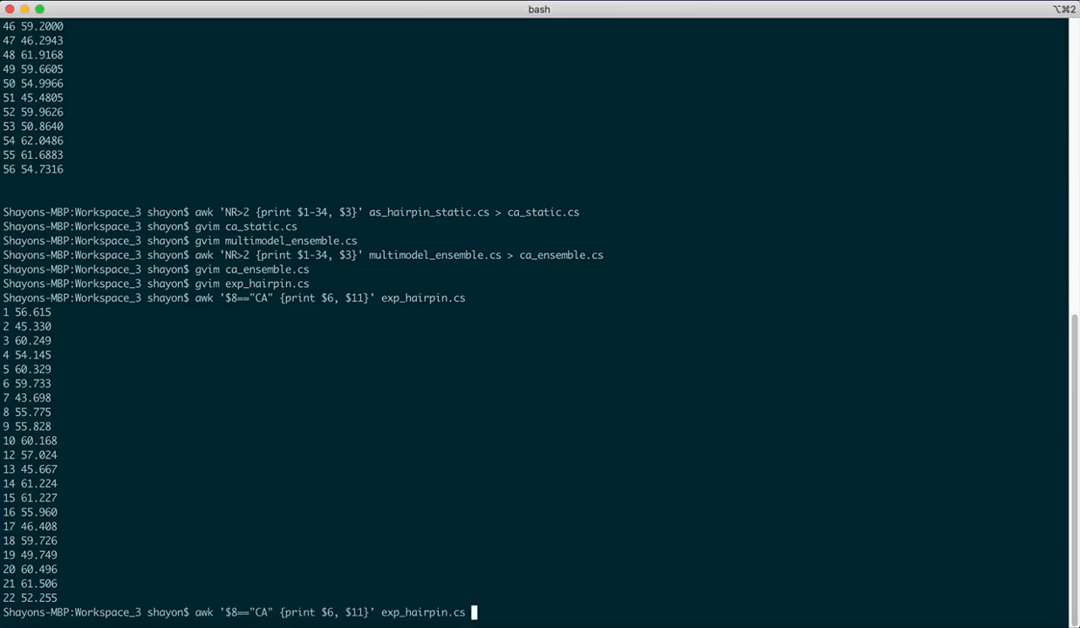
text(> ca_exp)
text(.cs)
key(Return)
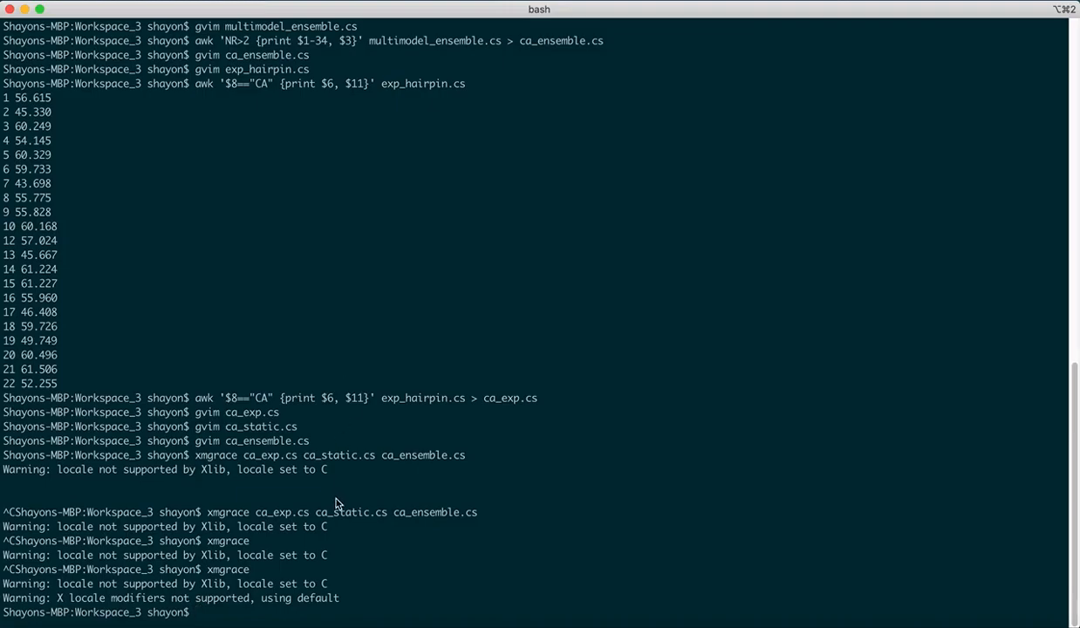
- Plot ca_exp.cs, ca_static.cs and ca_ensemble.cs together with xmgrace
text(xmgracwe)
key(BackSpace)
key(BackSpace)
text(e)
text(ca_exp.cs)
text(ca_s)
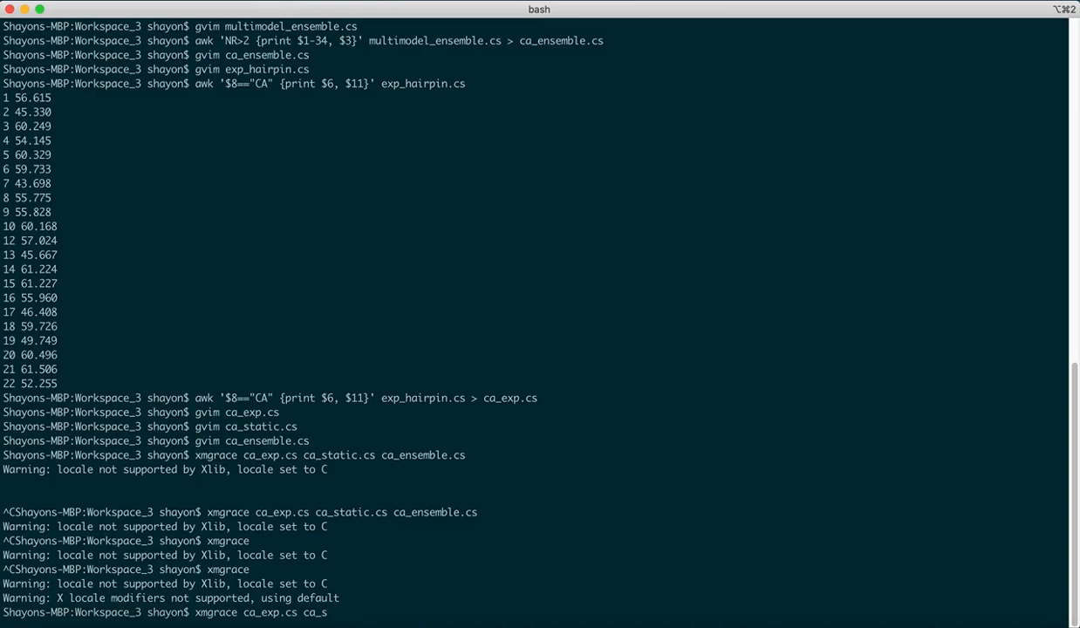
key(Tab)
text(ca_ensem)
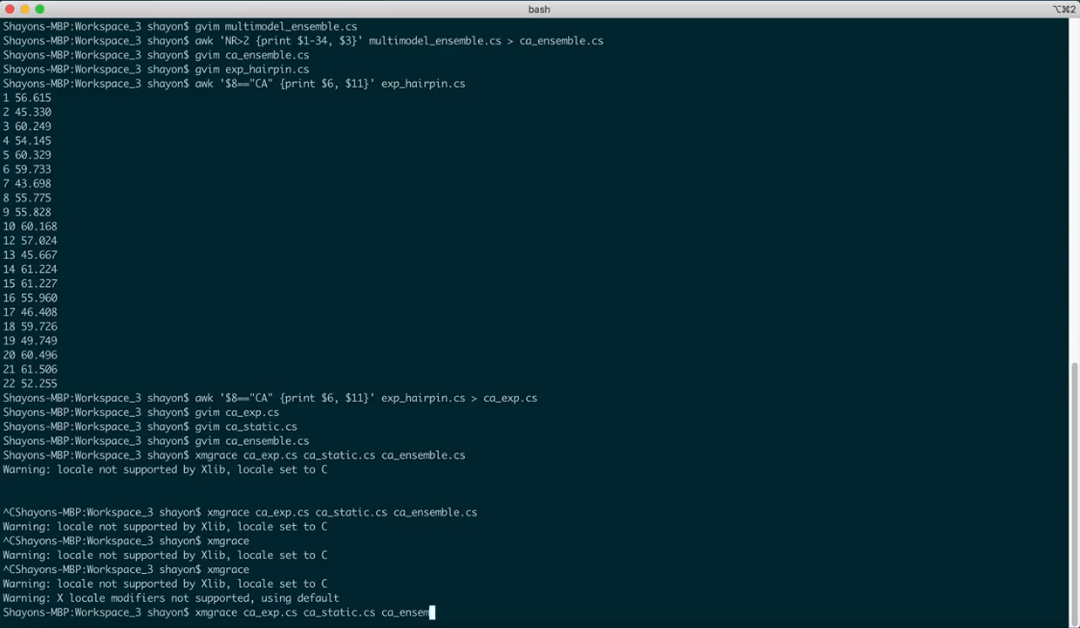
text(bl)
key(Tab)
key(Return)
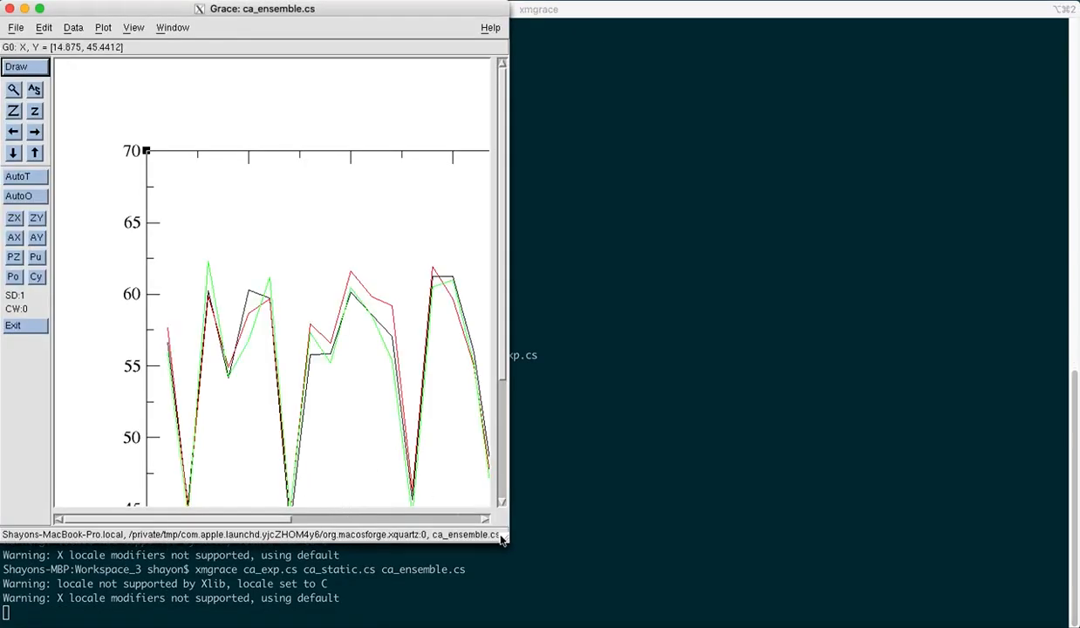
- Enlarge the graph window and give the first data set line width 2 and the legend Experiments
drag(518, 554, 883, 625)
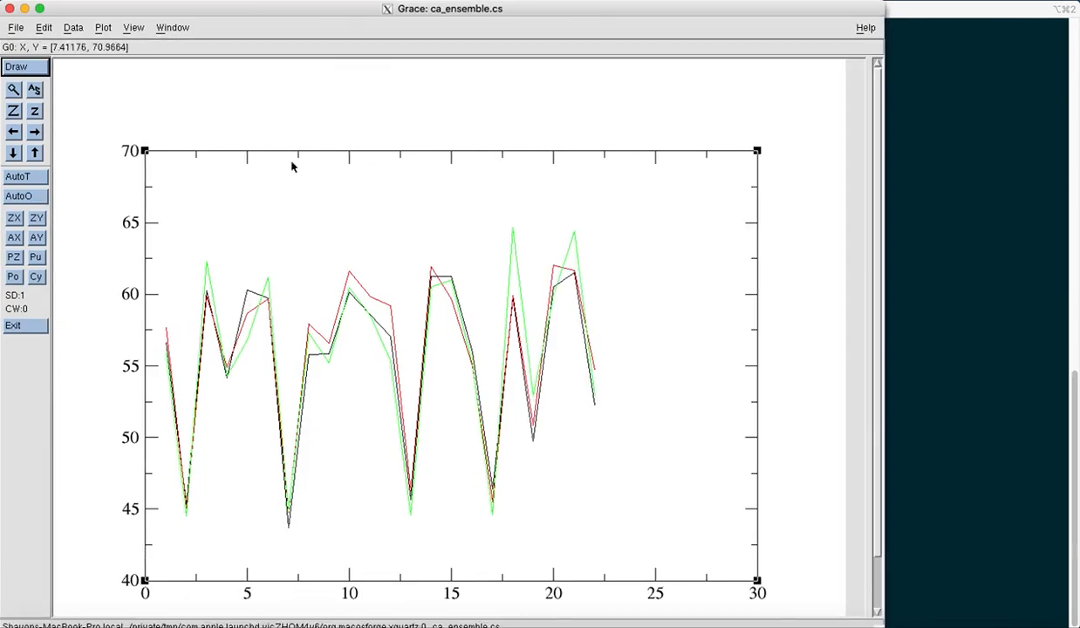
double_click(274, 358)
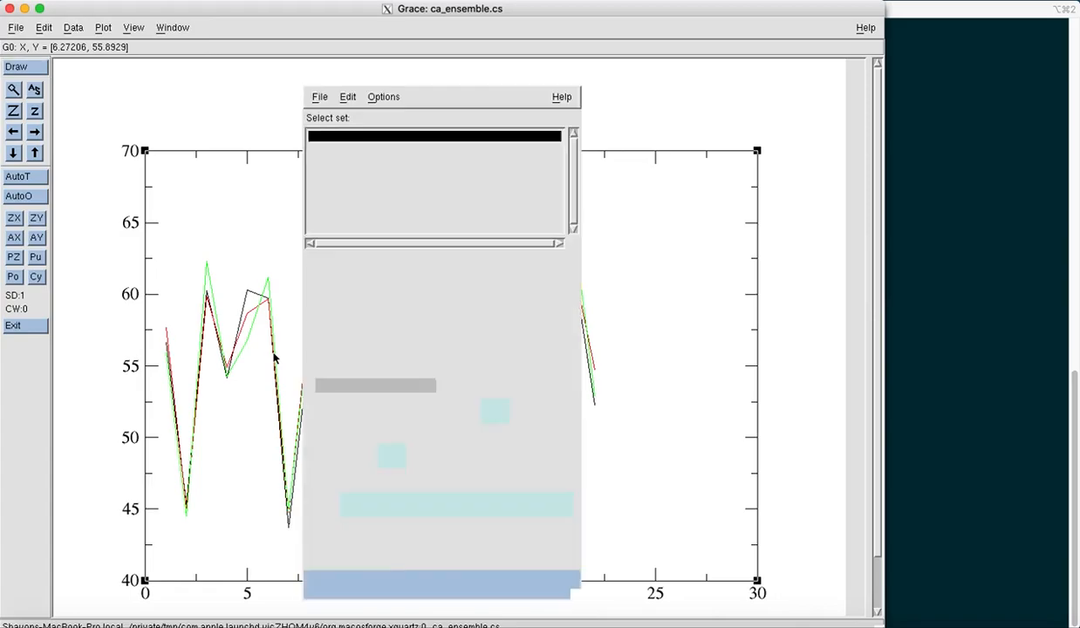
drag(471, 85, 822, 85)
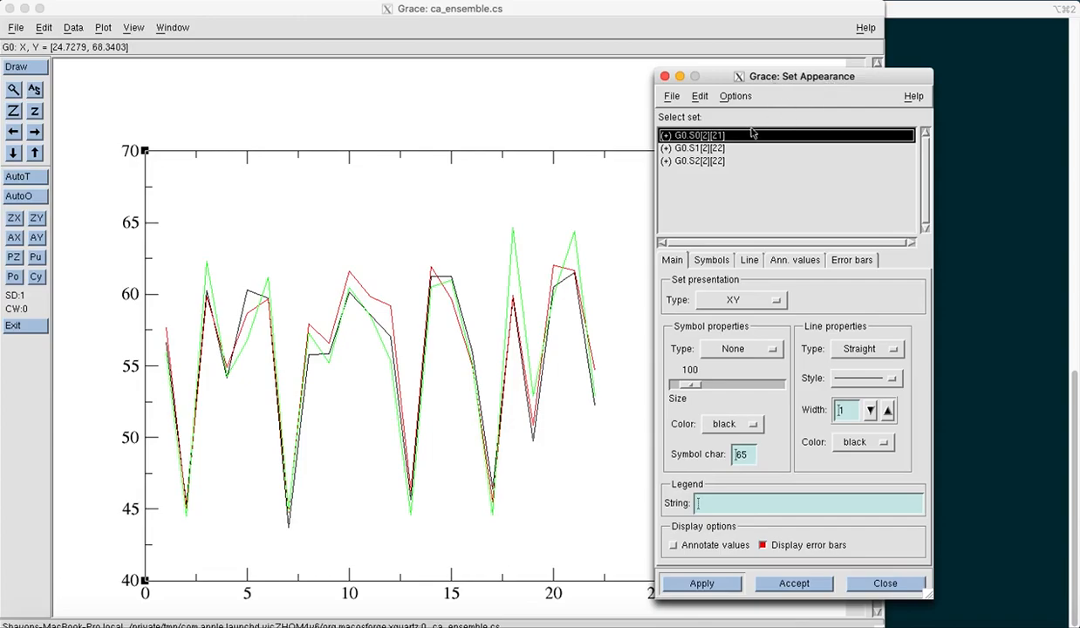
click(887, 410)
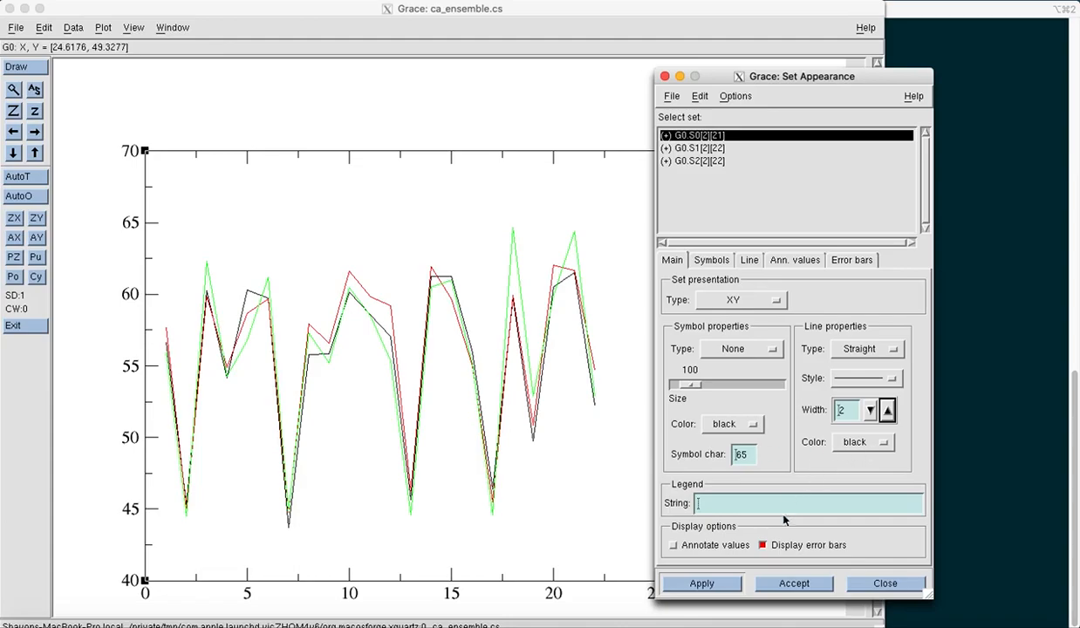
click(717, 506)
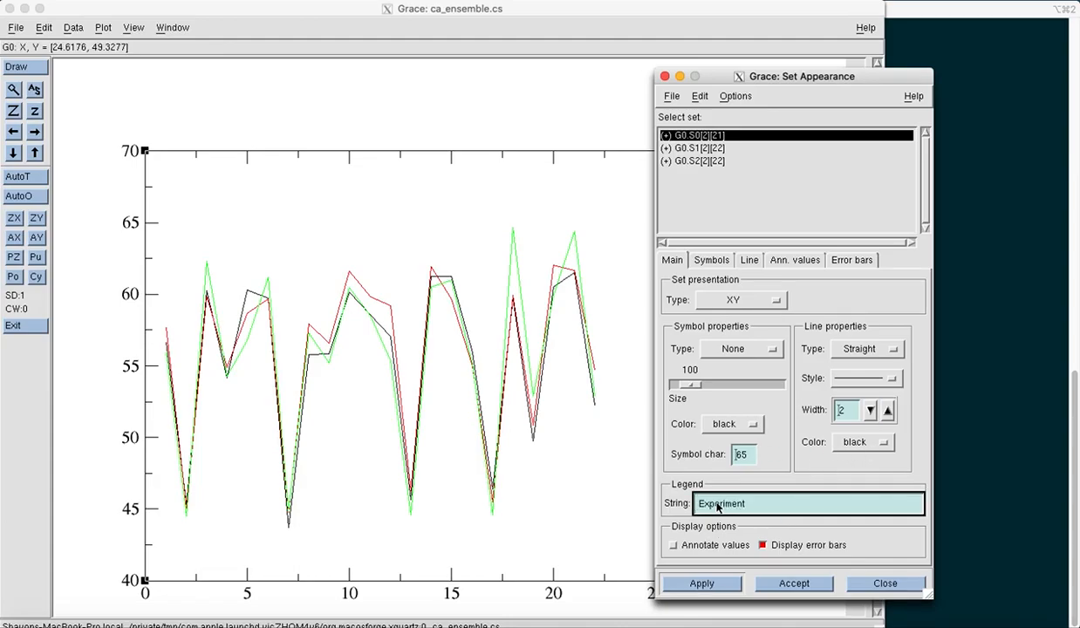
click(717, 584)
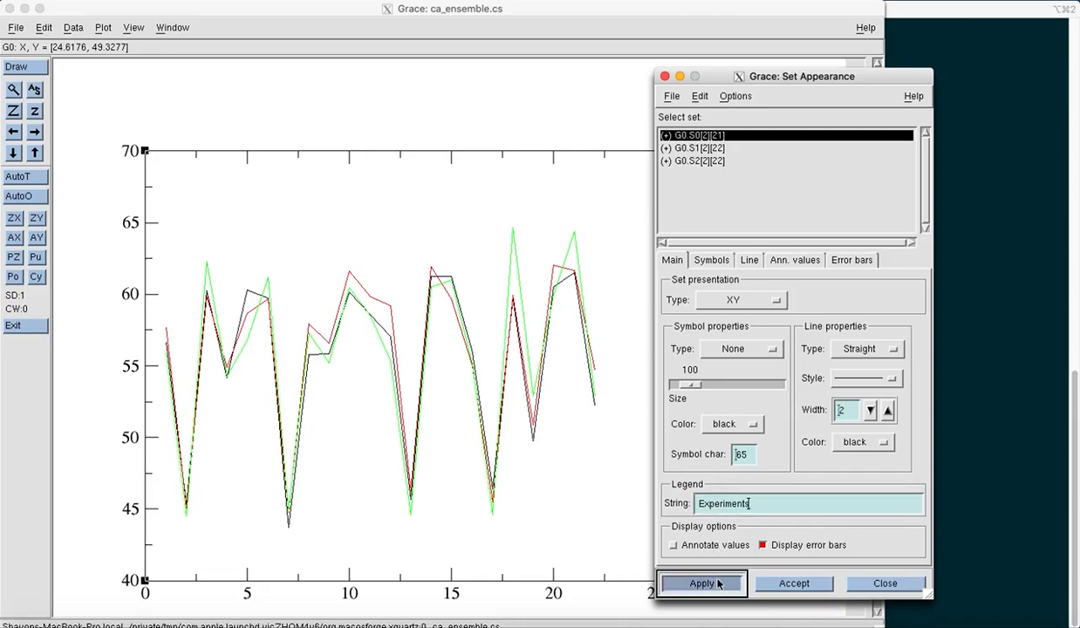
- Give the second data set line width 2 and the legend Static
click(715, 149)
click(887, 410)
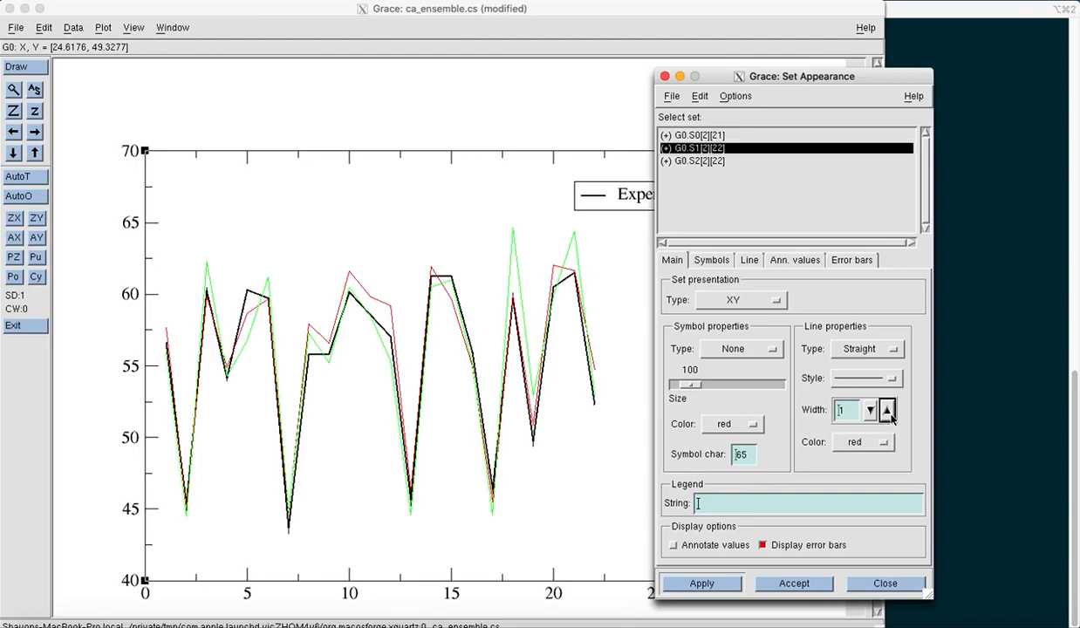
click(760, 510)
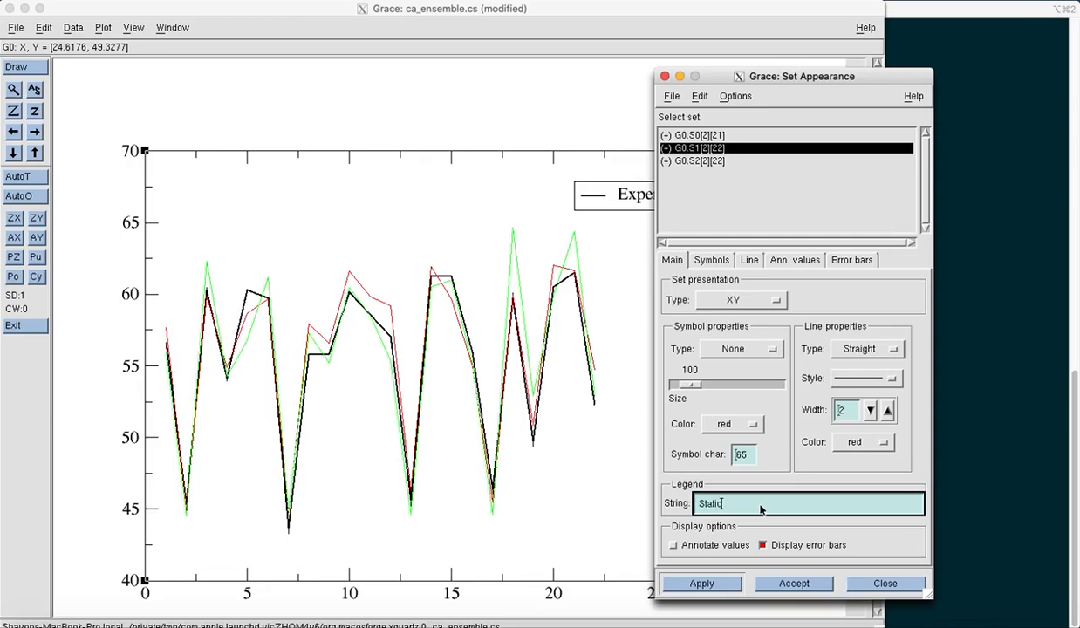
click(701, 583)
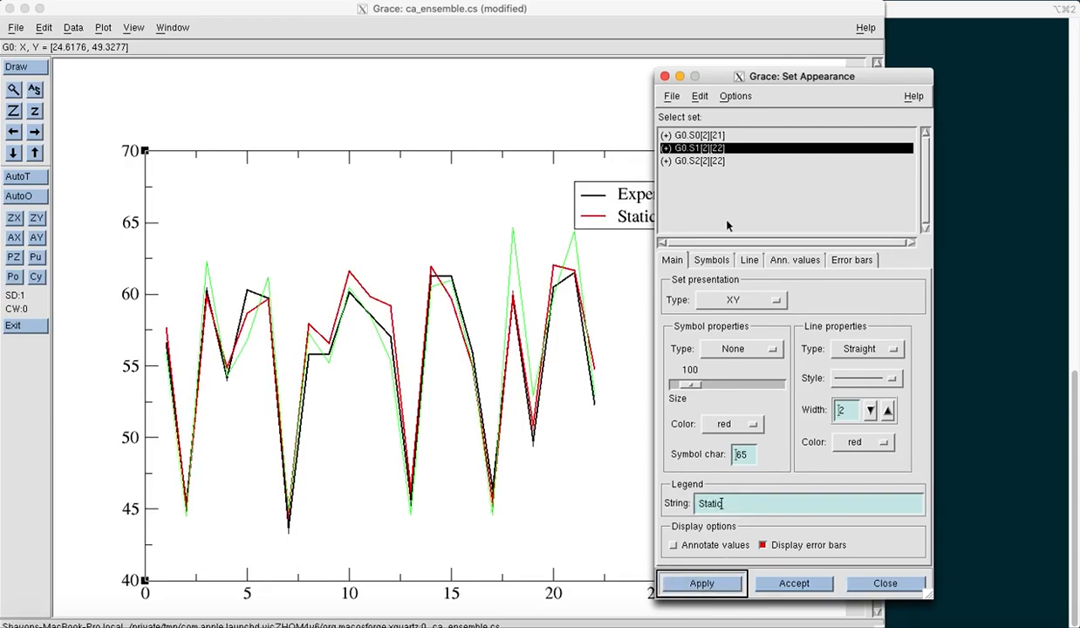
- Give the third data set the legend Ensemble, colour green4 and line width 2, then close the set appearance dialog
click(712, 163)
click(707, 499)
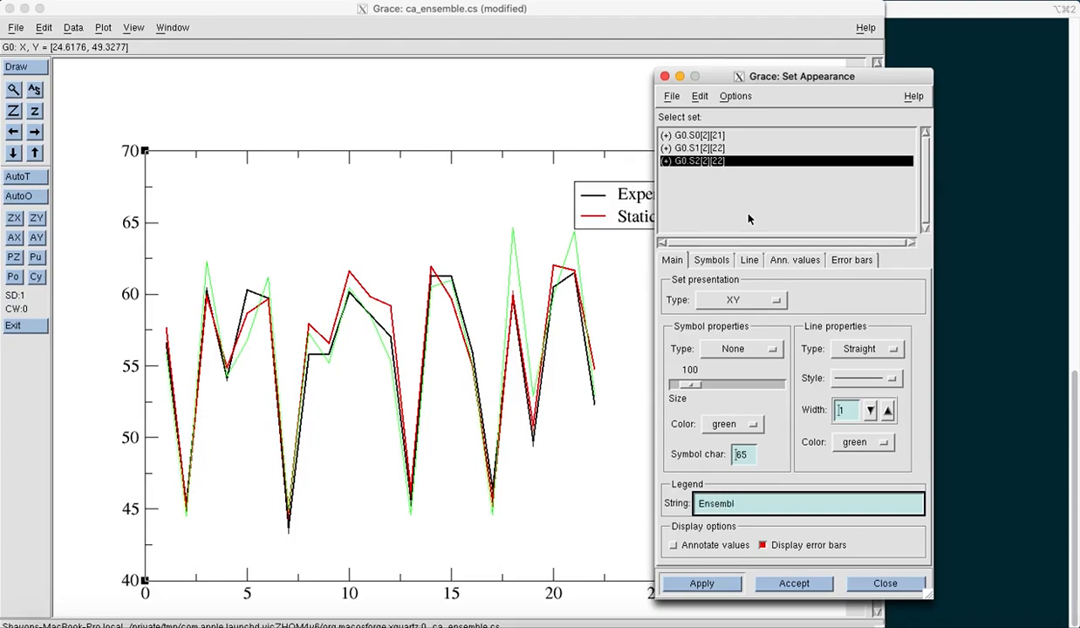
click(715, 583)
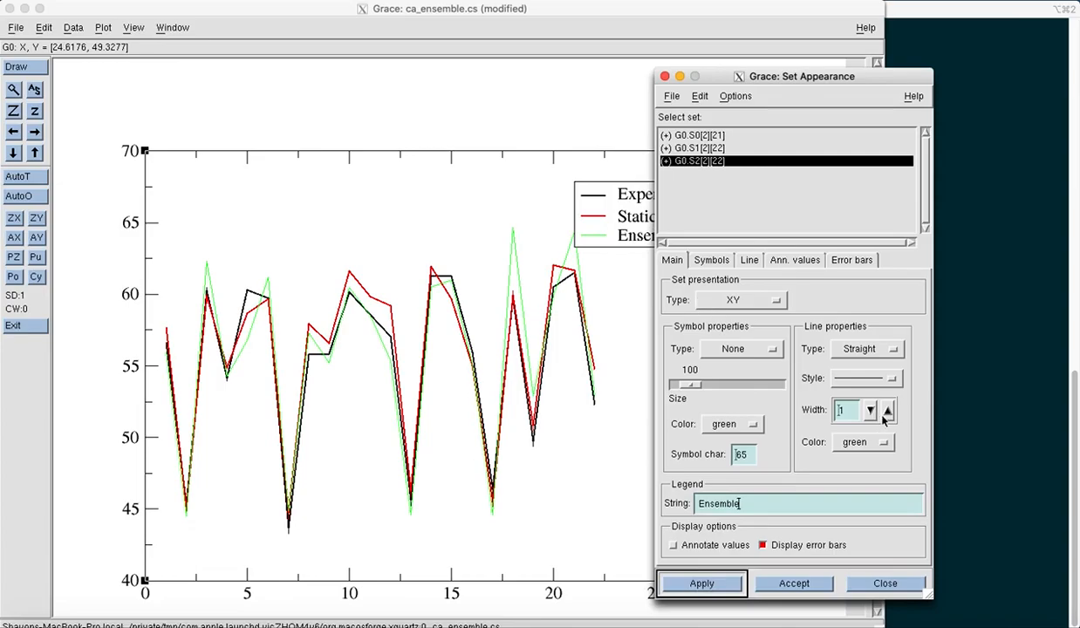
click(843, 445)
click(955, 439)
click(887, 410)
click(719, 584)
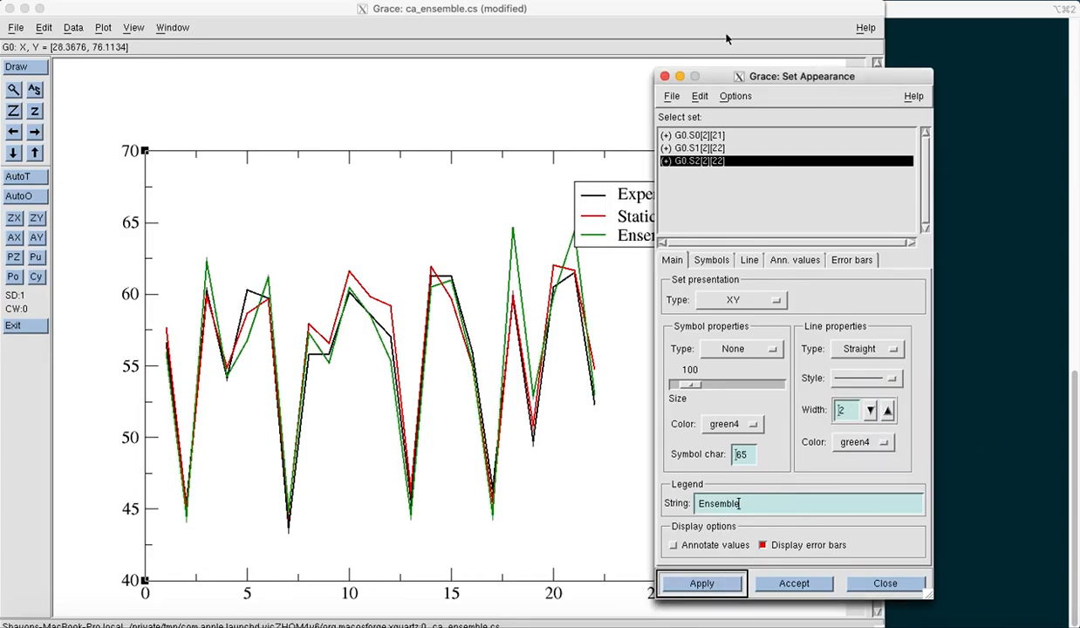
drag(707, 77, 845, 42)
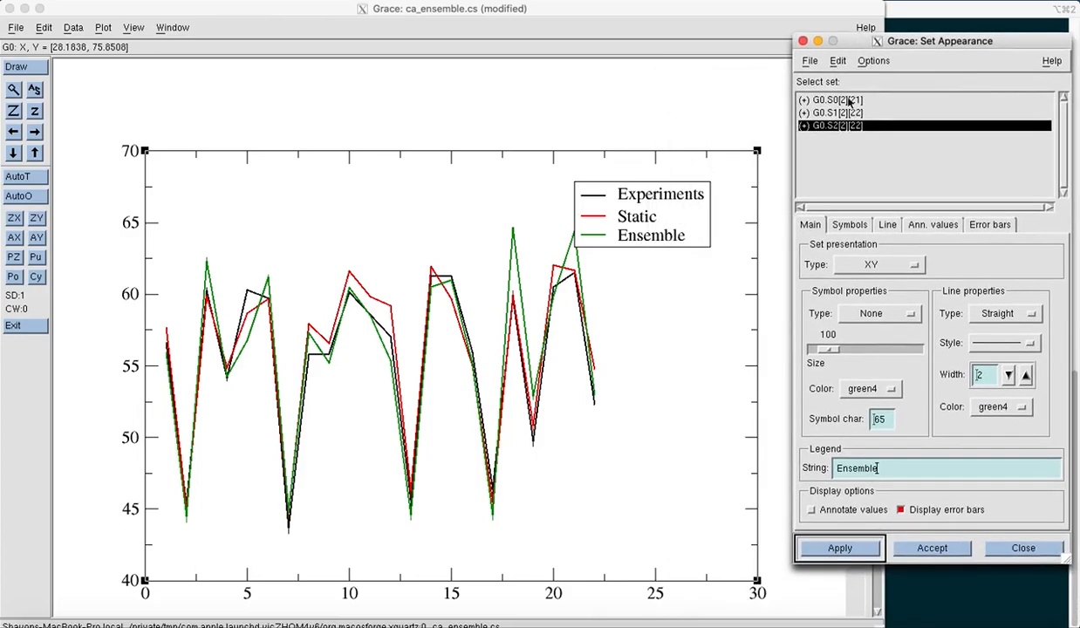
click(803, 41)
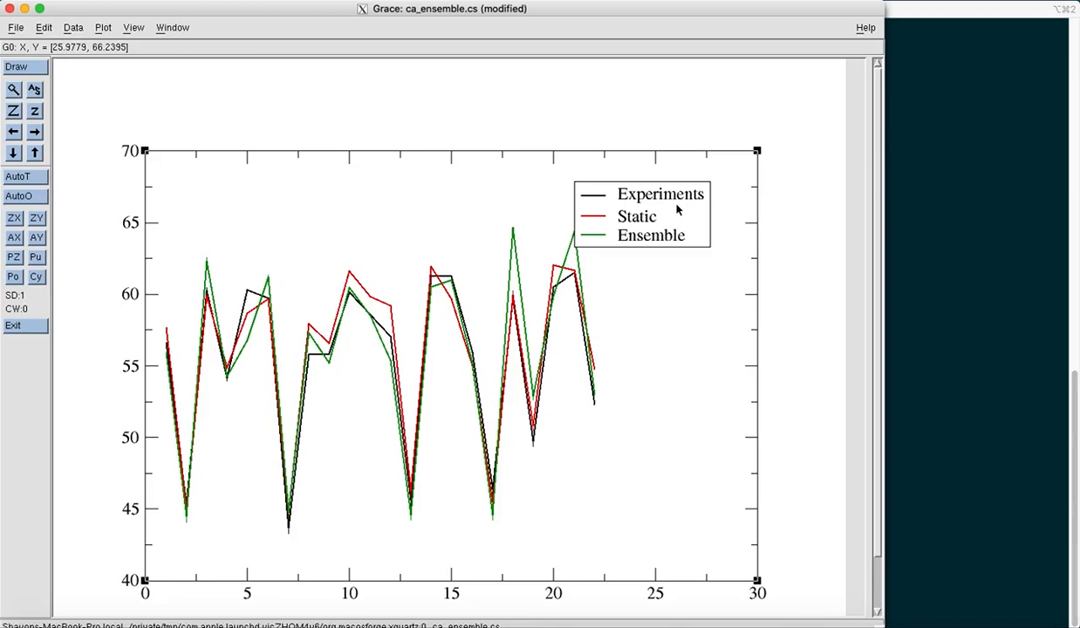
- Move the legend box slightly up and label the Y axis Chemical shift (ppm)
drag(677, 206, 720, 179)
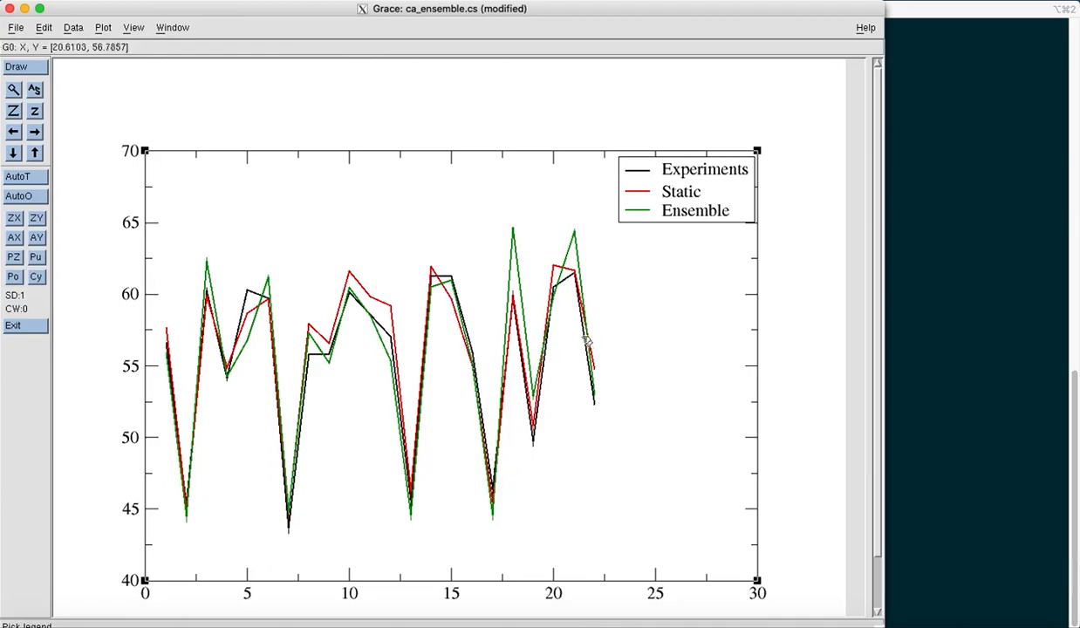
double_click(154, 327)
click(695, 242)
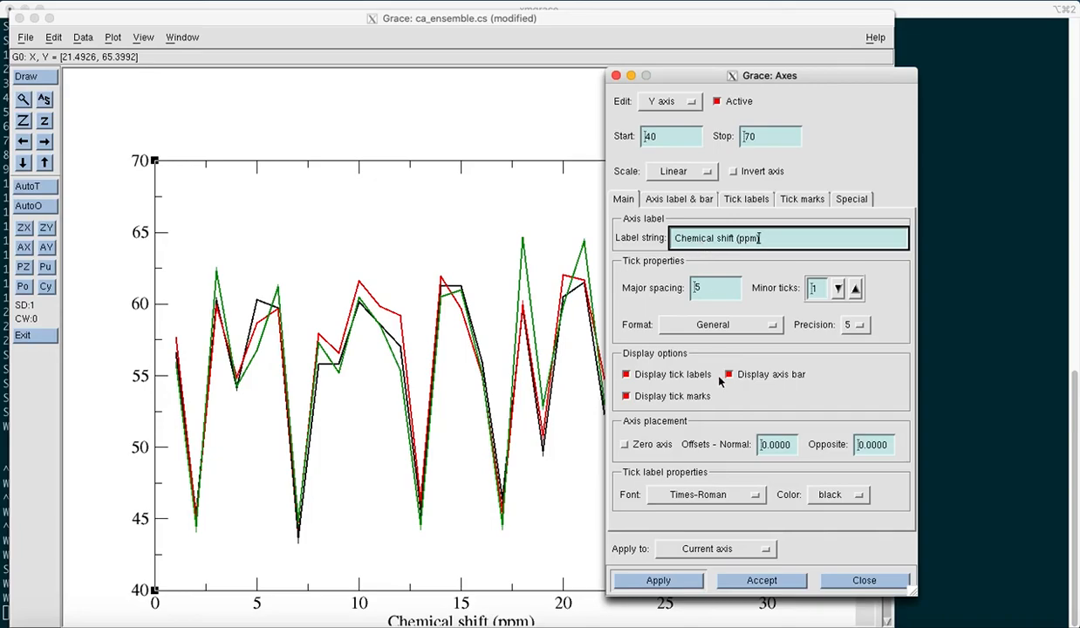
click(657, 581)
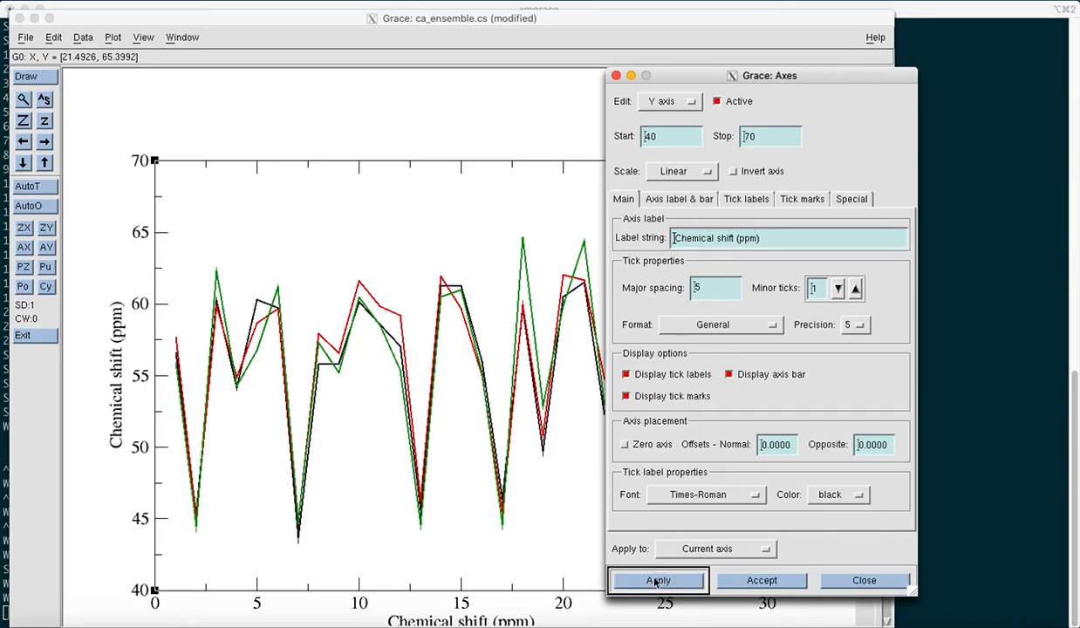
click(616, 76)
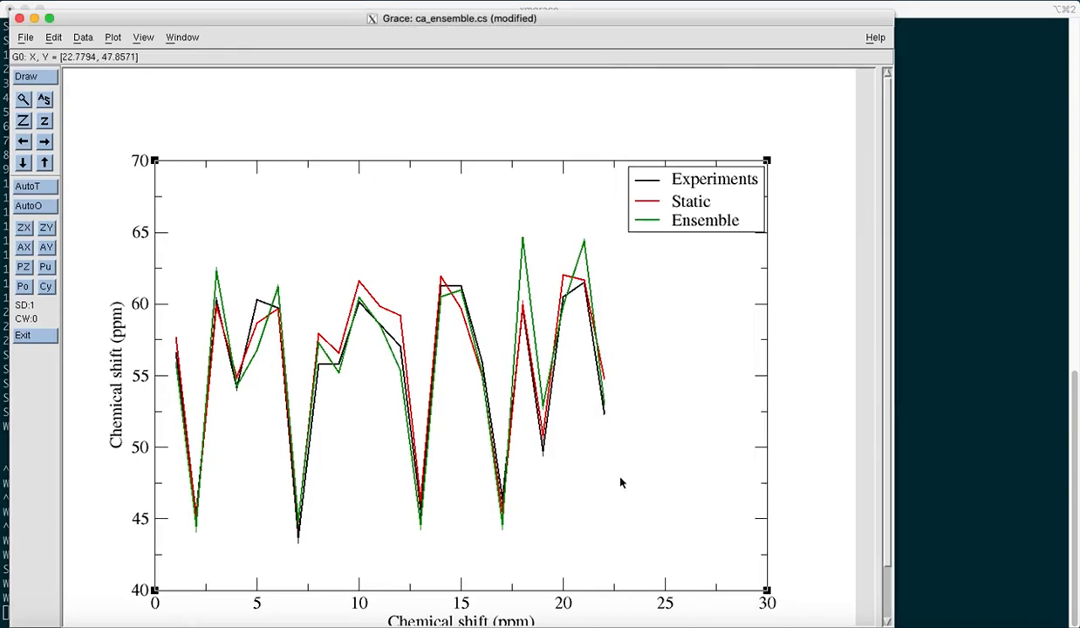
- Relabel the X axis as Residue index
double_click(588, 593)
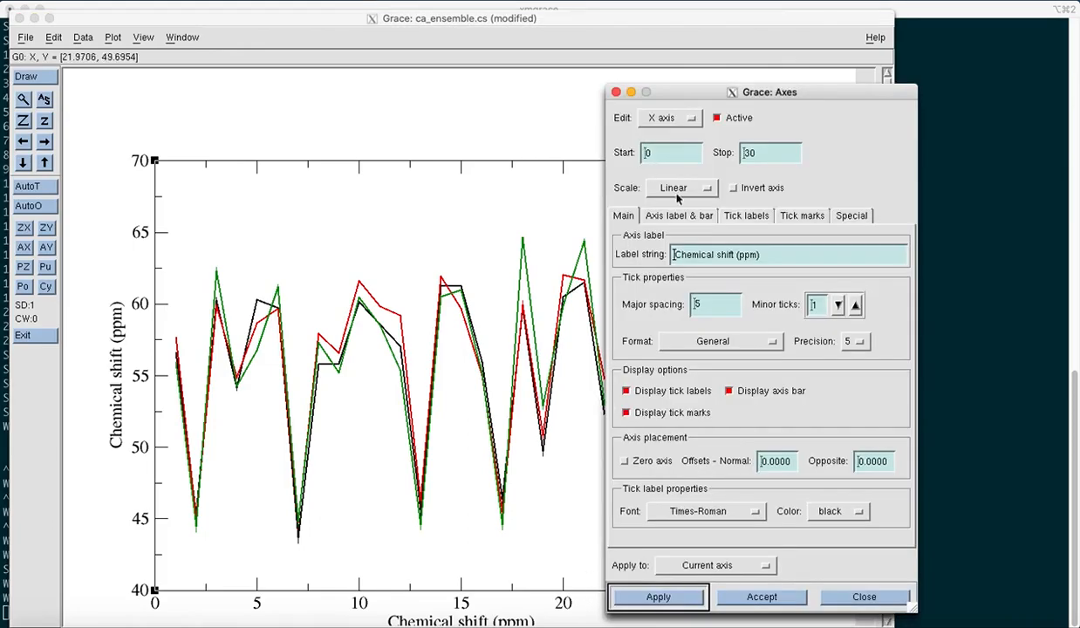
drag(776, 261, 665, 252)
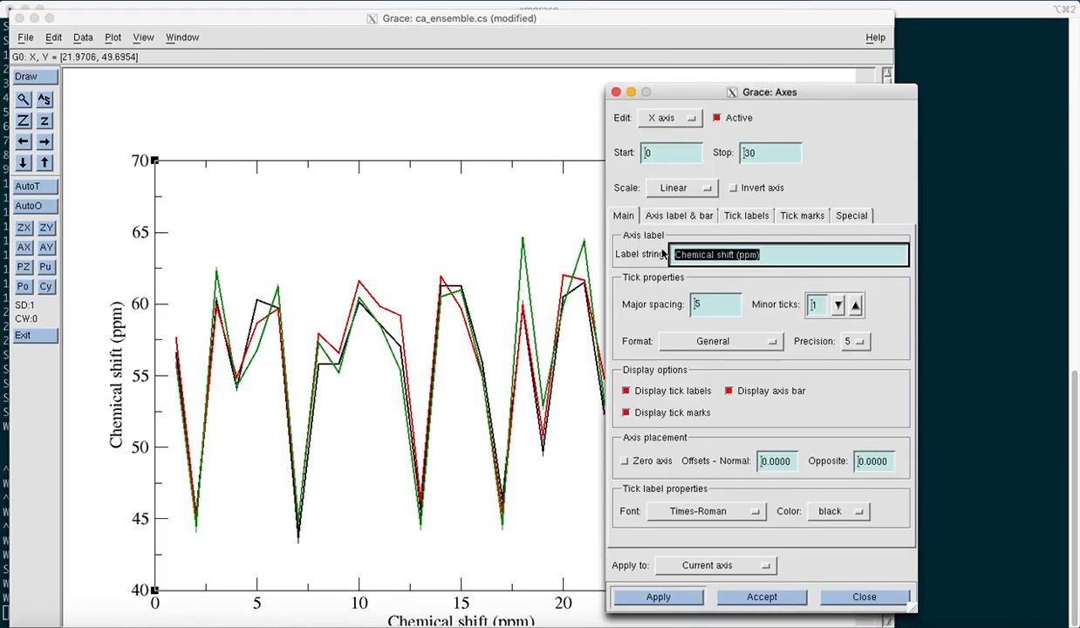
text(Residue index)
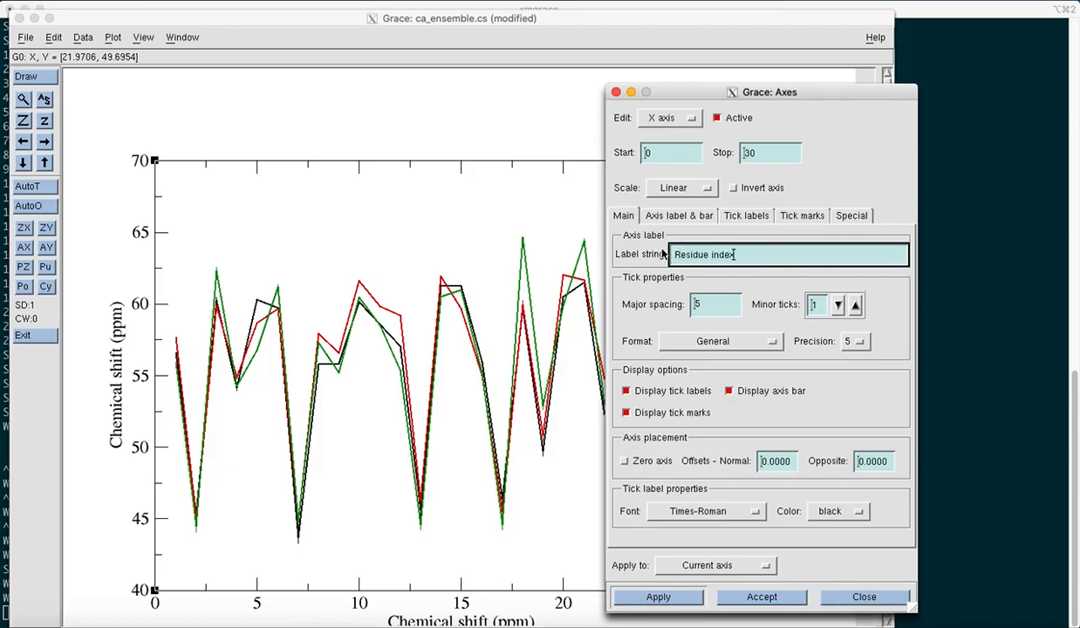
click(656, 596)
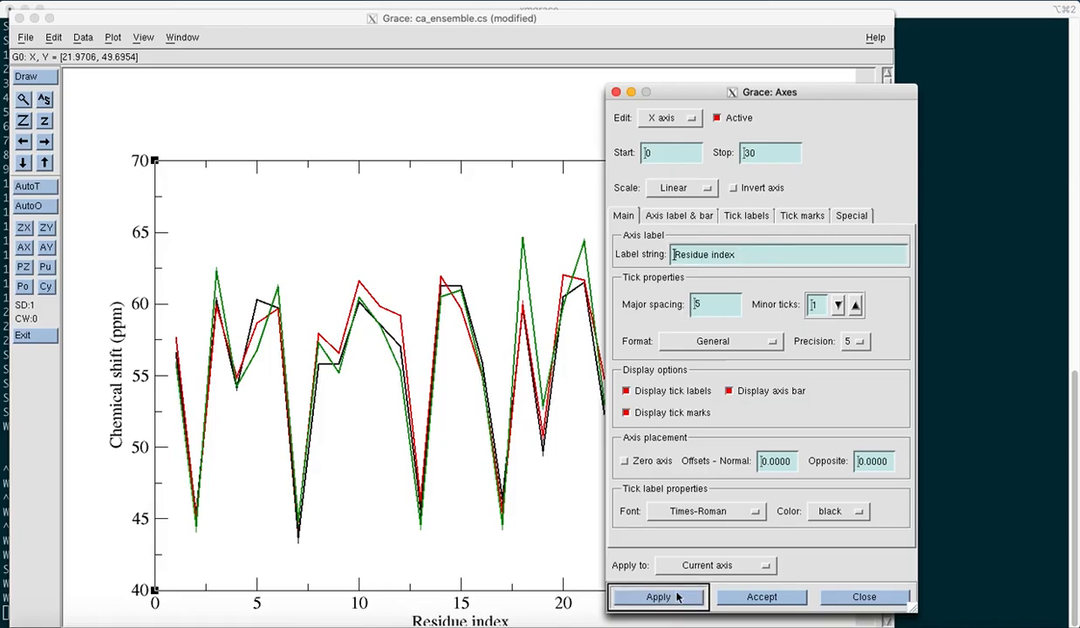
- Close the axes dialog and open print setup with the output device set to PNG
click(615, 92)
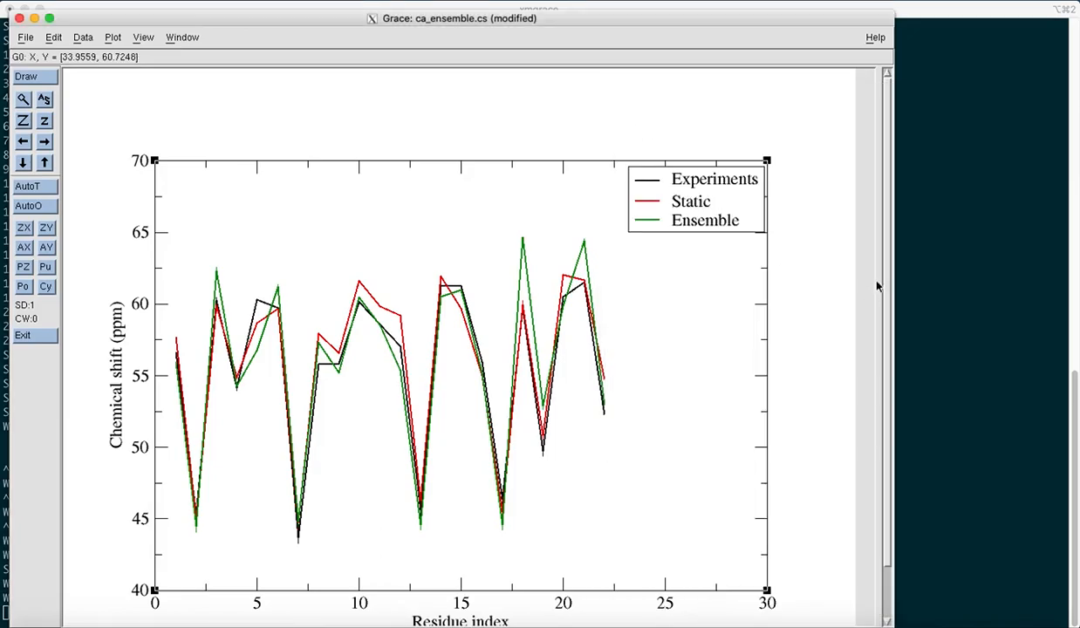
mouse_move(889, 236)
mouse_down()
mouse_move(887, 301)
mouse_move(887, 240)
mouse_up()
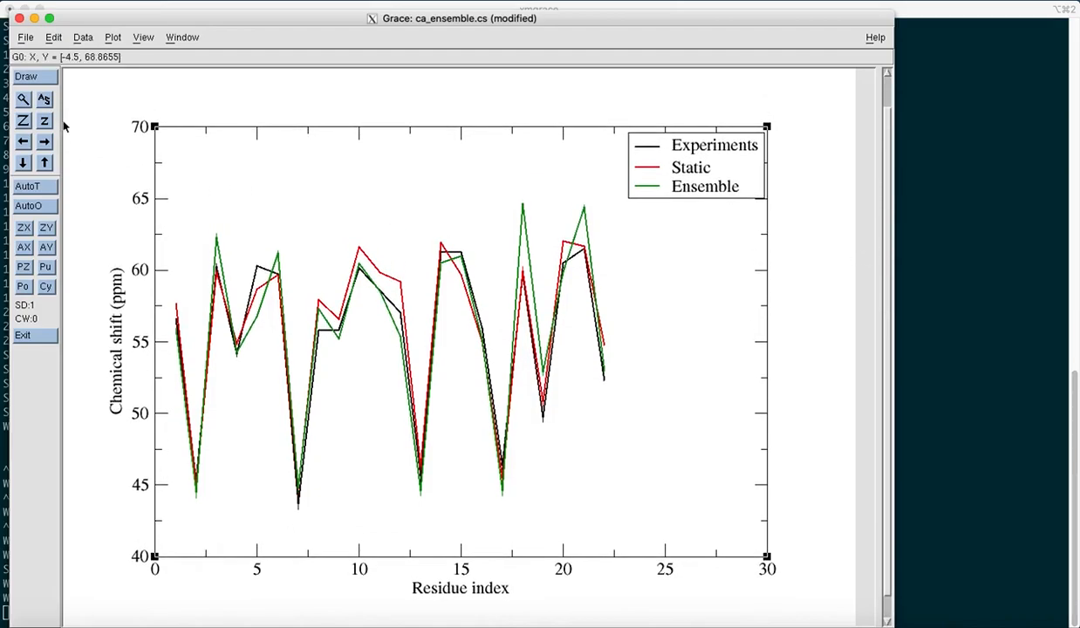
click(27, 38)
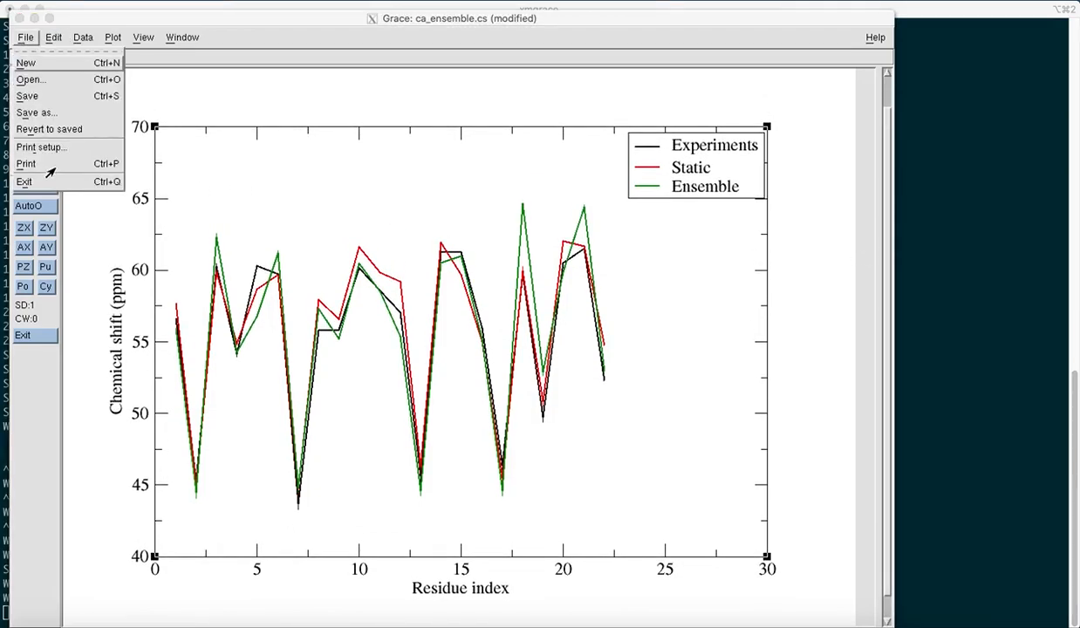
click(45, 144)
click(410, 207)
click(392, 323)
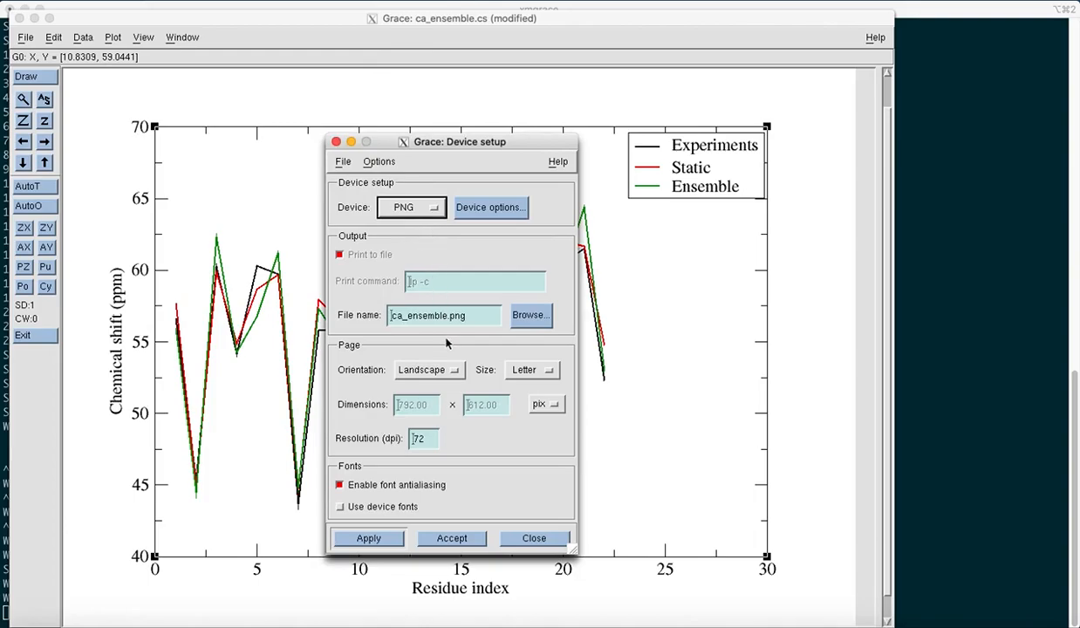
- Name the output file chemical_shifts.png, apply the print settings, and close the device setup dialog
drag(471, 316, 369, 312)
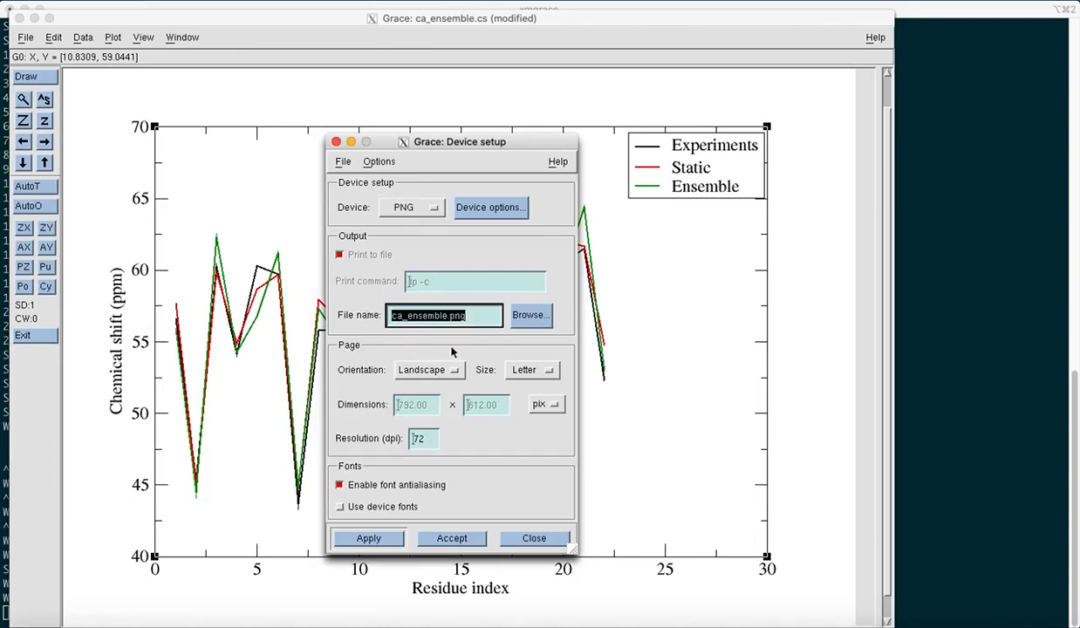
text(chem)
text(l_shifts)
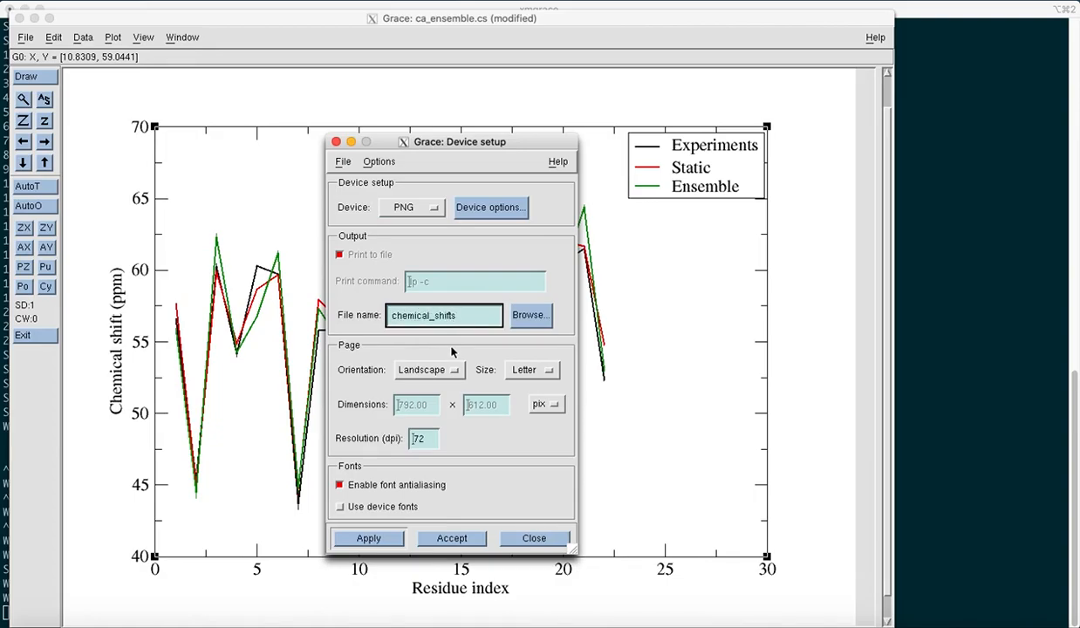
text(.png)
click(365, 536)
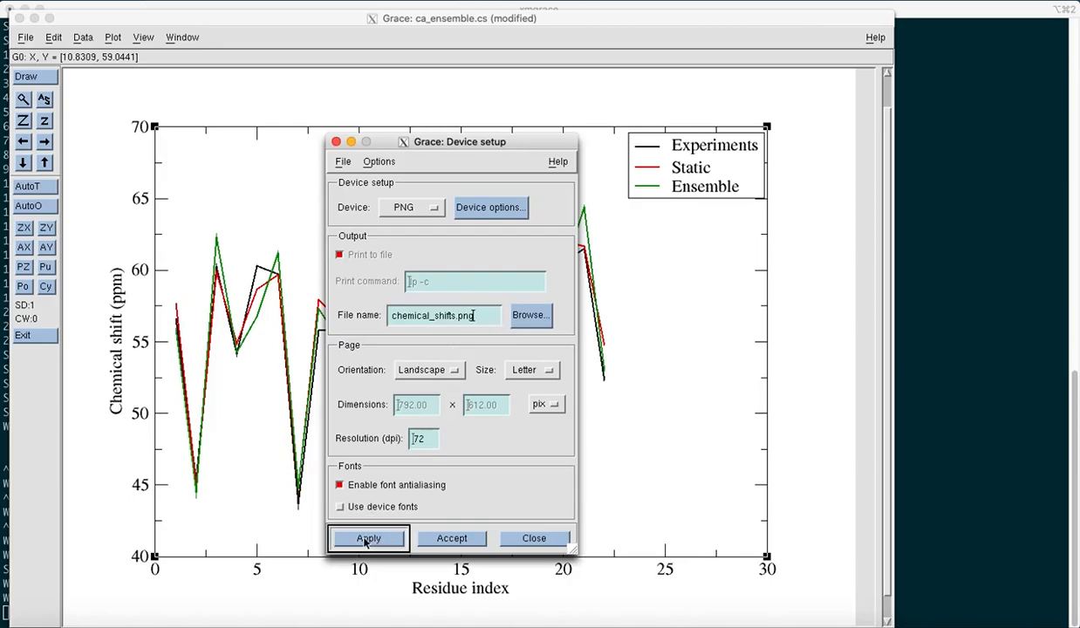
click(335, 142)
- Print the plot to the PNG file, then close Grace and switch to the terminal
click(26, 37)
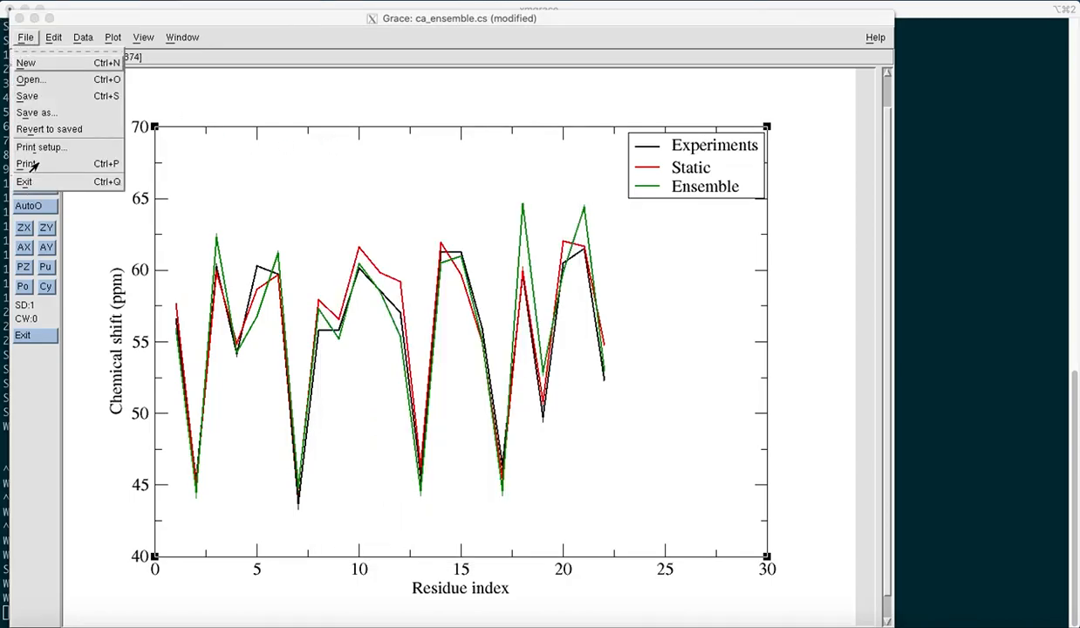
click(33, 164)
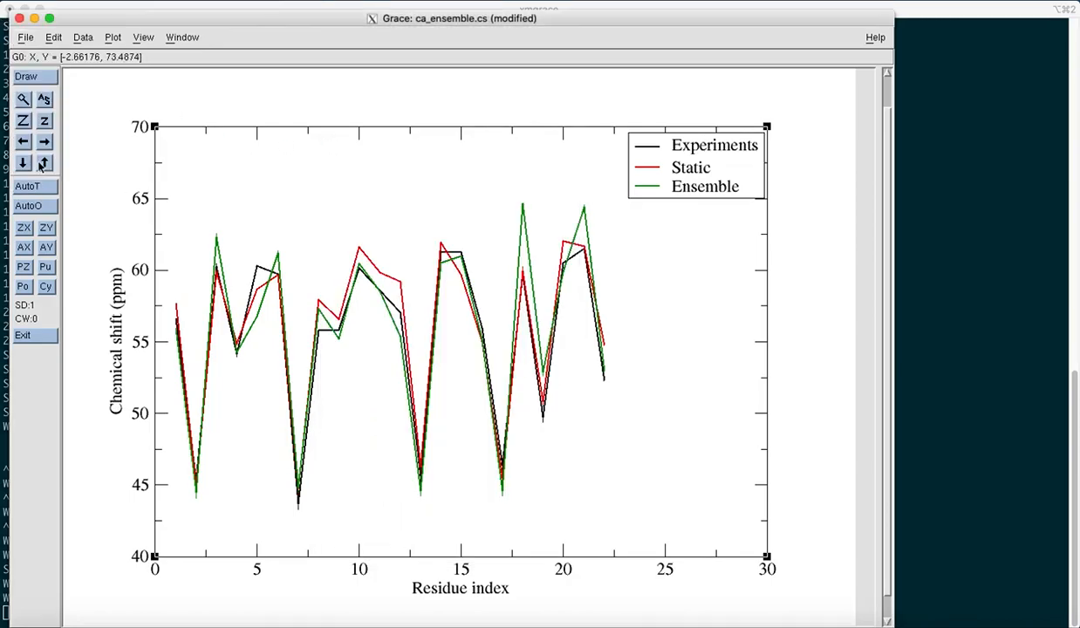
click(20, 19)
click(389, 381)
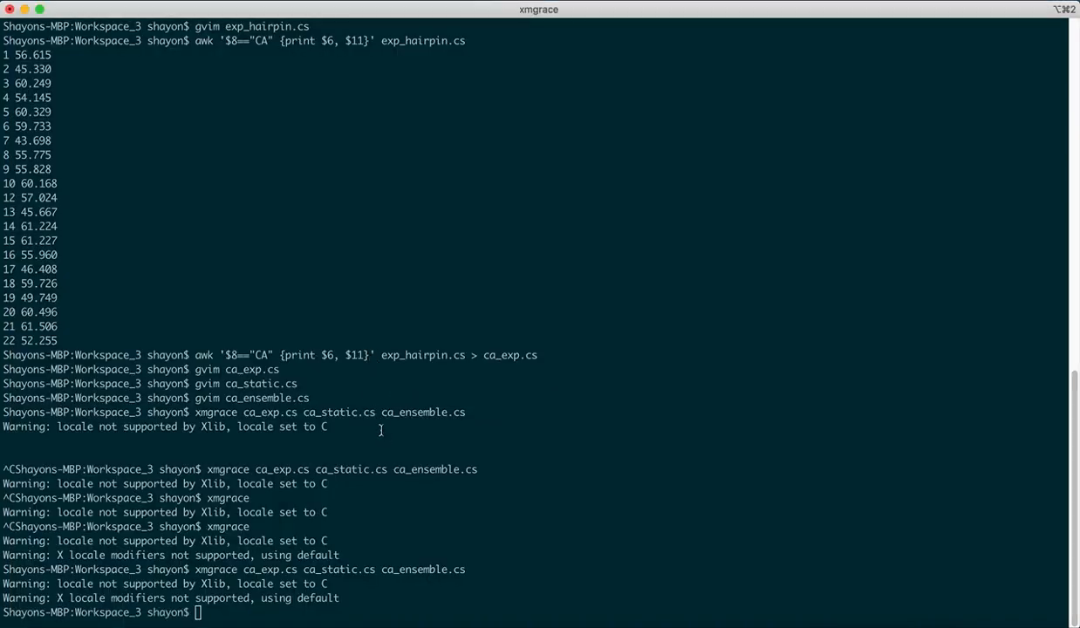
- Open chemical_shifts.png from the terminal to view the exported plot
text(open che)
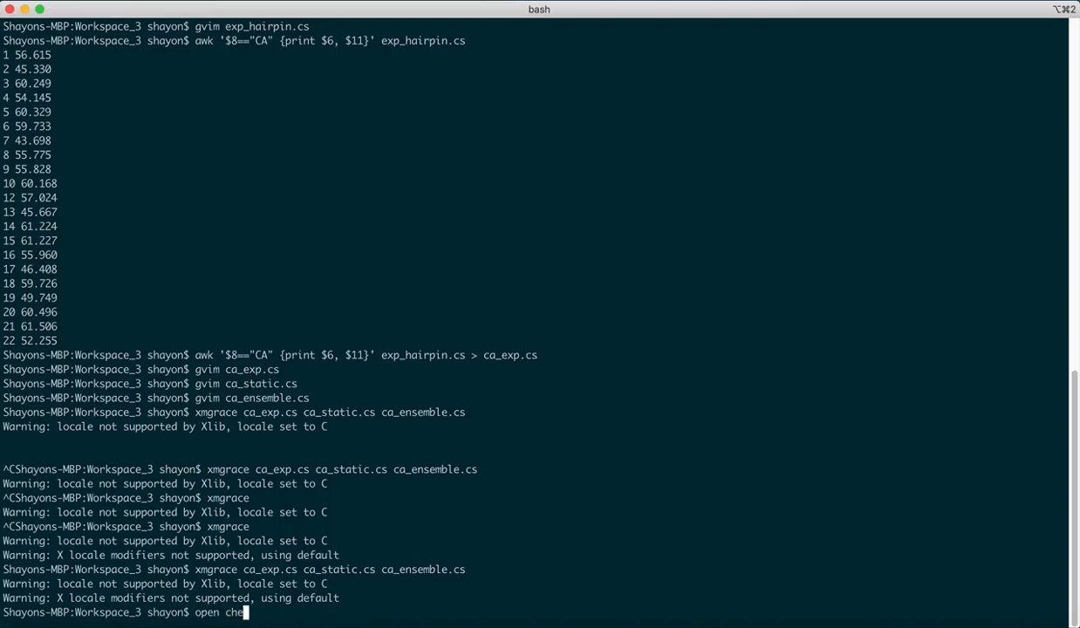
key(Tab)
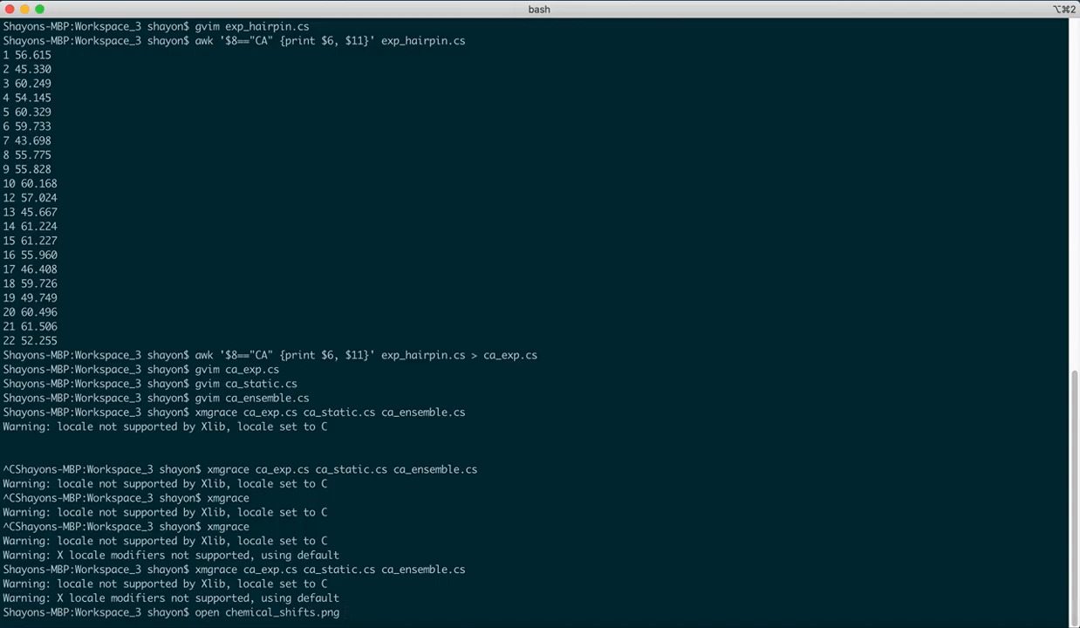
key(Return)
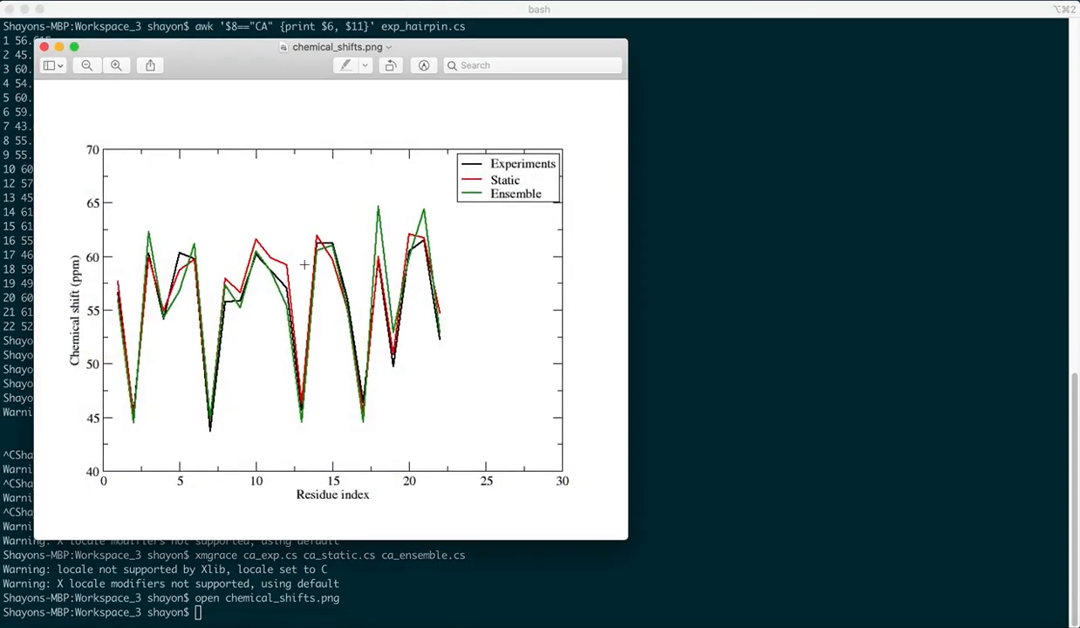
drag(247, 66, 293, 110)
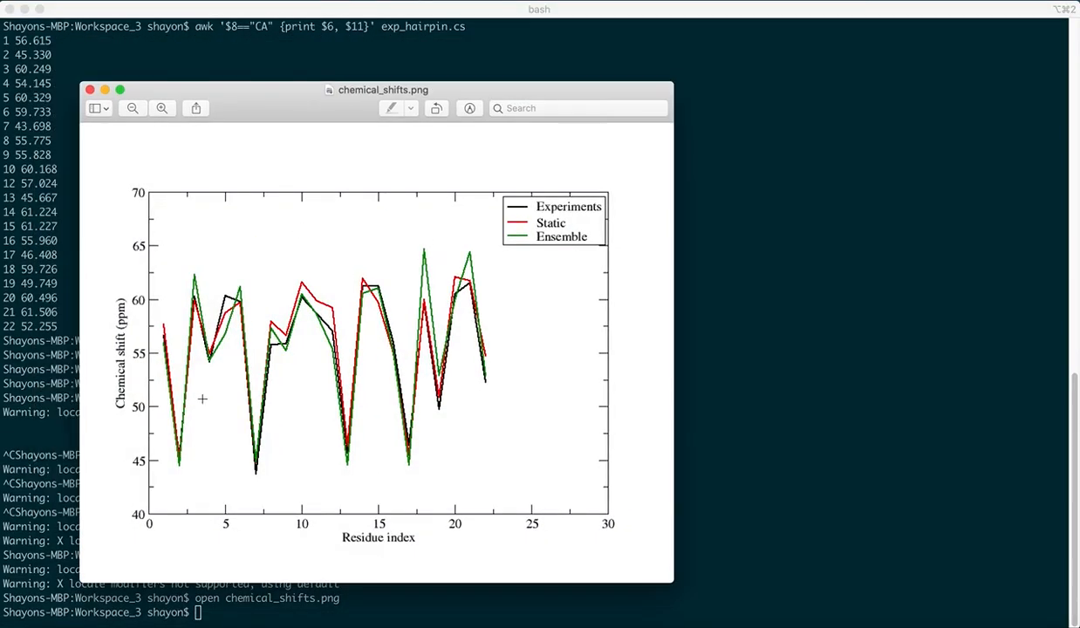